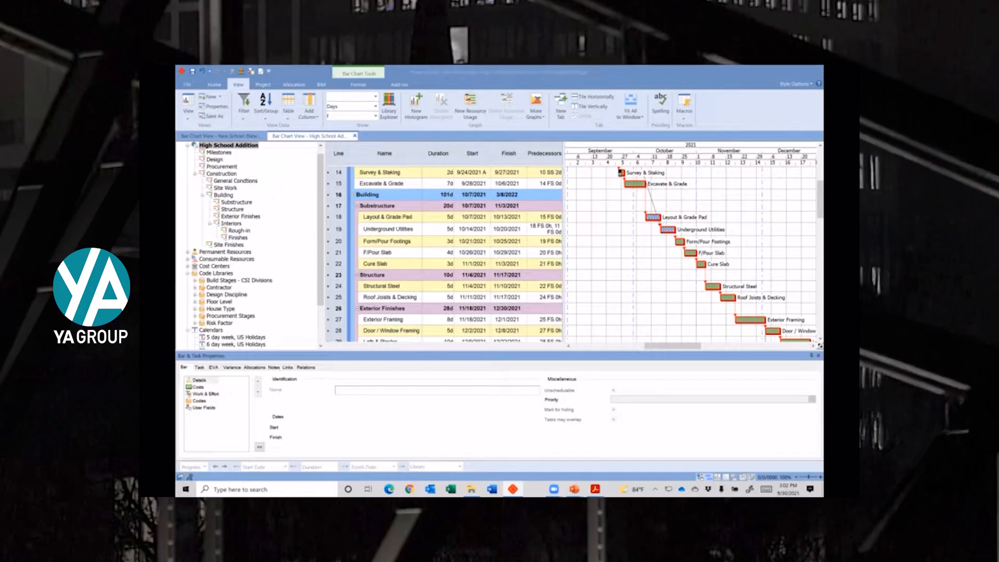
# Find the Project Report Date progress period in the project tree and check the report date in its properties.
pyautogui.scroll(5, 572, 182)
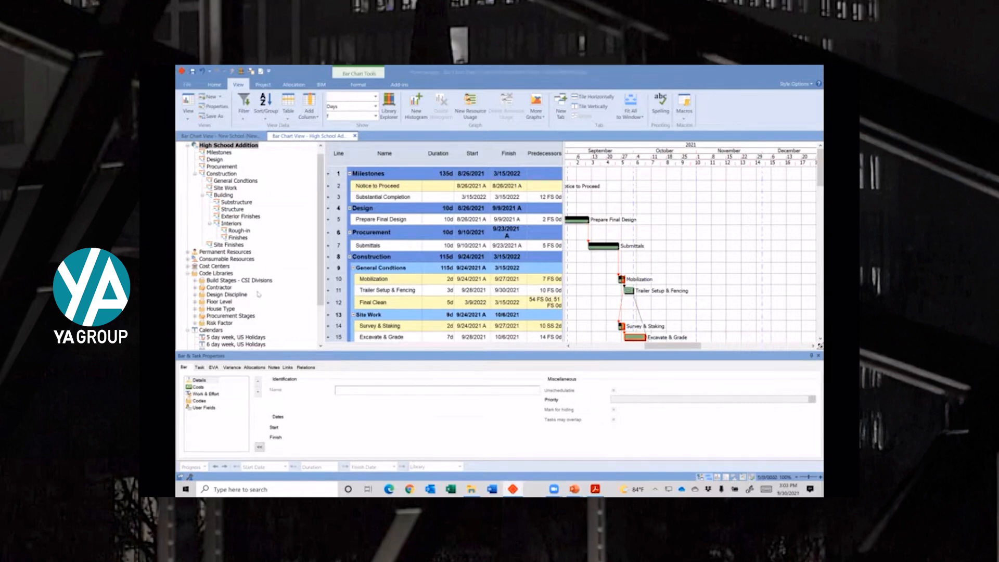
pyautogui.scroll(-2, 259, 295)
pyautogui.click(188, 324)
pyautogui.click(222, 330)
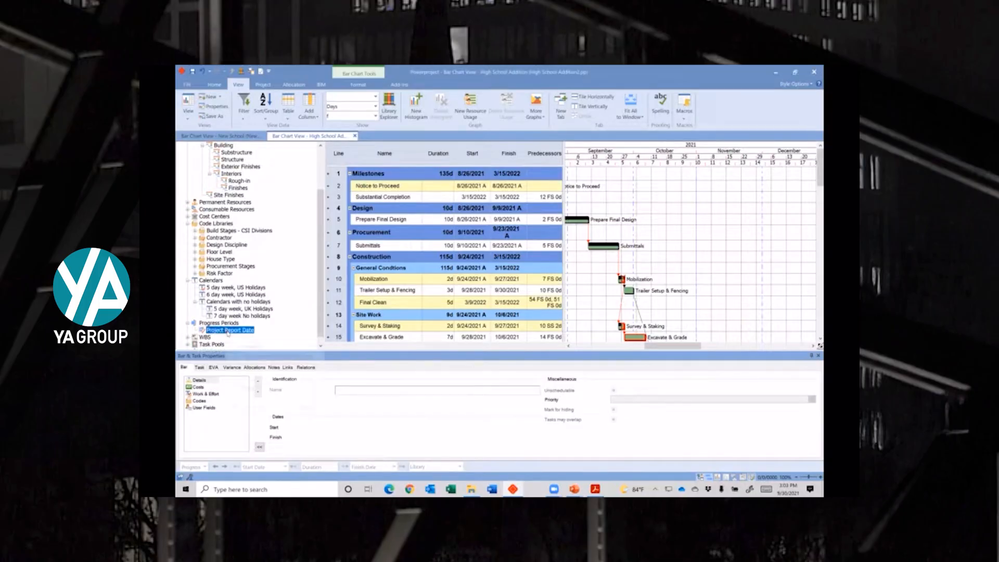
pyautogui.rightClick(228, 333)
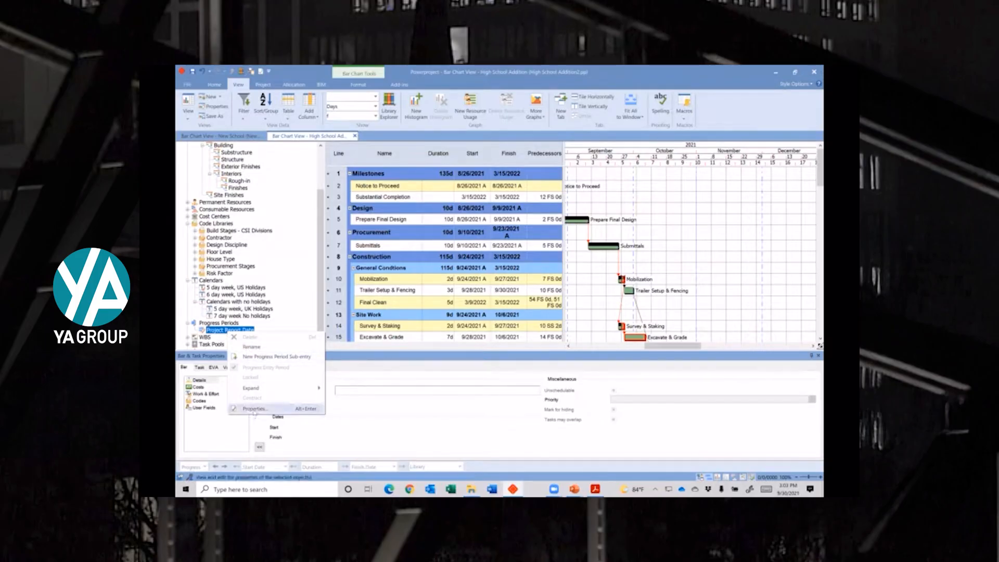
pyautogui.click(254, 409)
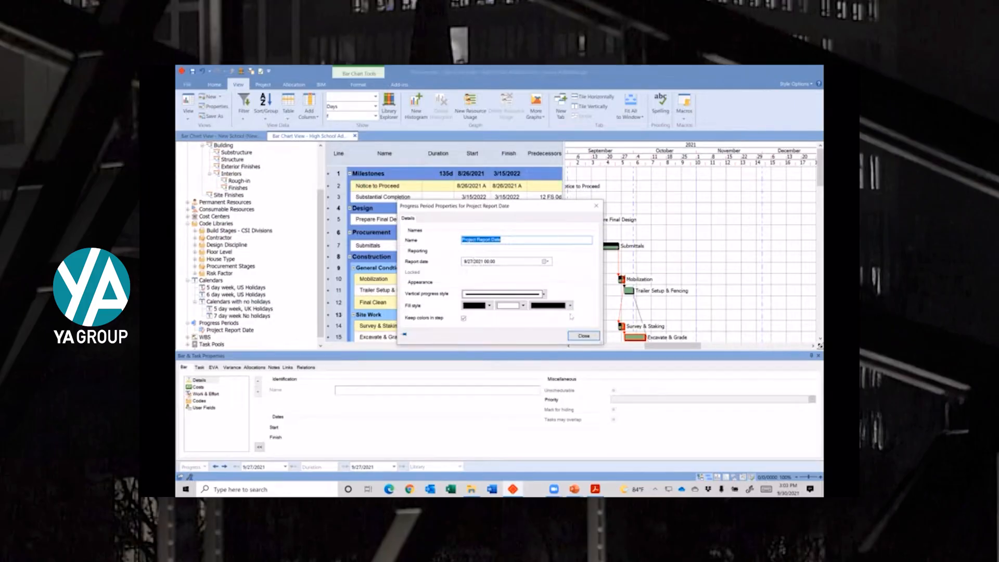
pyautogui.click(580, 338)
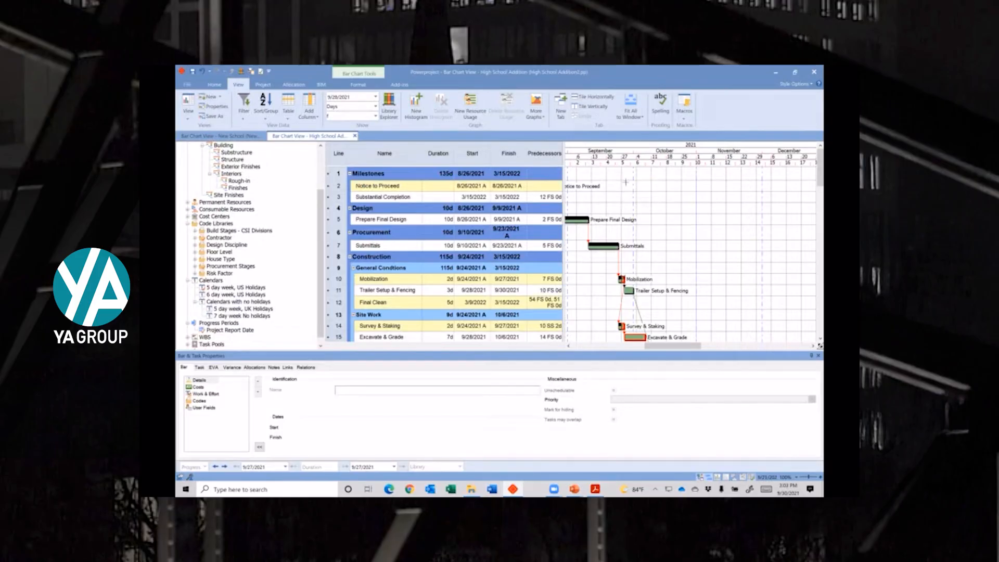
# Format the bar chart to show progress lines, limited to the progress entry date line, with a blue override color.
pyautogui.rightClick(679, 190)
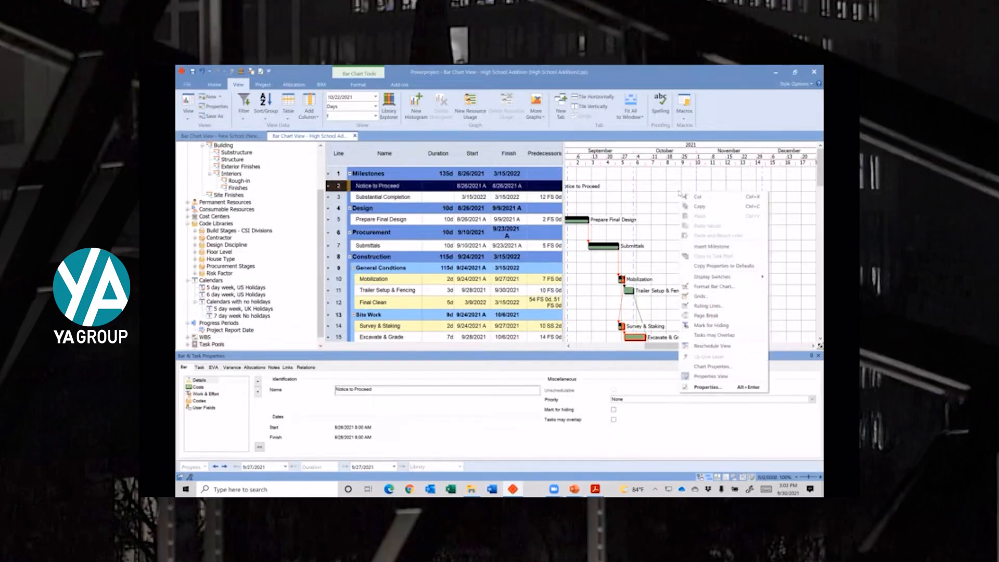
pyautogui.click(711, 286)
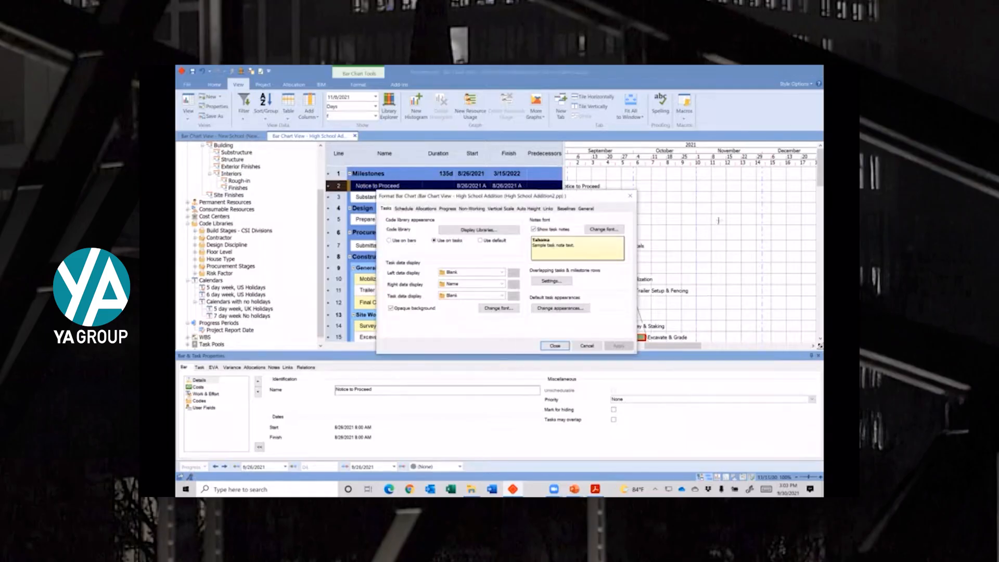
pyautogui.click(518, 239)
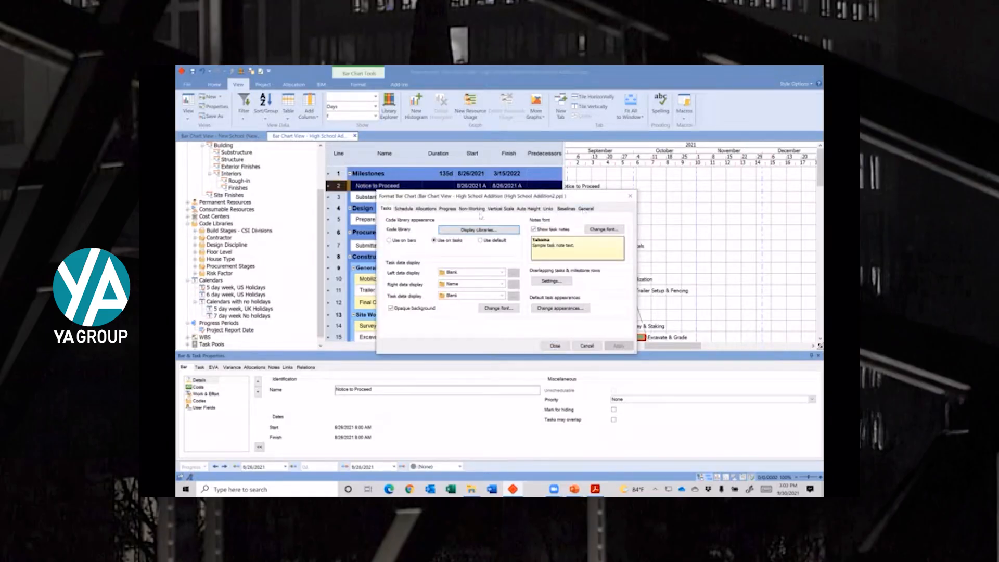
pyautogui.click(446, 209)
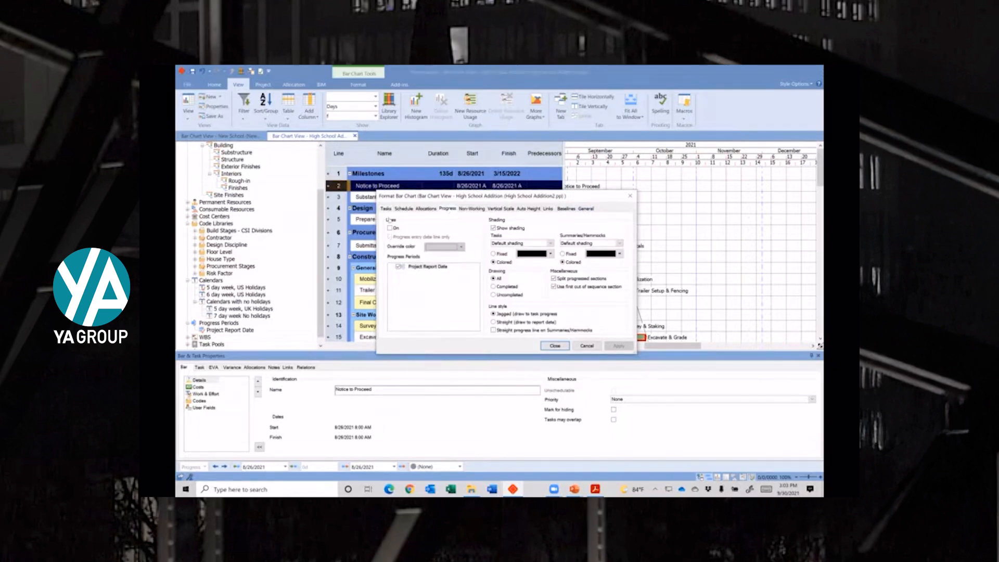
pyautogui.click(390, 228)
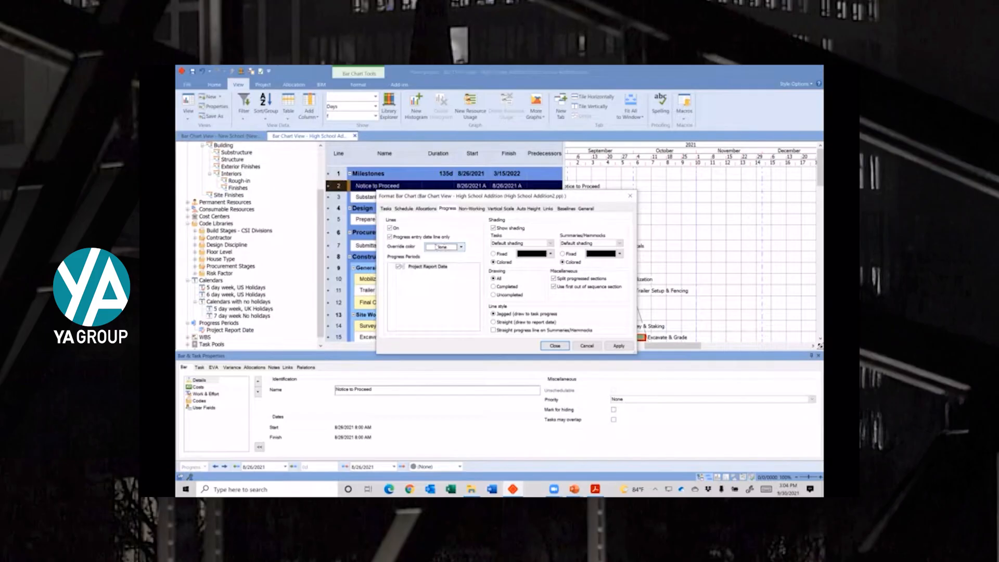
pyautogui.click(439, 247)
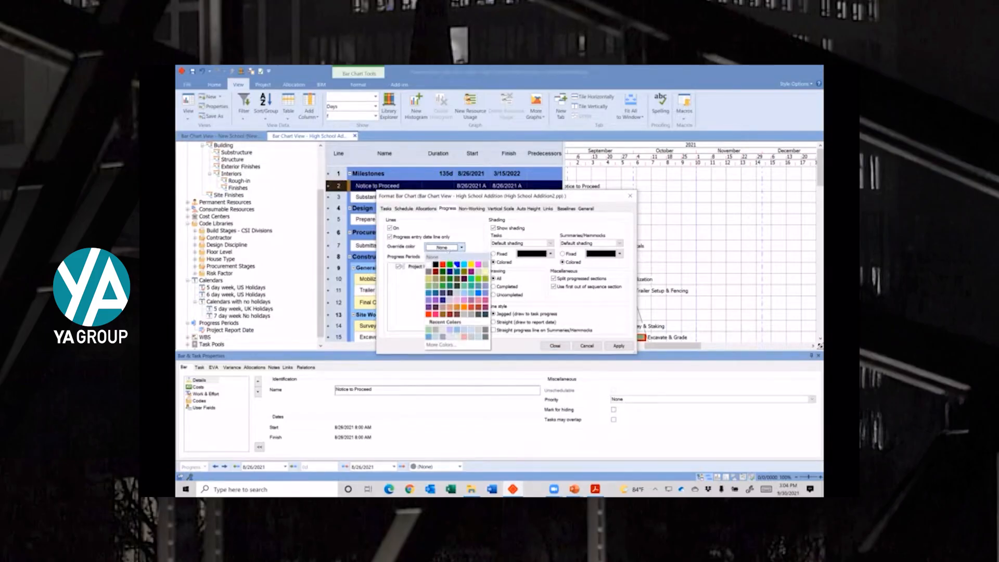
pyautogui.click(457, 264)
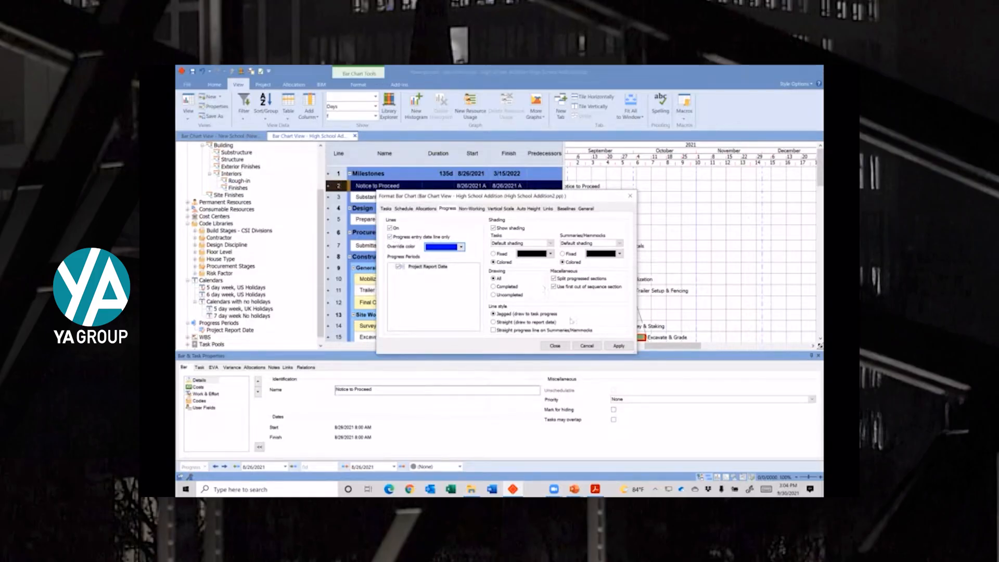
pyautogui.click(555, 345)
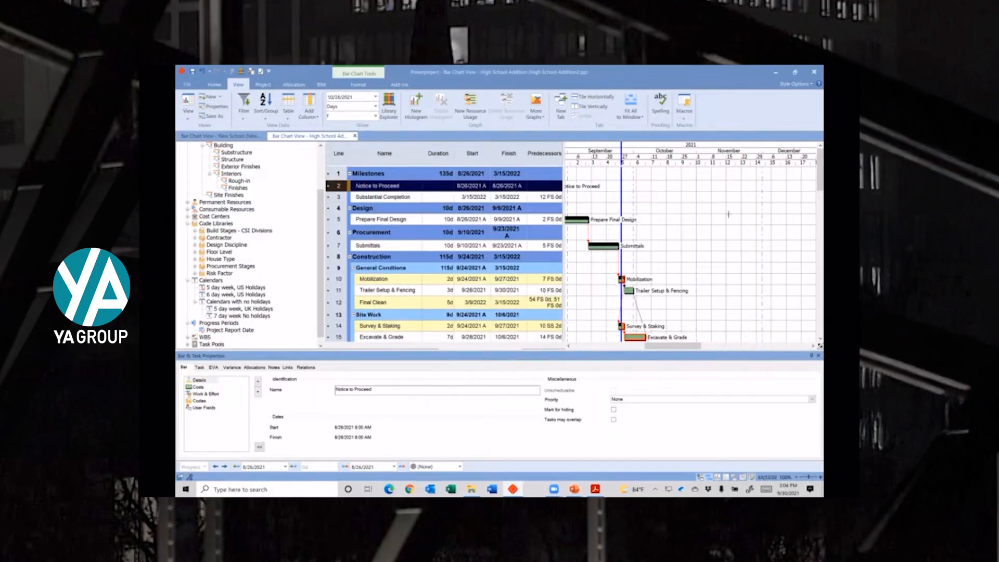
# Look through the whole schedule, widen the table area beside the bar chart and hide the lowest number line of the date scale.
pyautogui.scroll(-5, 703, 243)
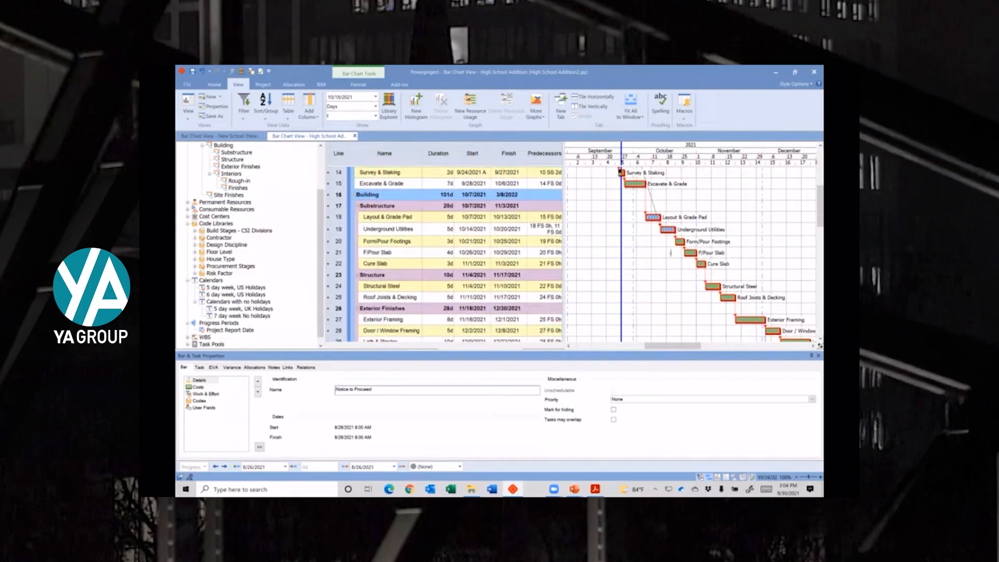
pyautogui.scroll(-5, 655, 245)
pyautogui.scroll(-8, 671, 253)
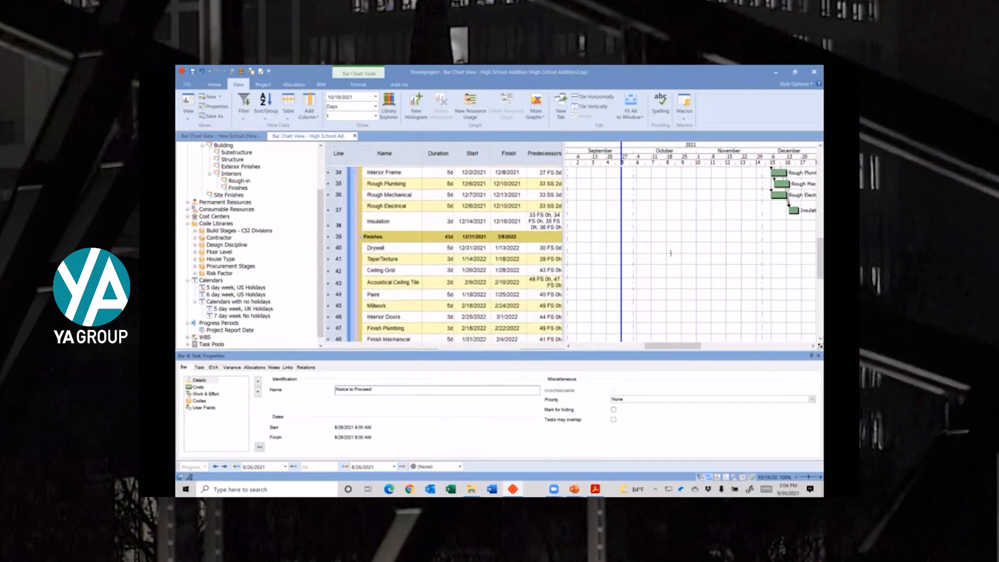
pyautogui.scroll(8, 670, 252)
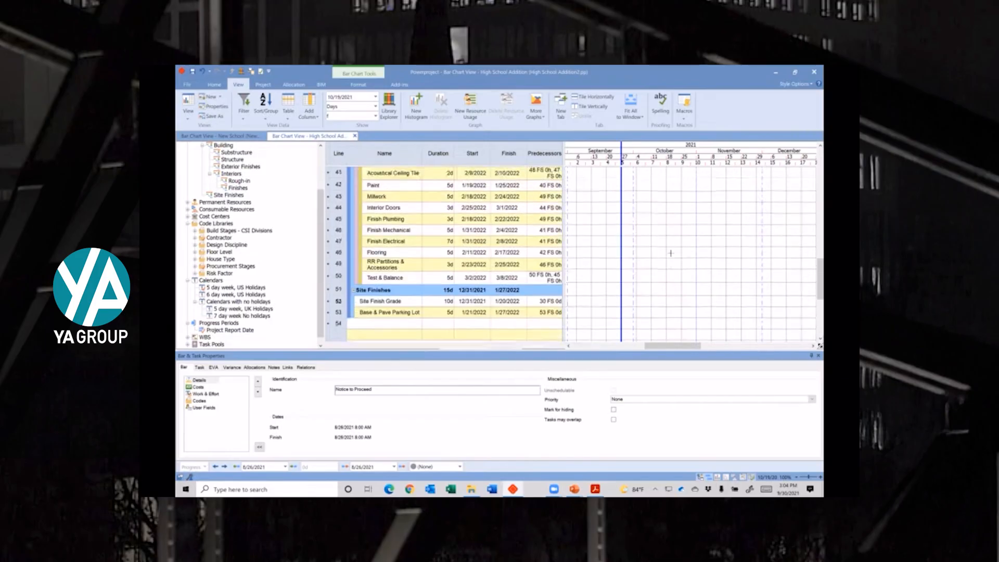
pyautogui.scroll(8, 671, 253)
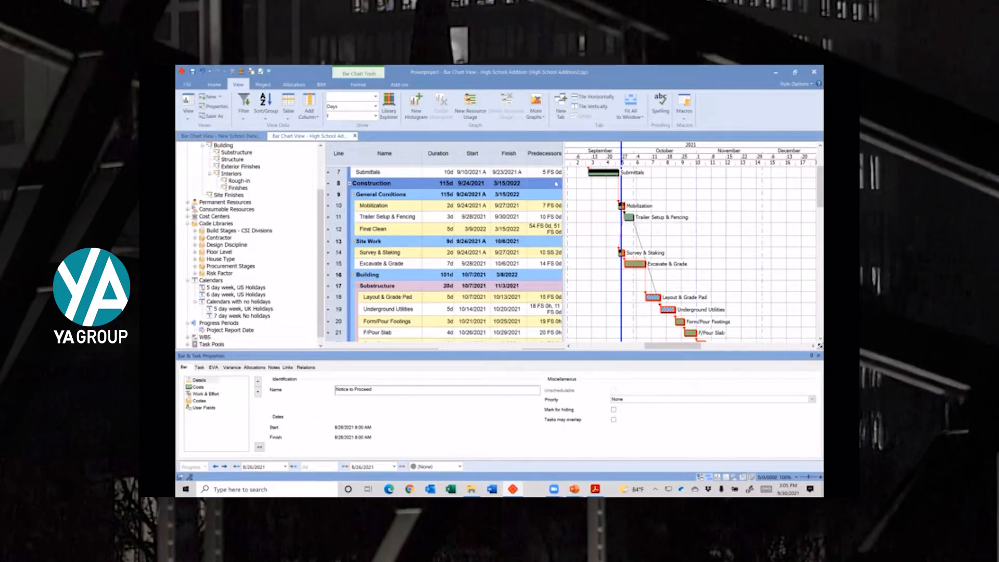
pyautogui.moveTo(562, 185); pyautogui.dragTo(596, 185)
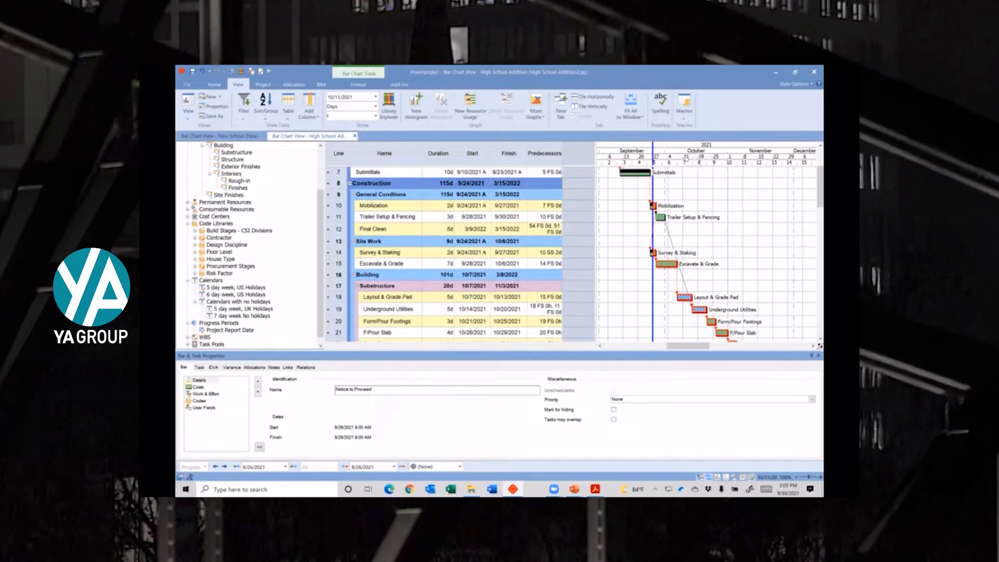
pyautogui.rightClick(684, 162)
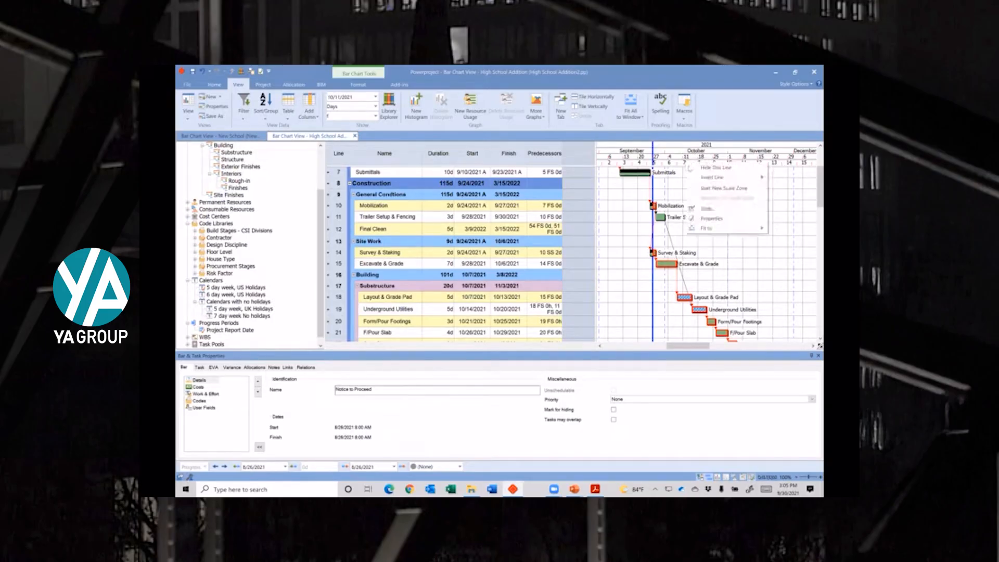
pyautogui.click(711, 188)
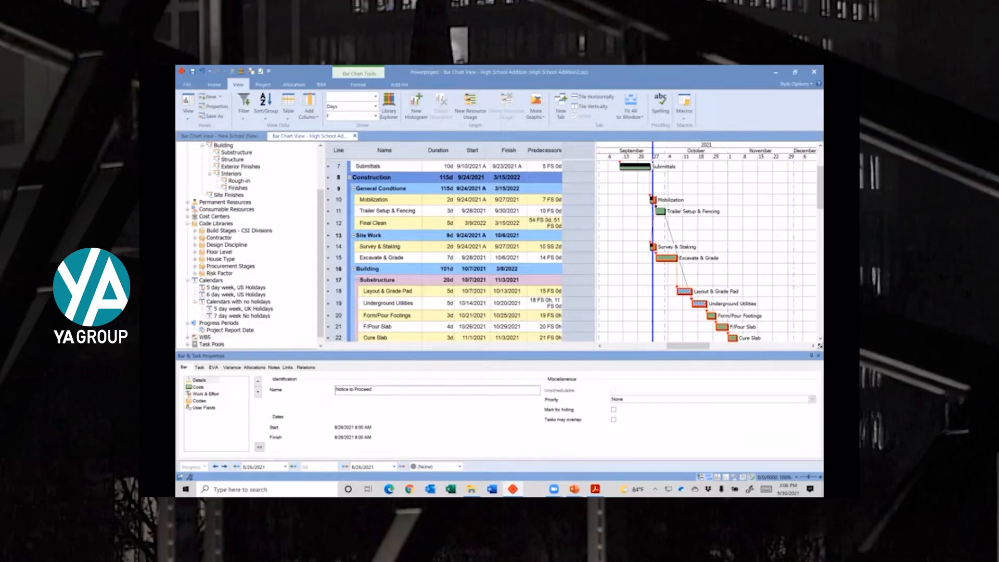
# Turn on auto reschedule for all tasks and extend the Layout & Grade Pad bar to 6 days.
pyautogui.hotkey('alt', 'Tab')
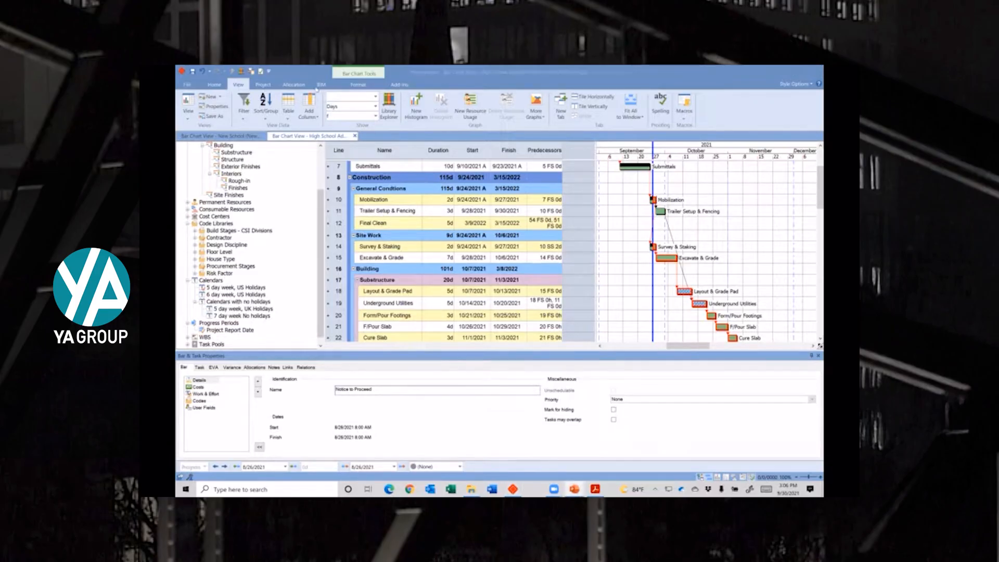
pyautogui.click(211, 87)
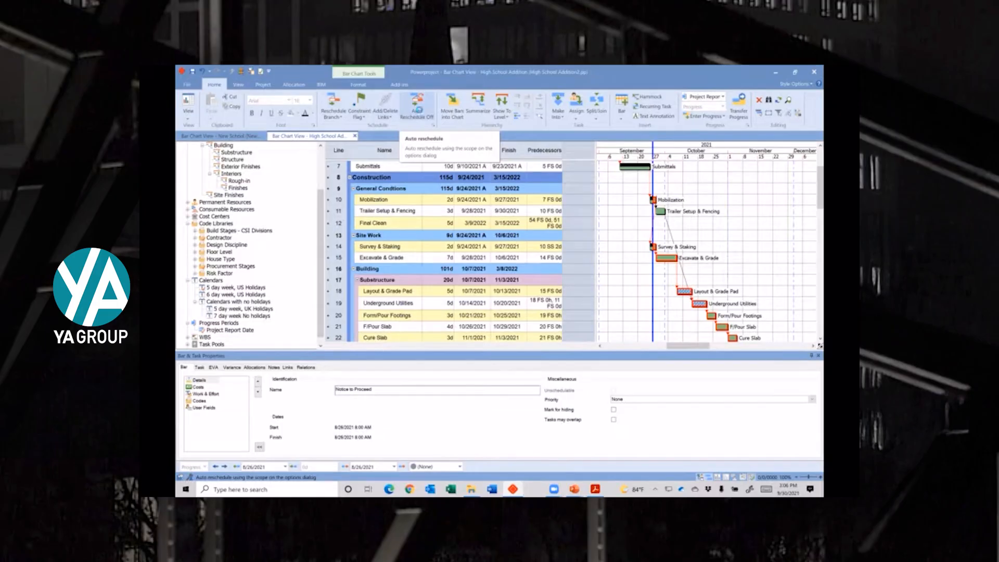
pyautogui.click(420, 112)
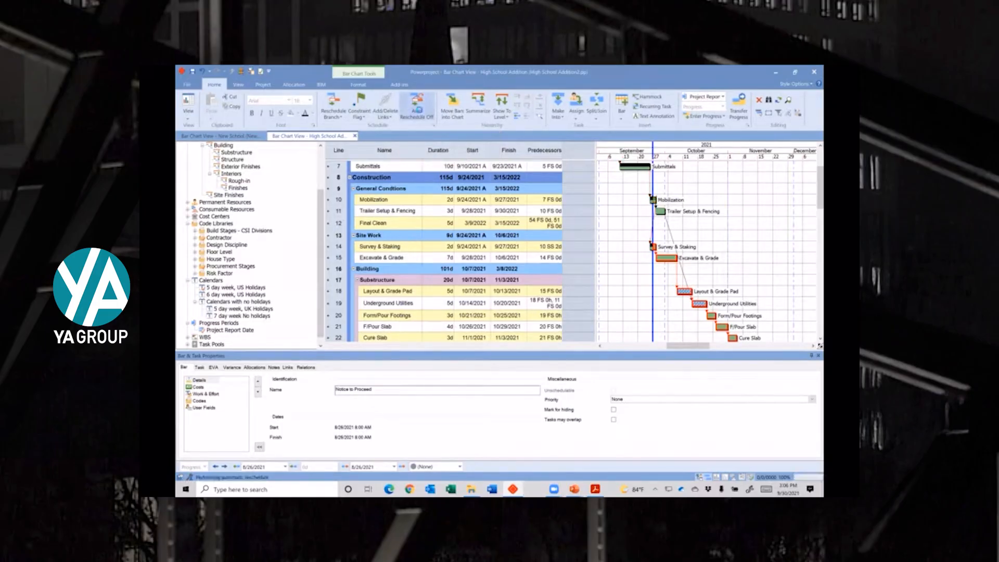
pyautogui.click(420, 112)
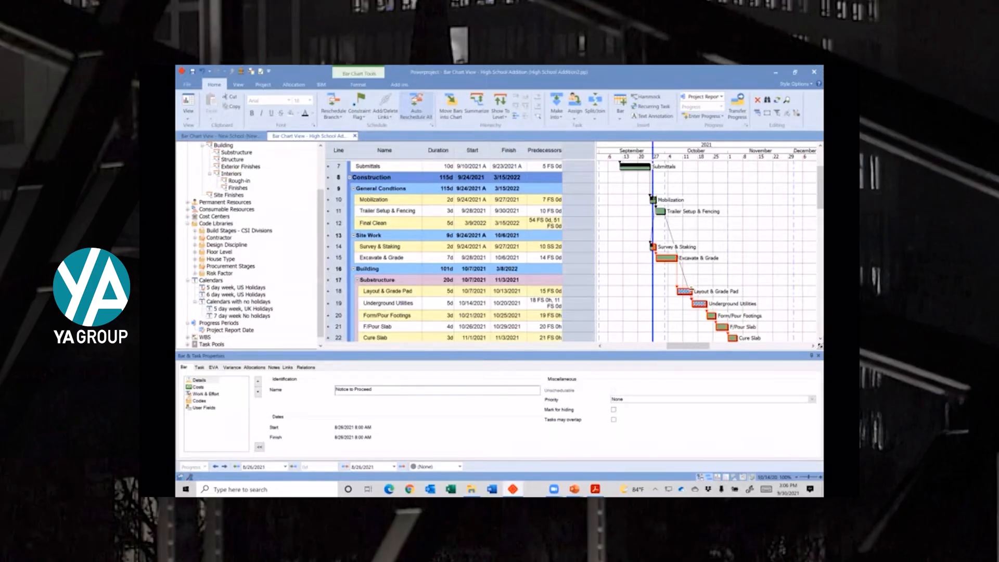
pyautogui.moveTo(692, 290)
pyautogui.mouseDown()
pyautogui.moveTo(709, 292)
pyautogui.moveTo(696, 290)
pyautogui.mouseUp()
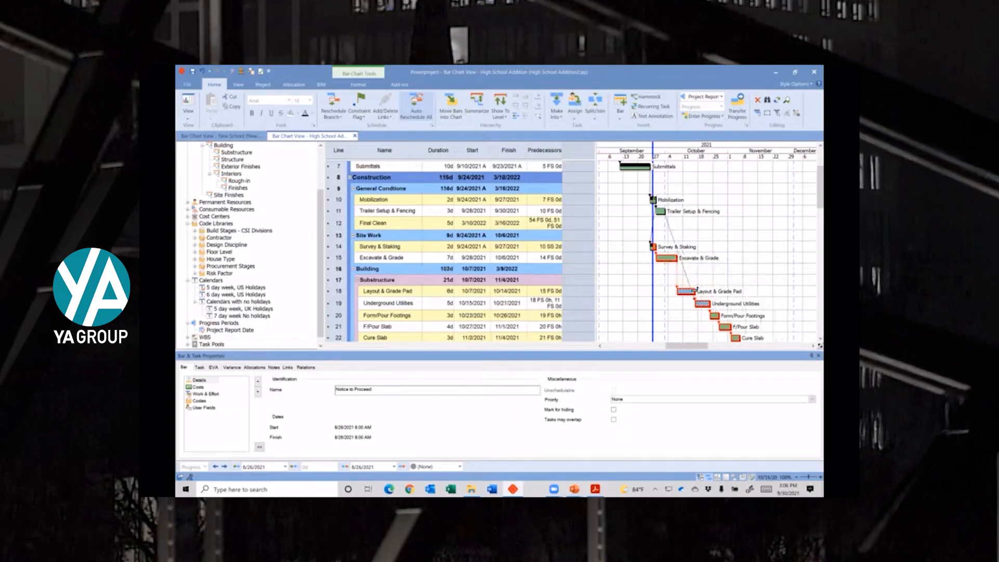
# Turn off auto reschedule, extend the Layout & Grade Pad bar to 9 days and shorten it back to 6 days.
pyautogui.click(416, 107)
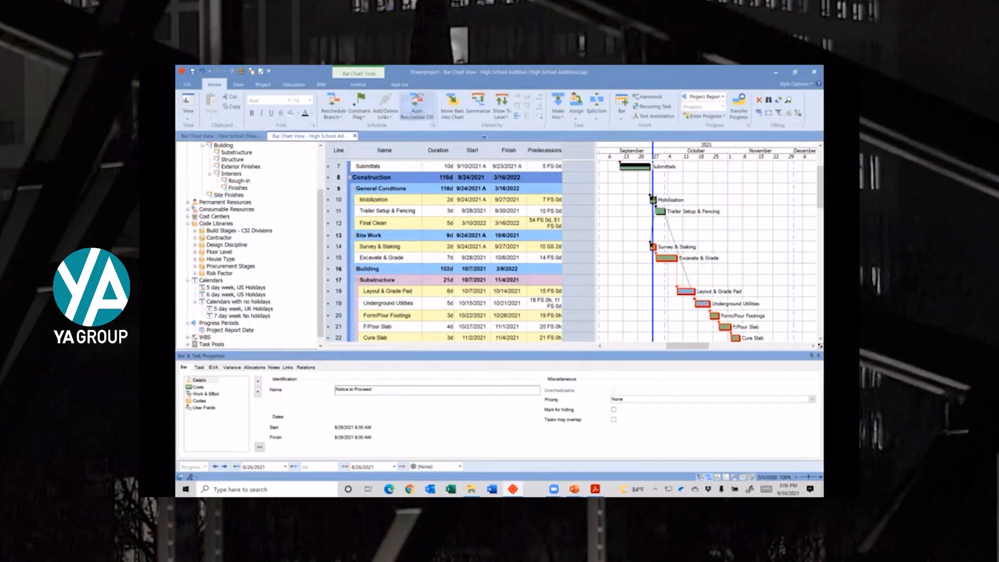
pyautogui.moveTo(696, 291); pyautogui.dragTo(704, 292)
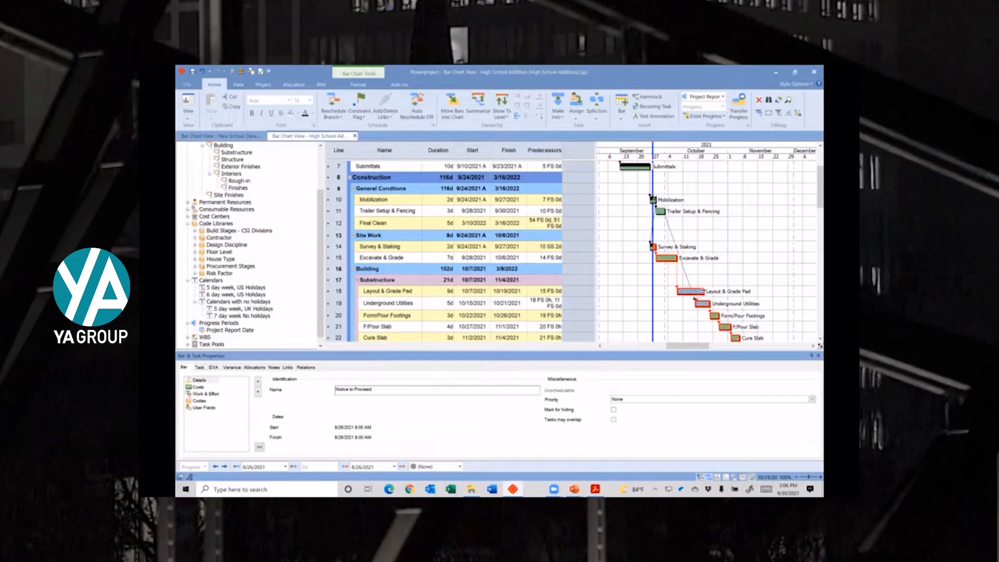
pyautogui.moveTo(703, 290); pyautogui.dragTo(697, 292)
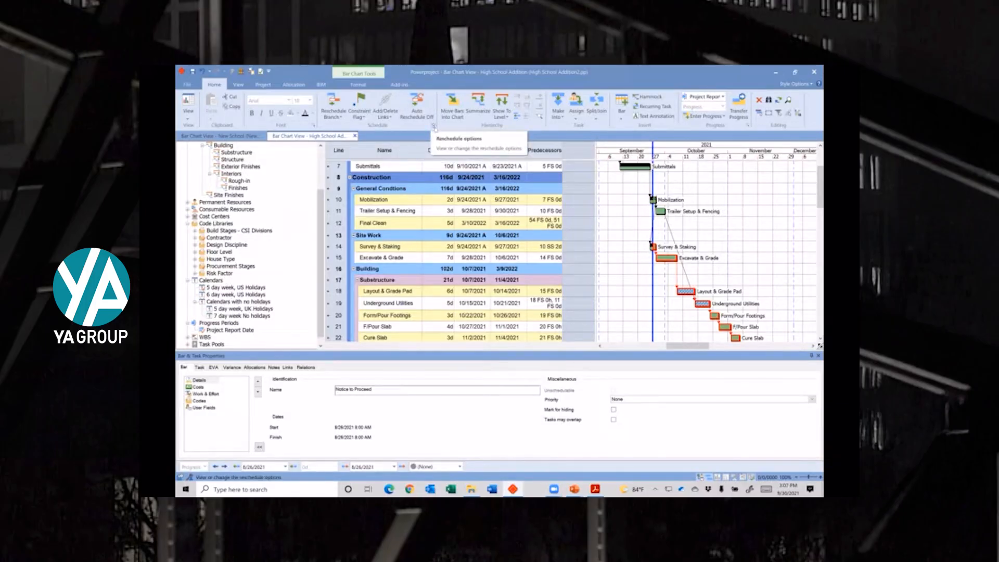
# Review the auto reschedule scope in the reschedule options and accept them with Reschedule all selected.
pyautogui.click(434, 126)
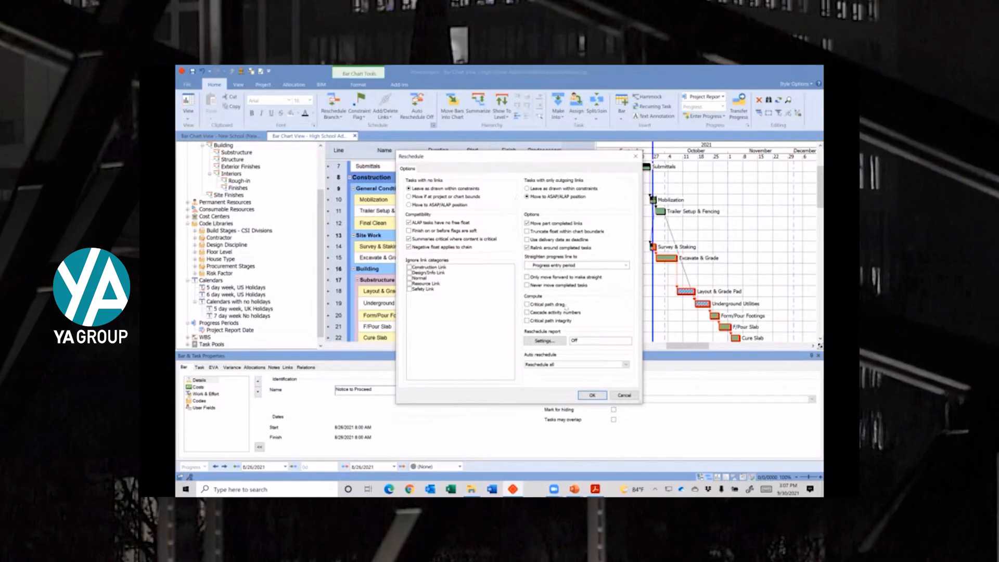
pyautogui.click(554, 367)
pyautogui.click(554, 366)
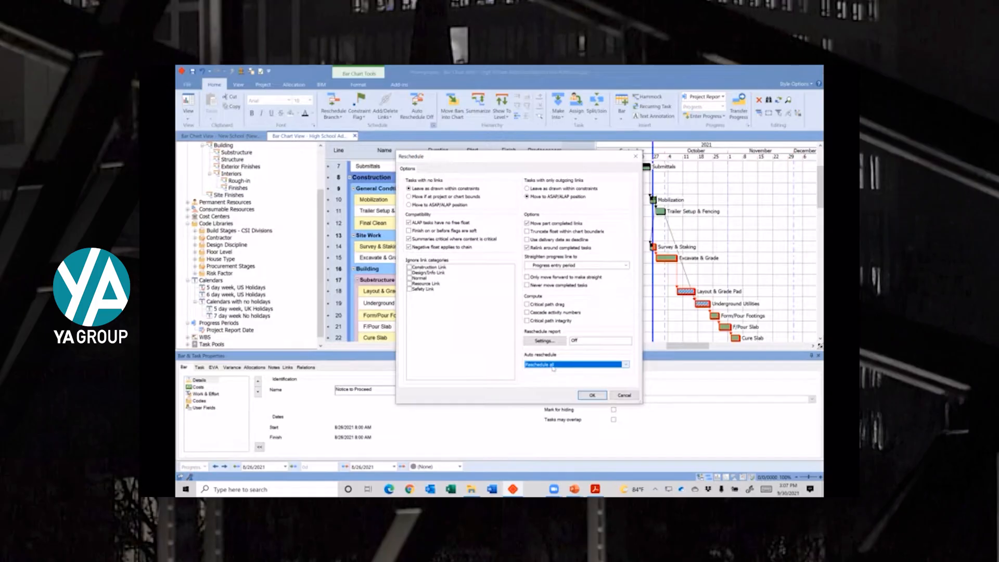
pyautogui.click(592, 395)
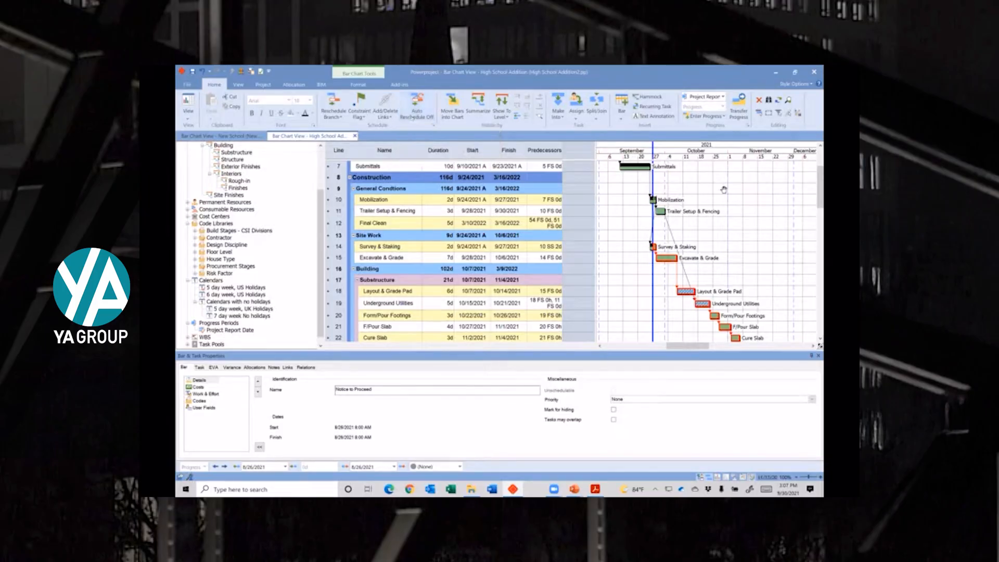
# Remove the Predecessors column from the task table.
pyautogui.click(545, 151)
pyautogui.rightClick(546, 153)
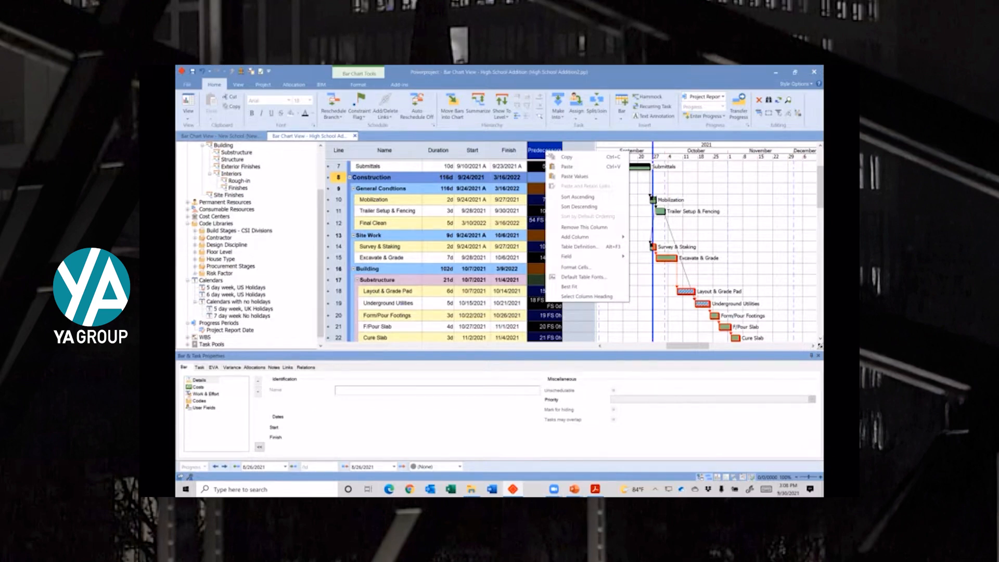
pyautogui.click(575, 227)
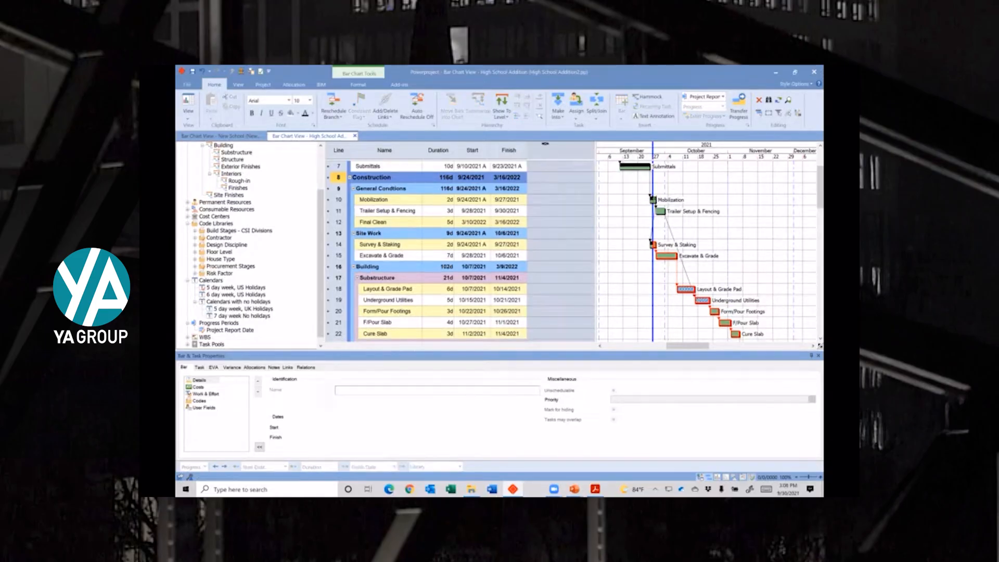
# Add an Actual start column to the task table and follow it with an Actual finish column in the table definition.
pyautogui.rightClick(546, 147)
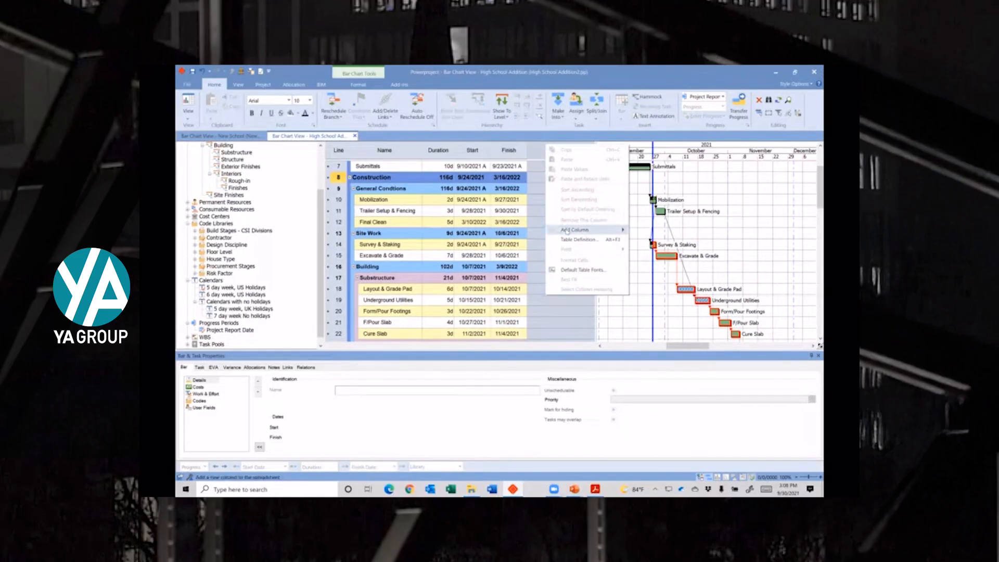
pyautogui.moveTo(566, 231)
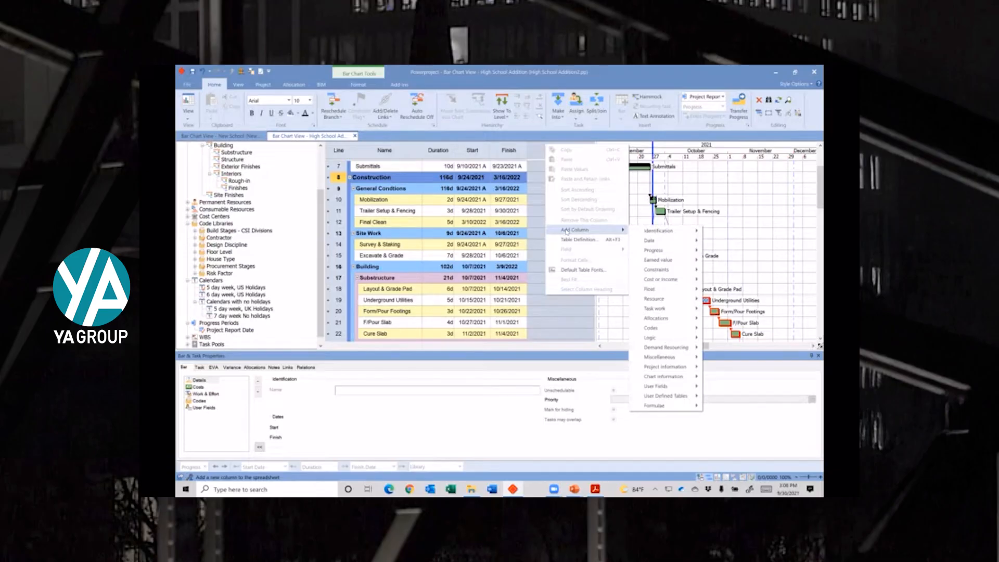
pyautogui.moveTo(650, 240)
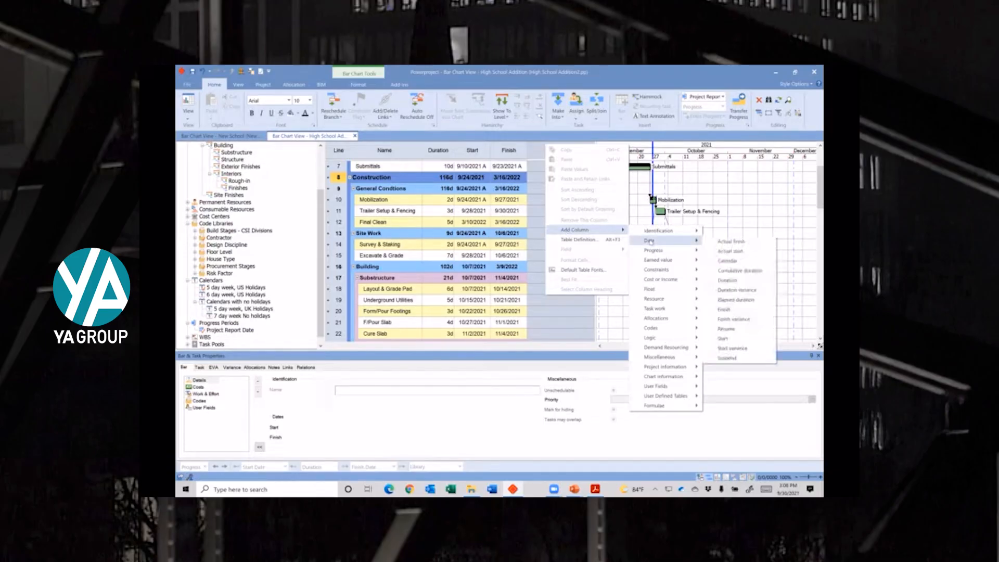
pyautogui.click(730, 251)
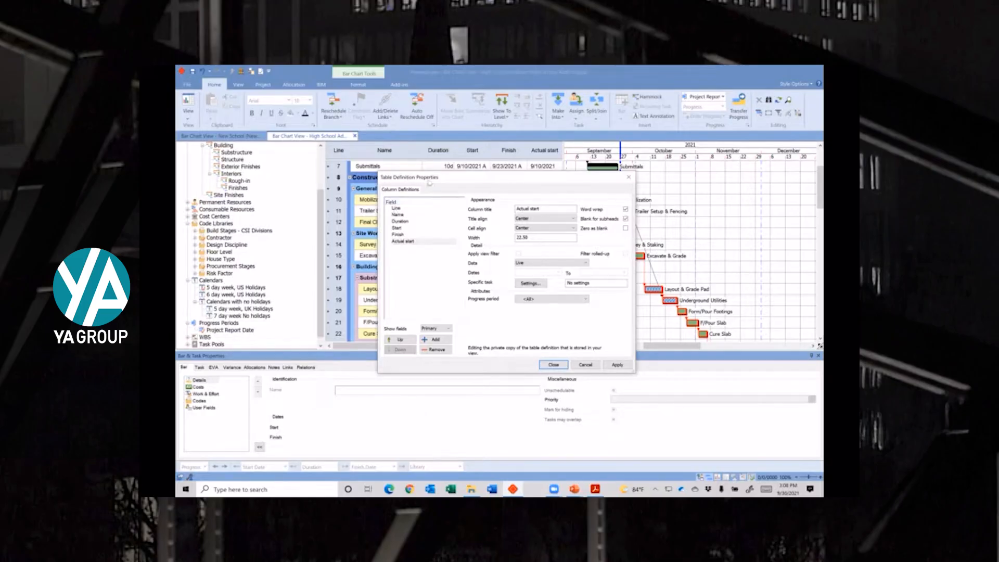
pyautogui.moveTo(429, 182); pyautogui.dragTo(427, 212)
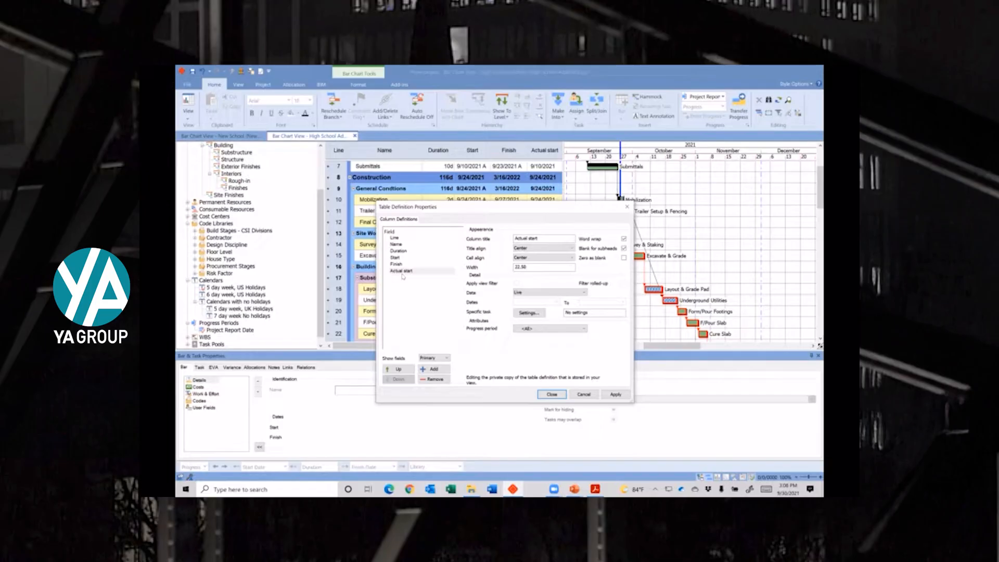
pyautogui.click(443, 370)
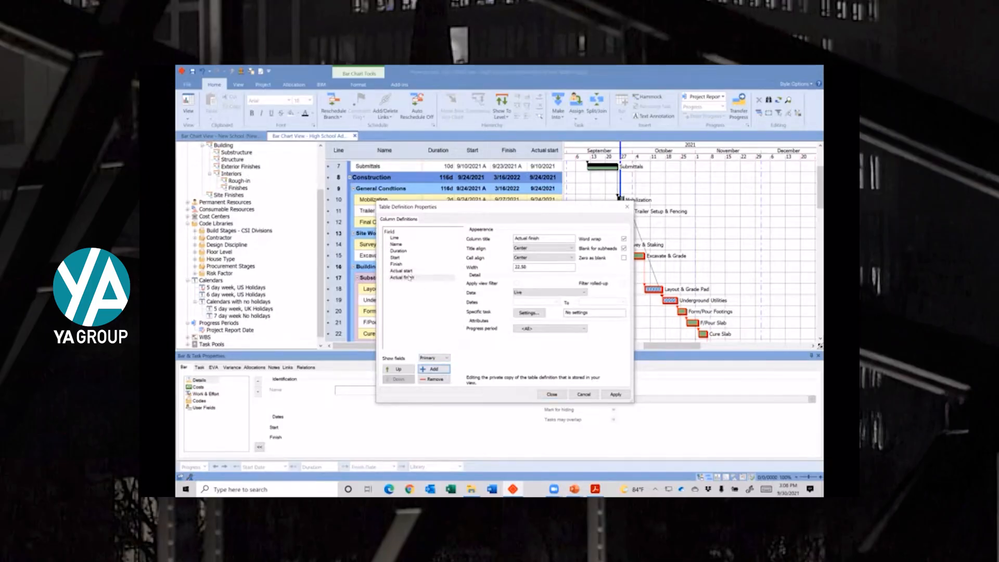
# Add another column to the table definition and assign it the Duration remaining field from the Progress category.
pyautogui.click(435, 370)
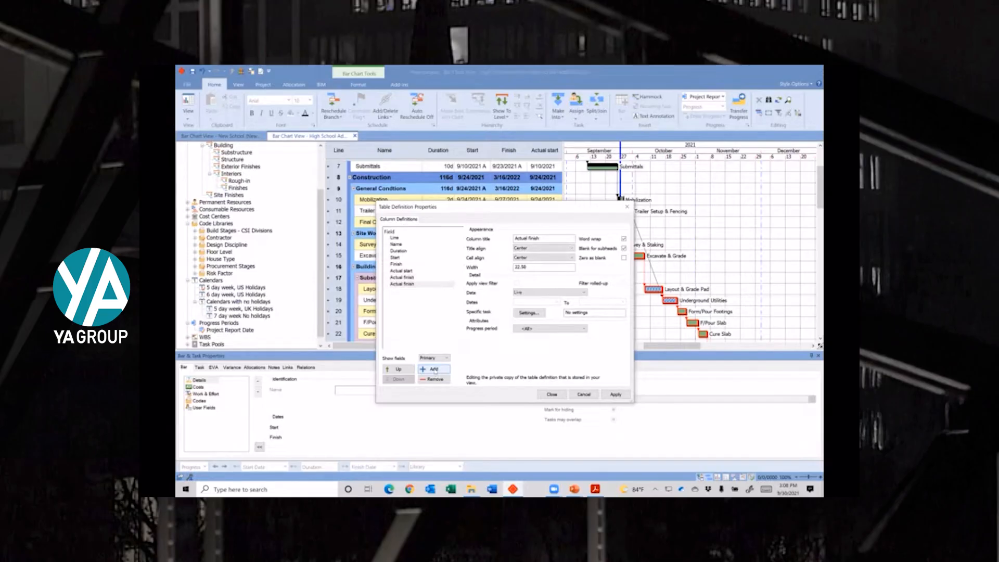
pyautogui.click(428, 285)
pyautogui.click(427, 285)
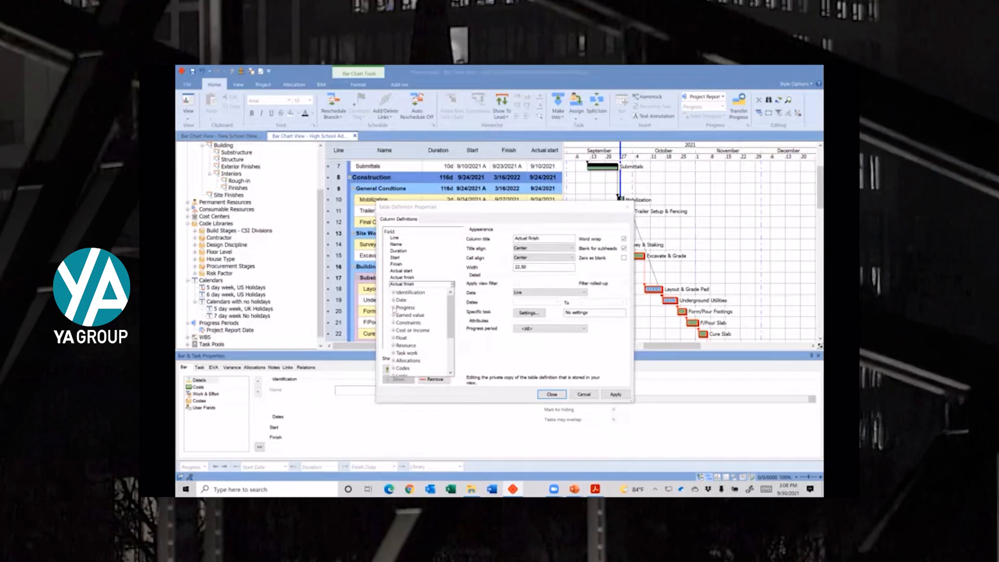
pyautogui.click(393, 308)
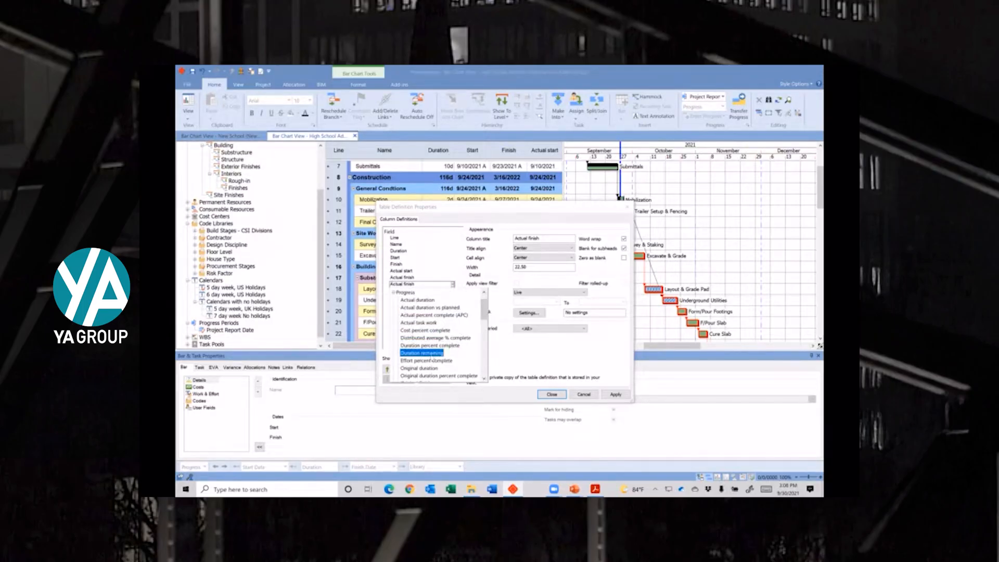
pyautogui.click(421, 354)
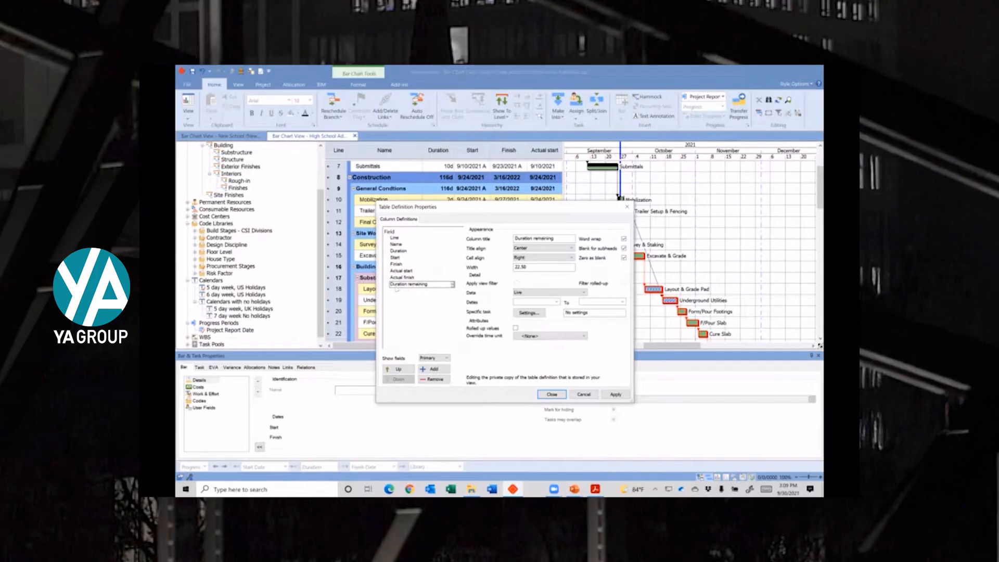
pyautogui.click(454, 284)
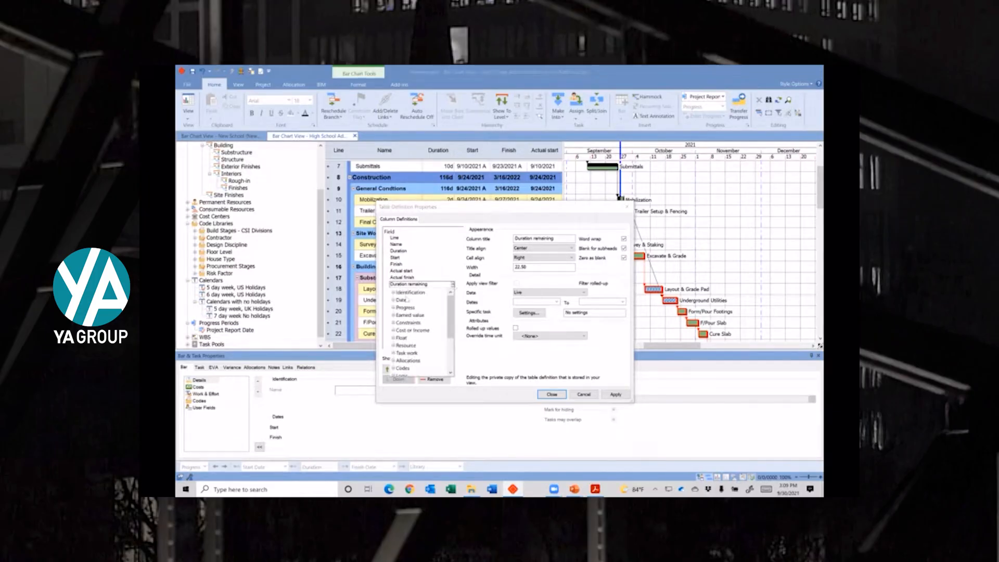
pyautogui.click(397, 308)
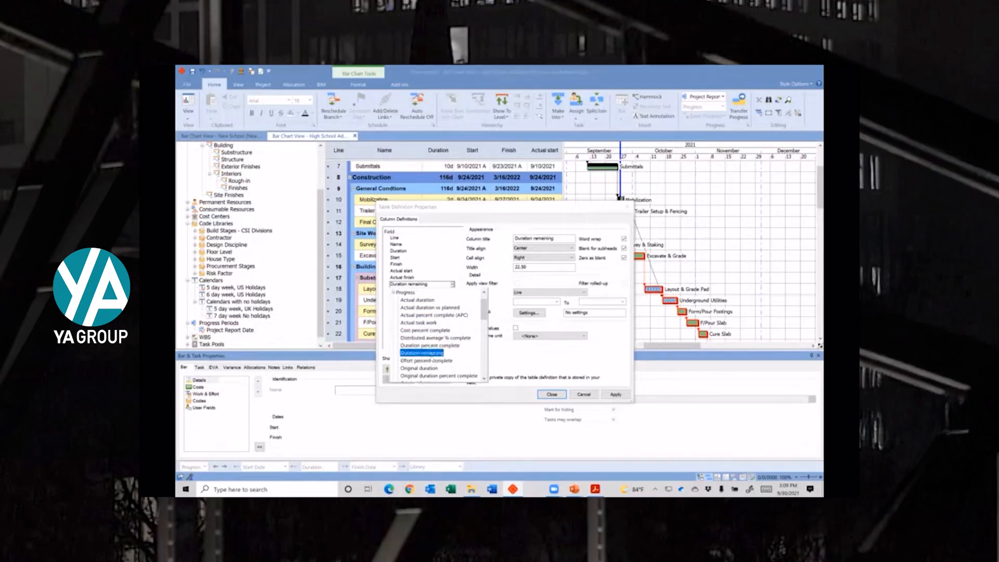
pyautogui.click(424, 353)
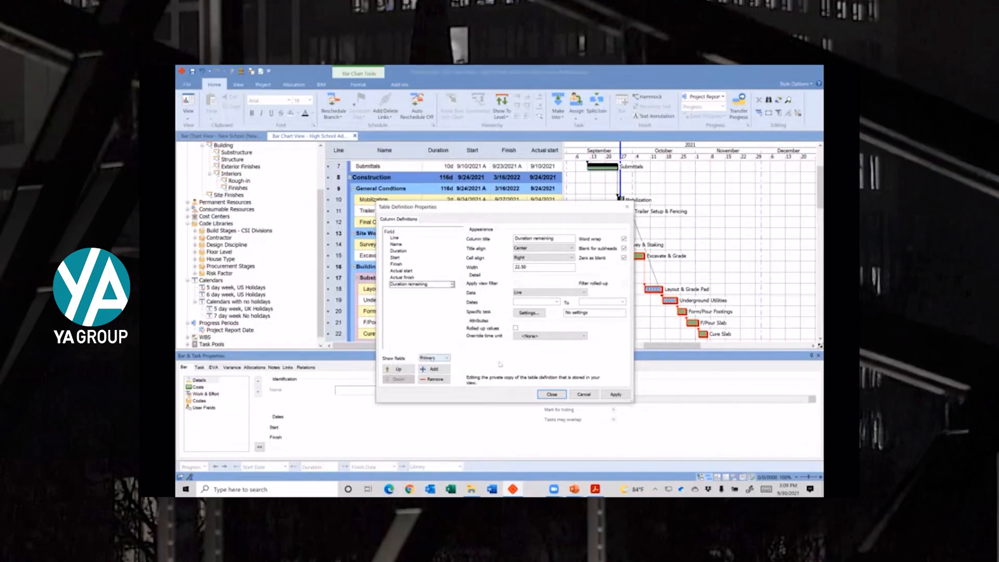
# Set the override time unit of the Duration remaining column to Day and close the table definition.
pyautogui.click(534, 337)
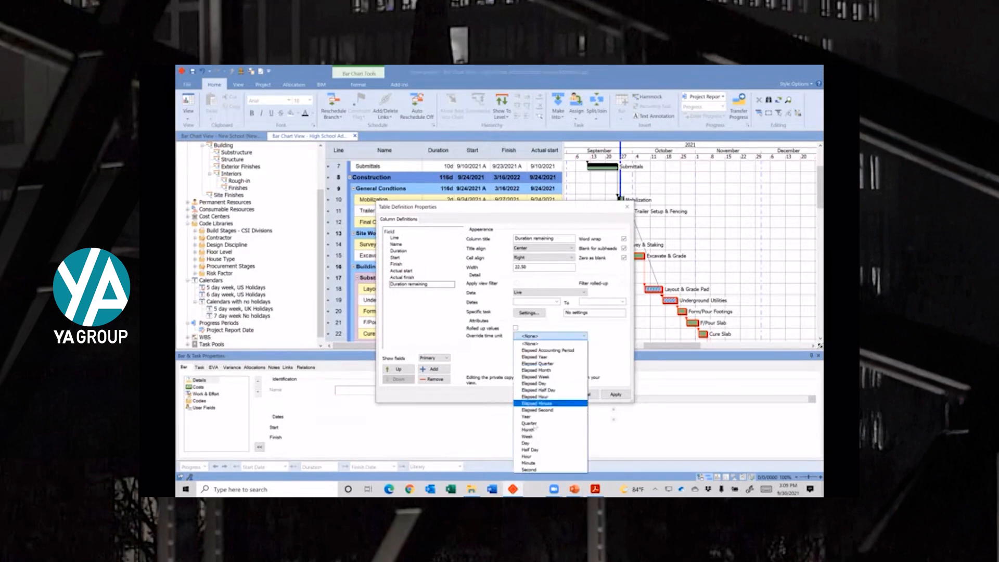
pyautogui.click(526, 444)
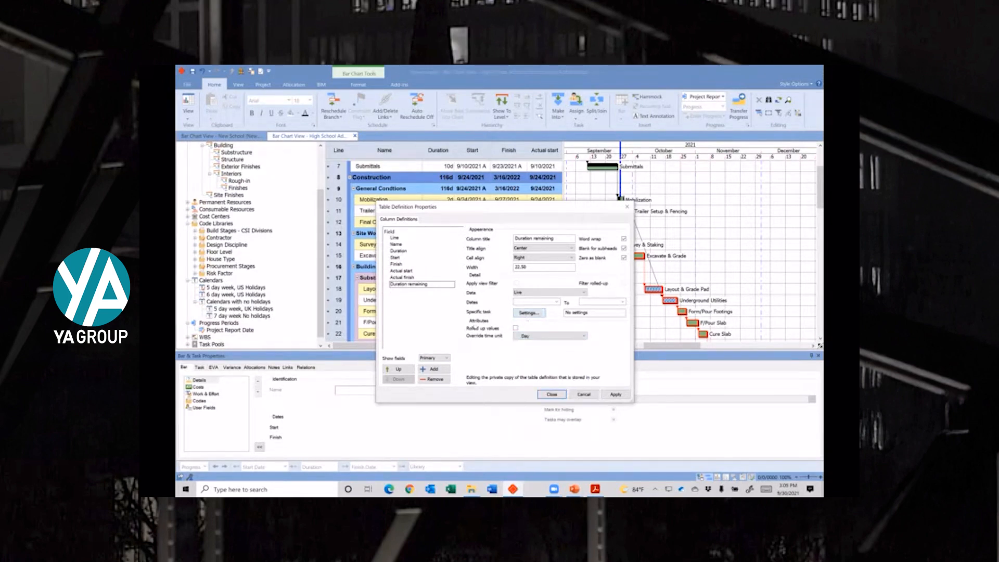
pyautogui.click(551, 395)
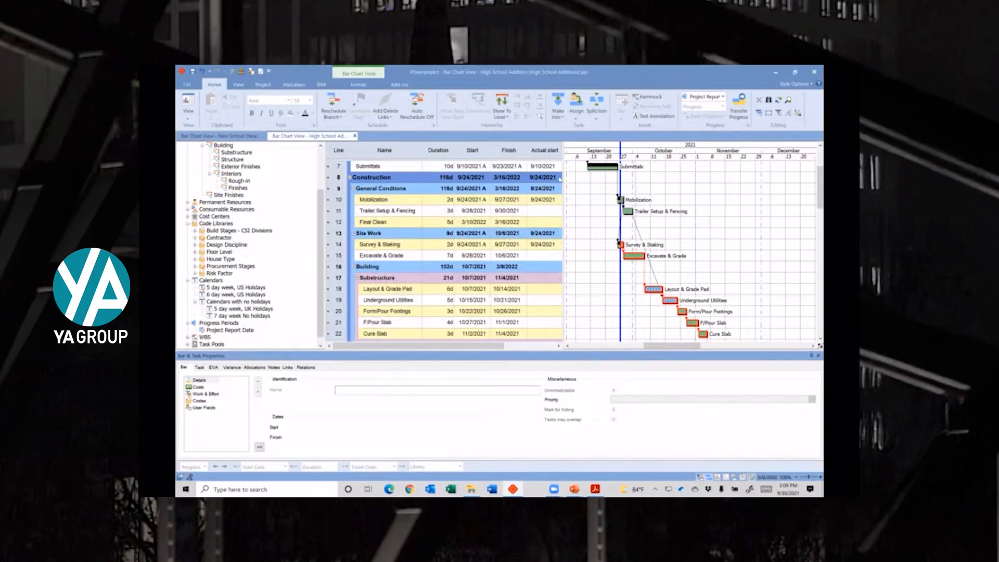
# Widen the table area to show all the new columns and narrow the Duration remaining column slightly.
pyautogui.moveTo(560, 179); pyautogui.dragTo(636, 176)
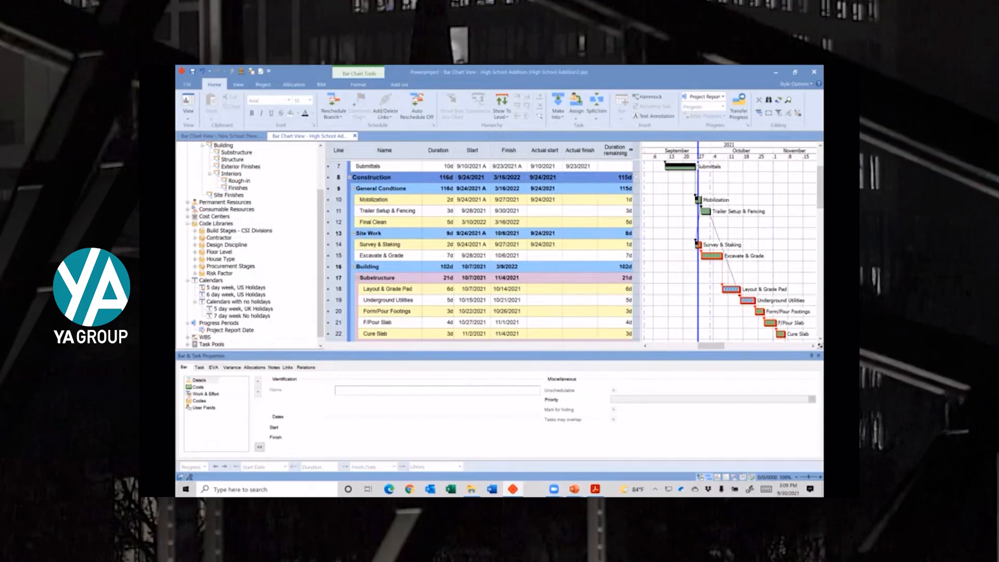
pyautogui.moveTo(632, 149); pyautogui.dragTo(625, 150)
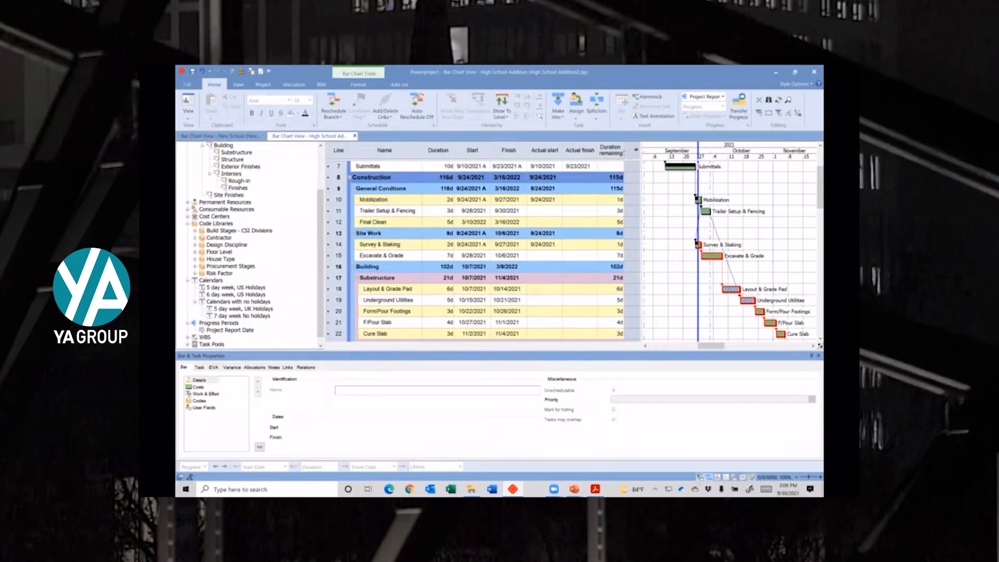
pyautogui.moveTo(691, 145); pyautogui.dragTo(663, 148)
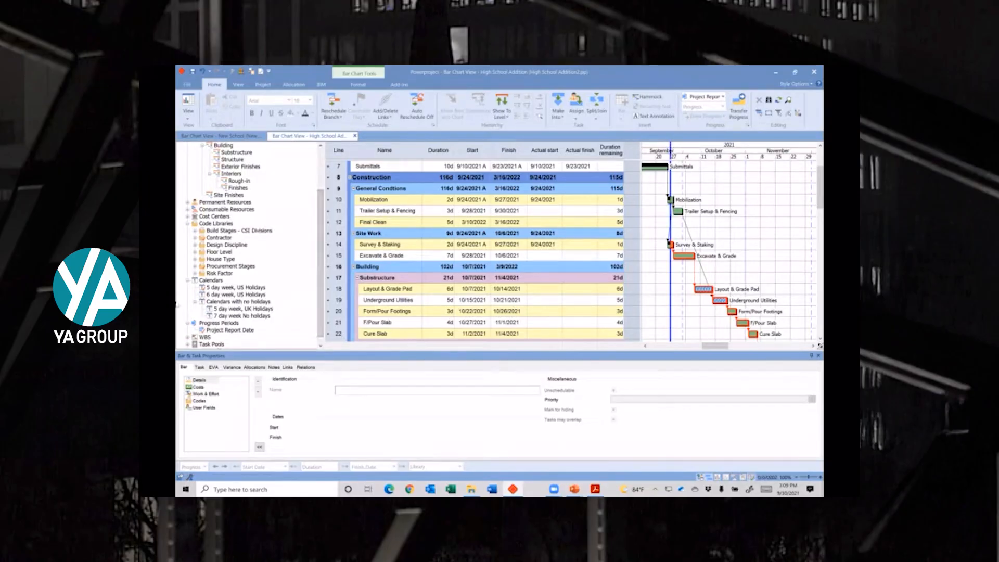
# Set the report date of the Project Report Date progress period to 10/11/2021.
pyautogui.scroll(-1, 250, 244)
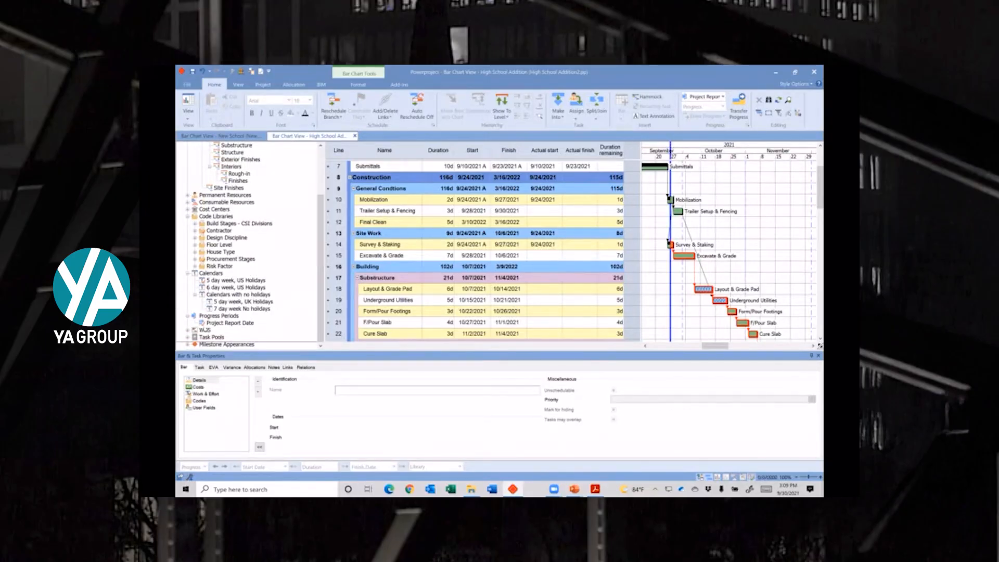
pyautogui.rightClick(208, 323)
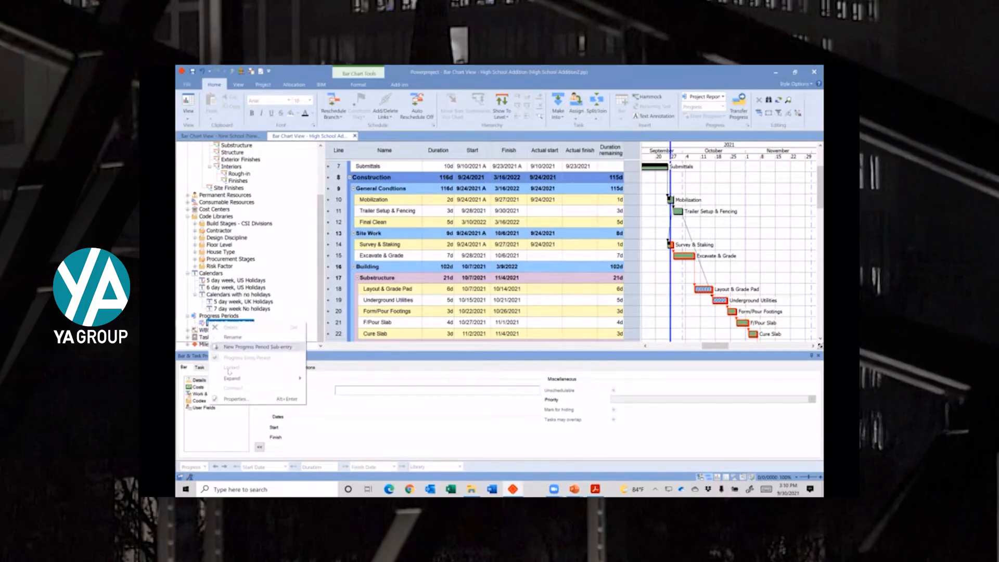
pyautogui.click(232, 399)
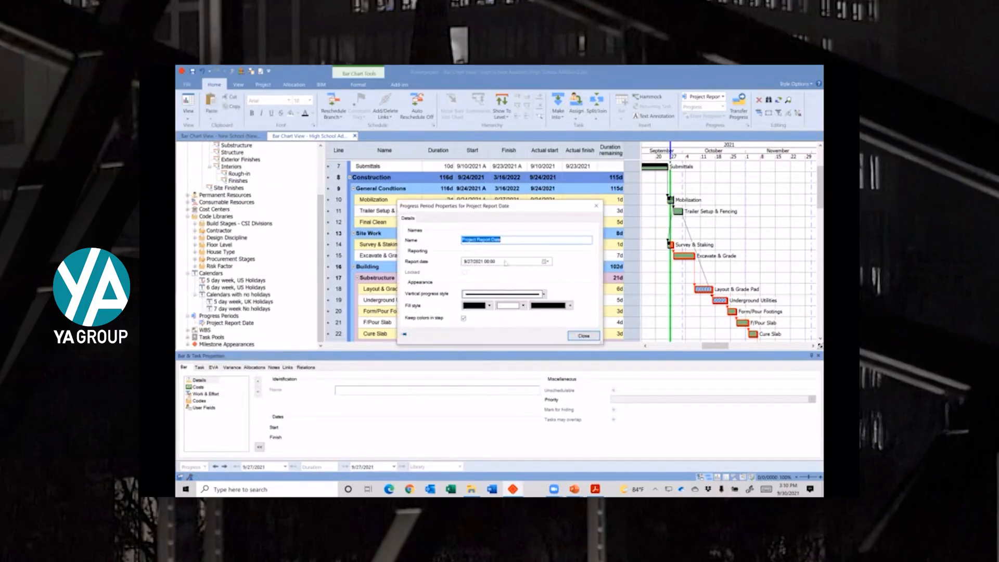
pyautogui.click(546, 262)
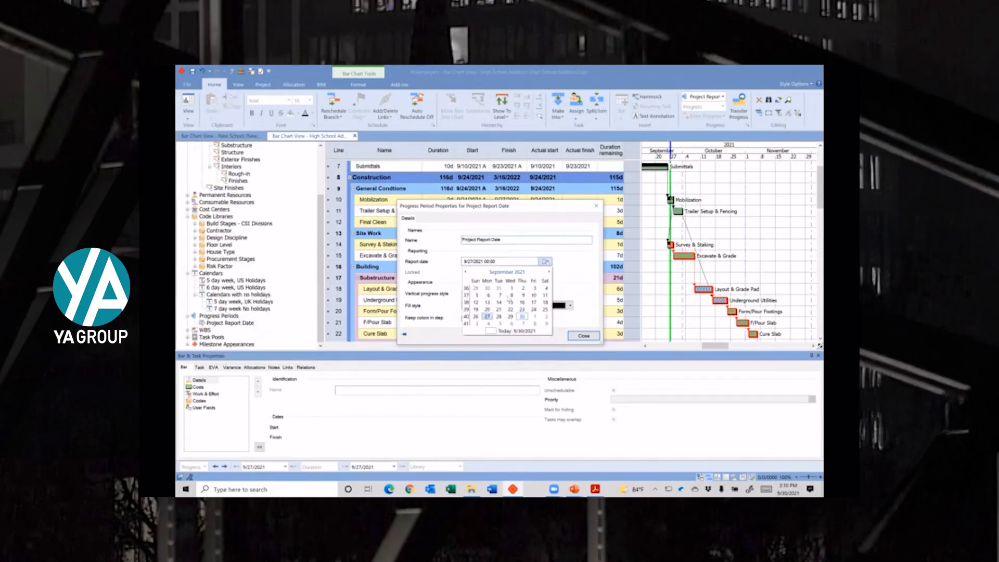
pyautogui.click(548, 272)
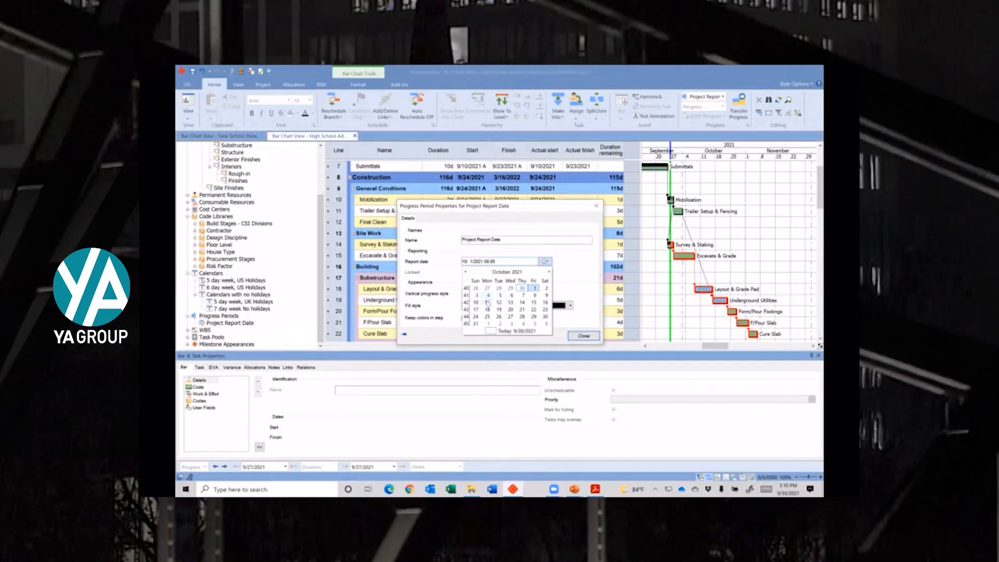
pyautogui.click(488, 302)
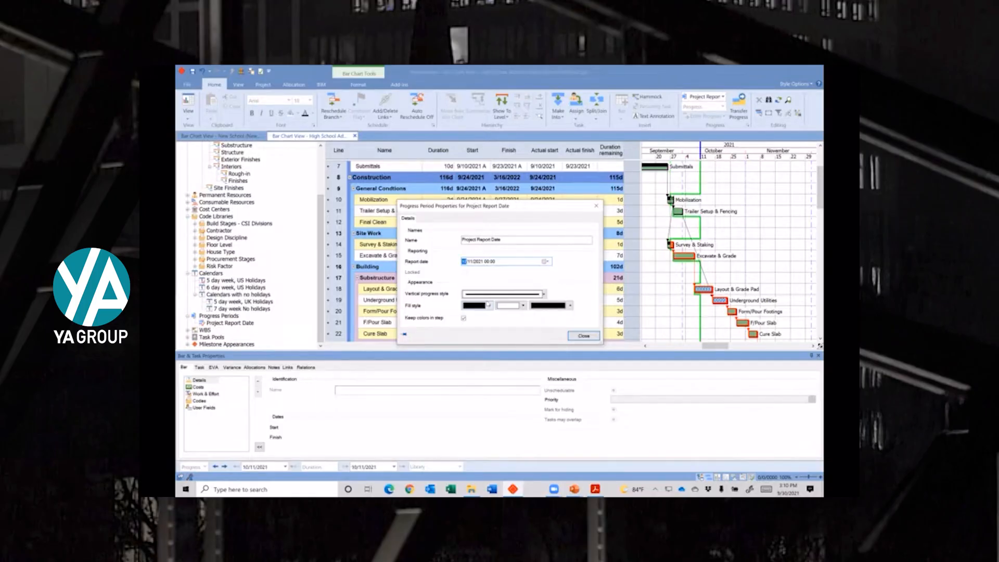
pyautogui.click(581, 335)
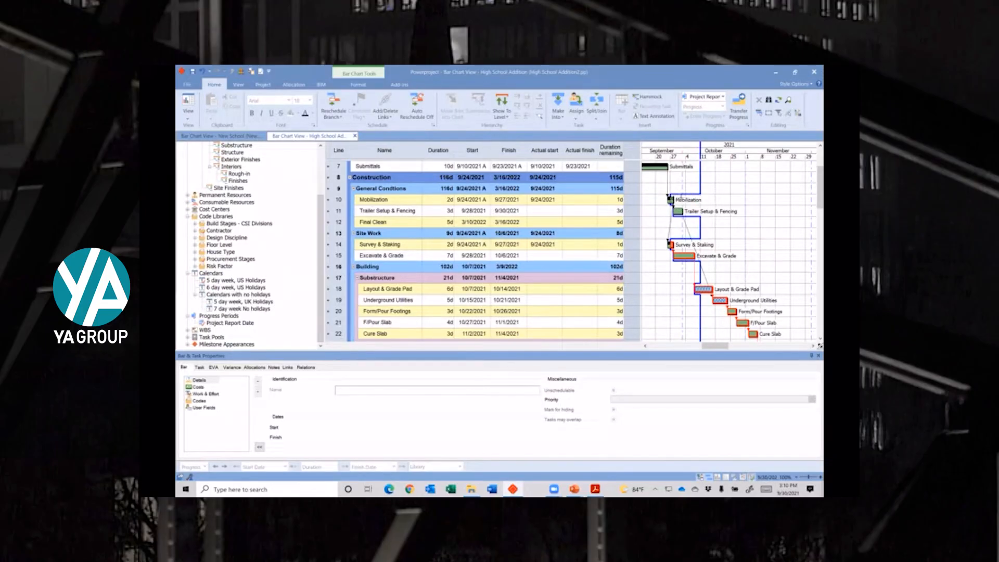
# Enter 9/27/2021 as the actual finish of the Mobilization task.
pyautogui.click(584, 202)
pyautogui.click(596, 200)
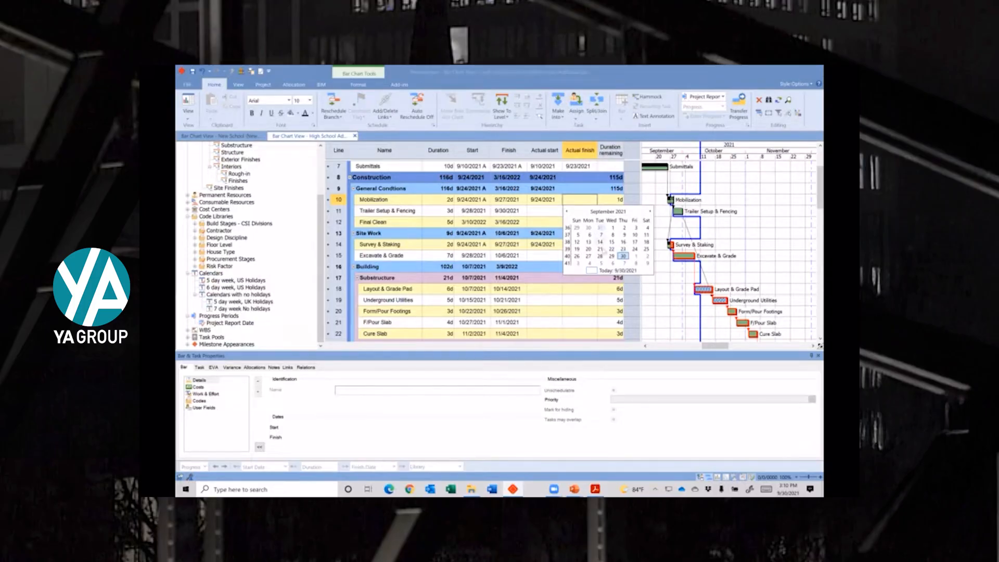
pyautogui.click(589, 258)
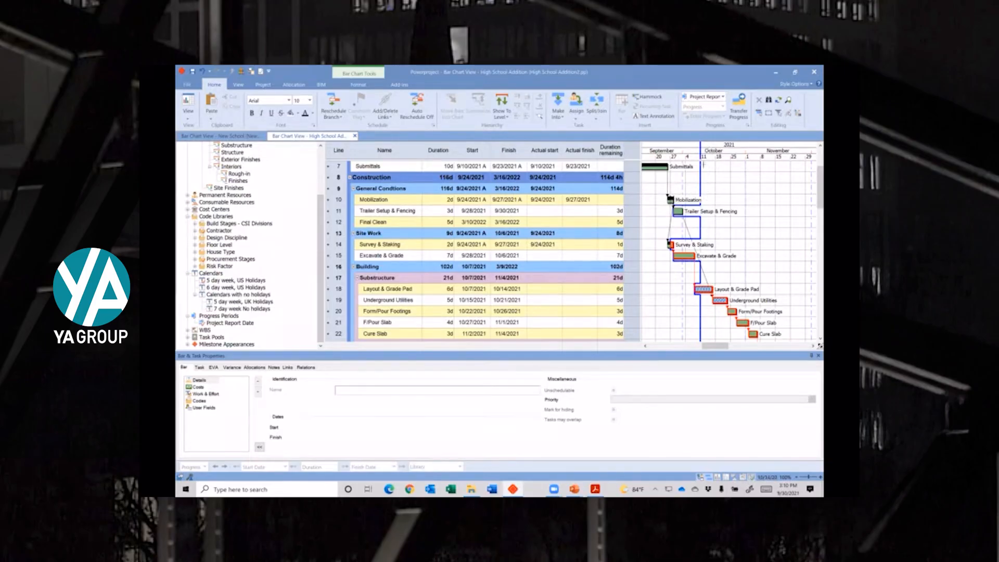
pyautogui.click(552, 214)
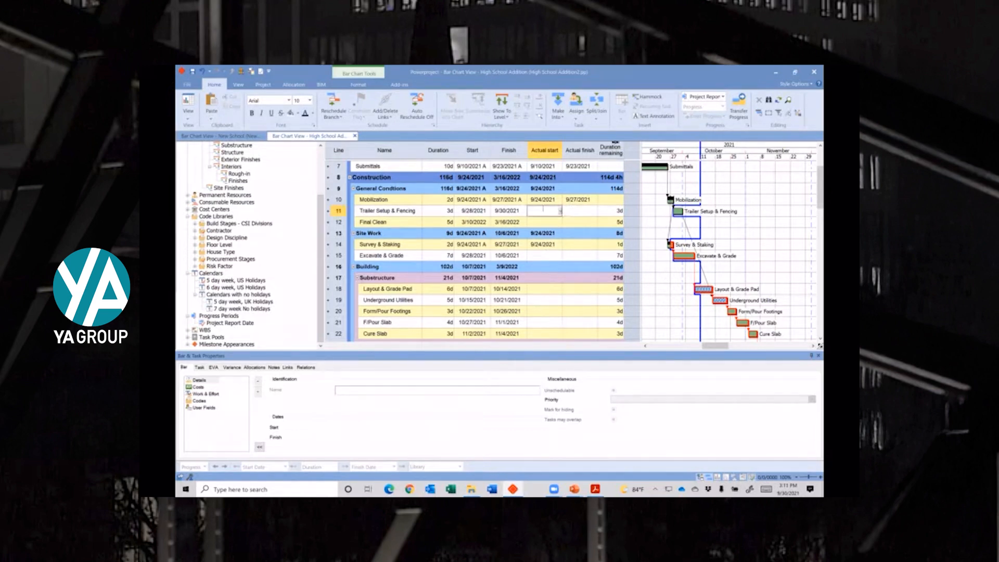
# Add a Percent complete column after Duration remaining and widen it until its title and values fit.
pyautogui.rightClick(633, 151)
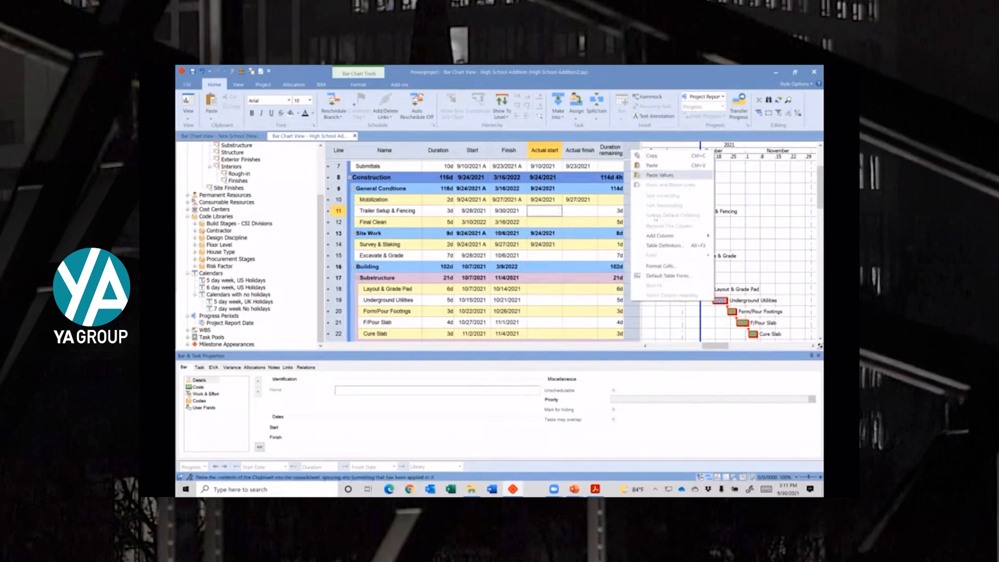
pyautogui.moveTo(664, 235)
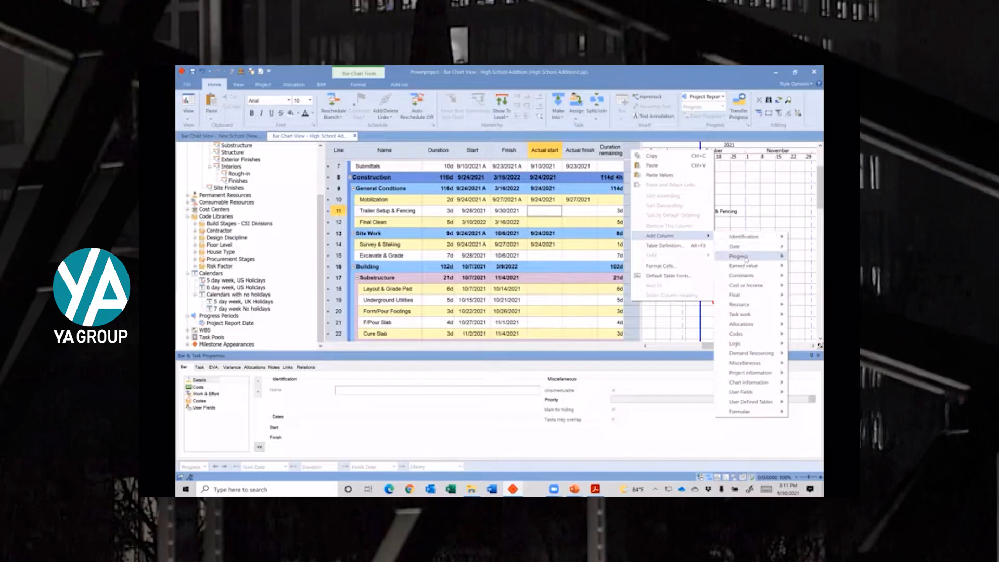
pyautogui.moveTo(746, 257)
pyautogui.click(642, 366)
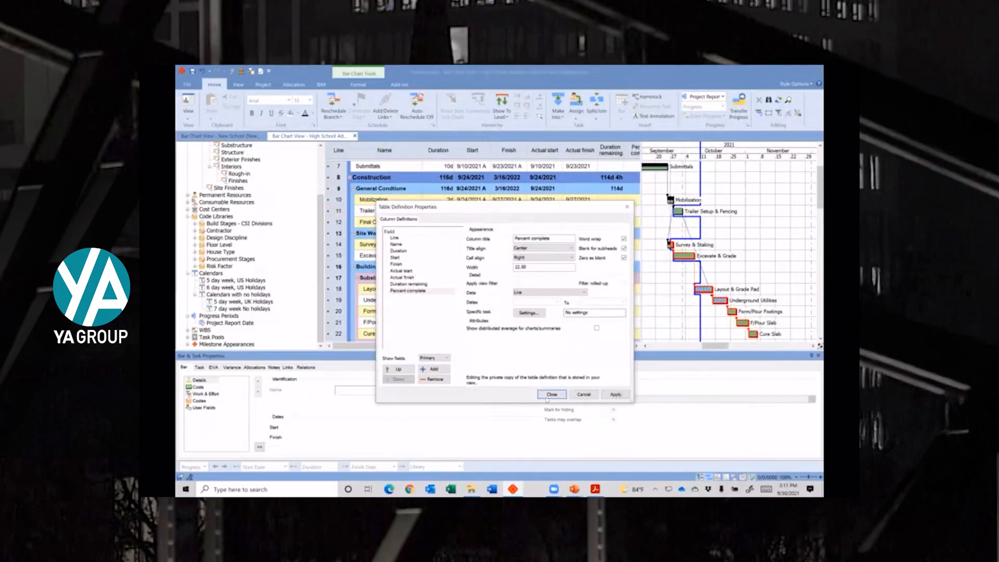
pyautogui.click(551, 394)
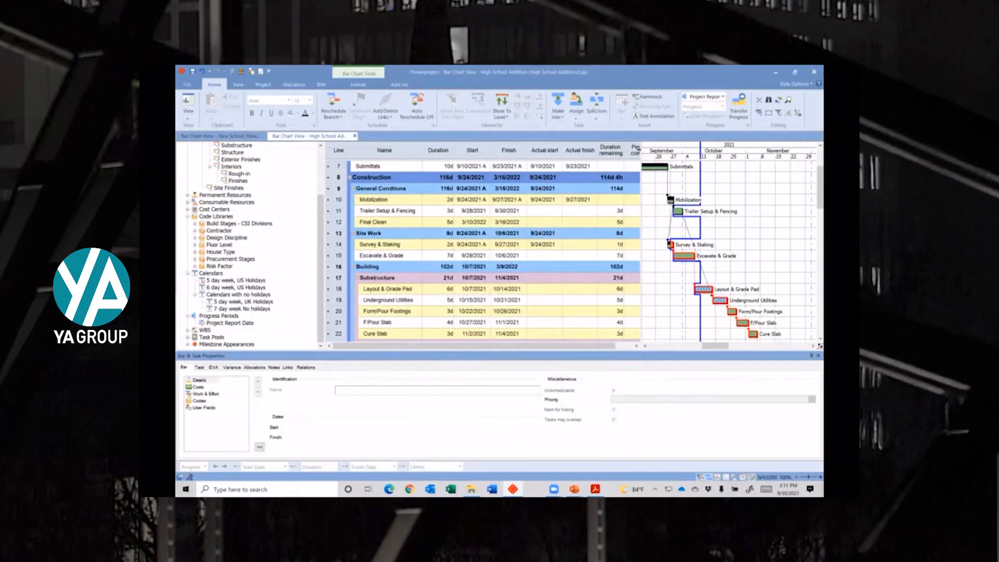
pyautogui.click(635, 150)
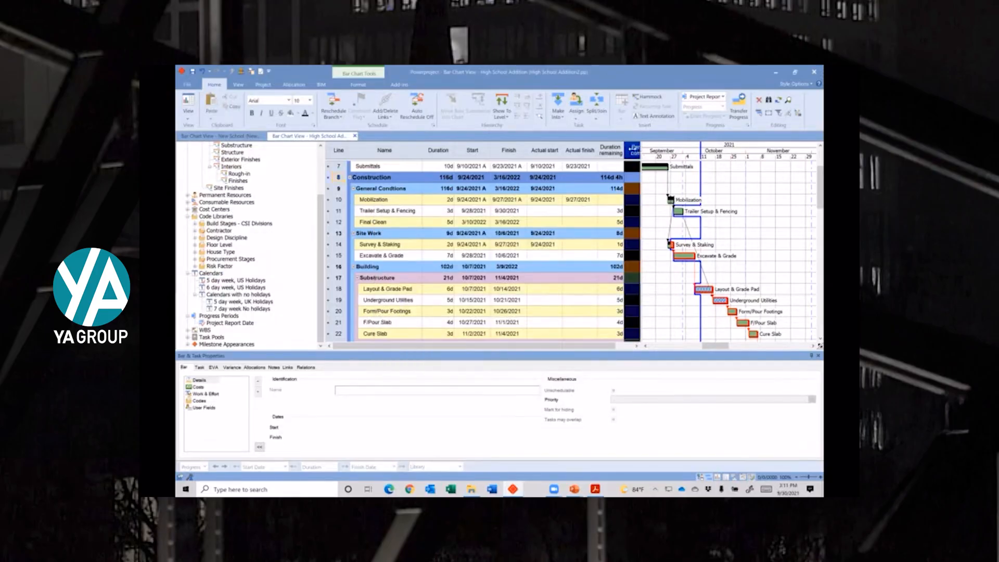
pyautogui.moveTo(640, 150)
pyautogui.mouseDown()
pyautogui.moveTo(663, 152)
pyautogui.moveTo(651, 149)
pyautogui.mouseUp()
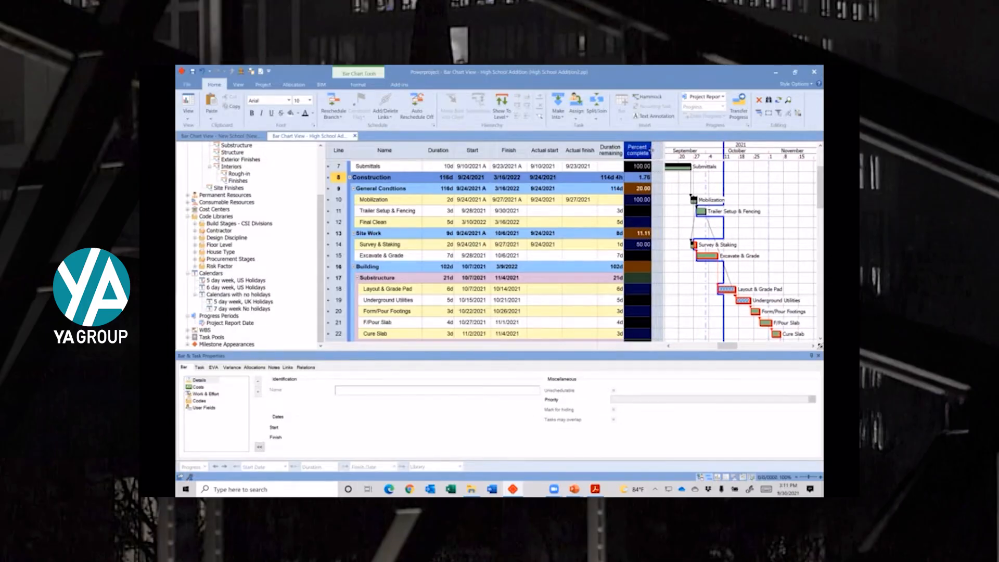
# Mark the Trailer Setup & Fencing task 100 percent complete and set its actual finish to 10/4/2021.
pyautogui.click(642, 210)
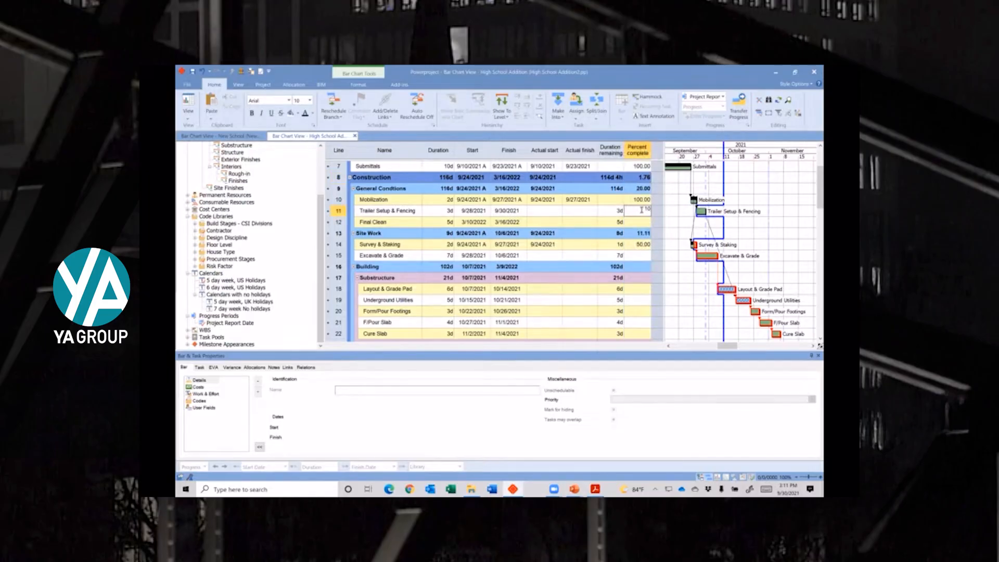
pyautogui.write('100')
pyautogui.press('Return')
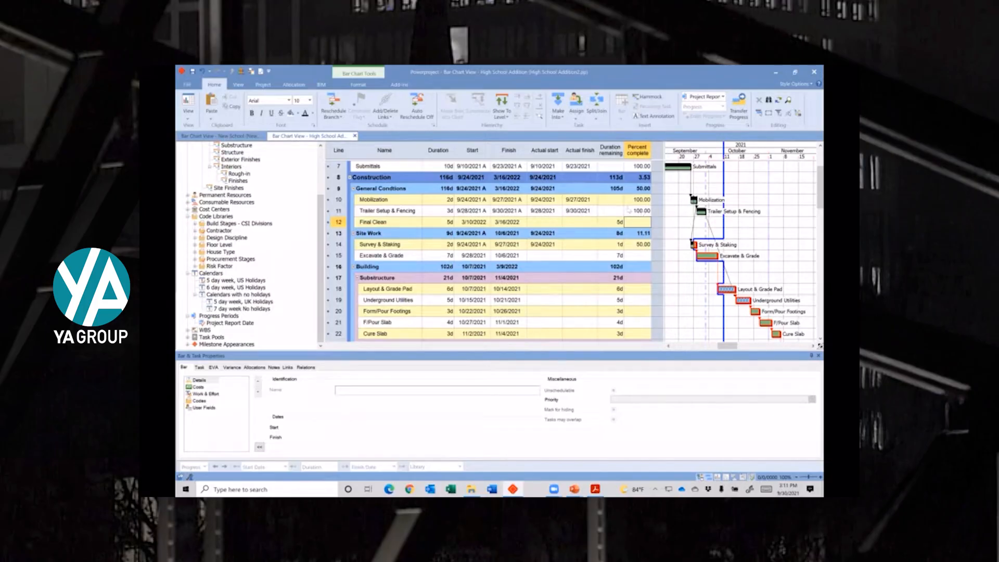
pyautogui.click(580, 211)
pyautogui.click(594, 210)
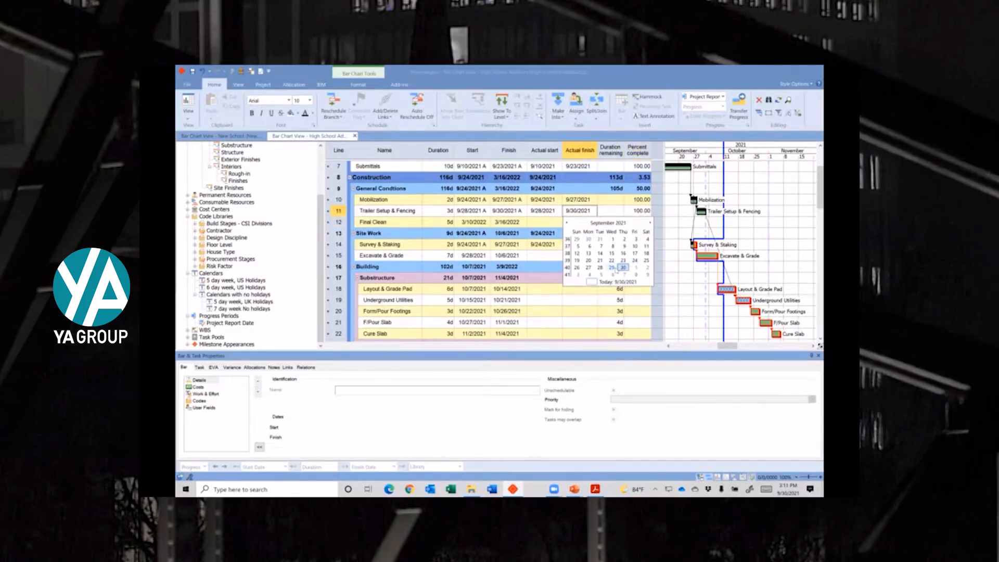
pyautogui.click(588, 274)
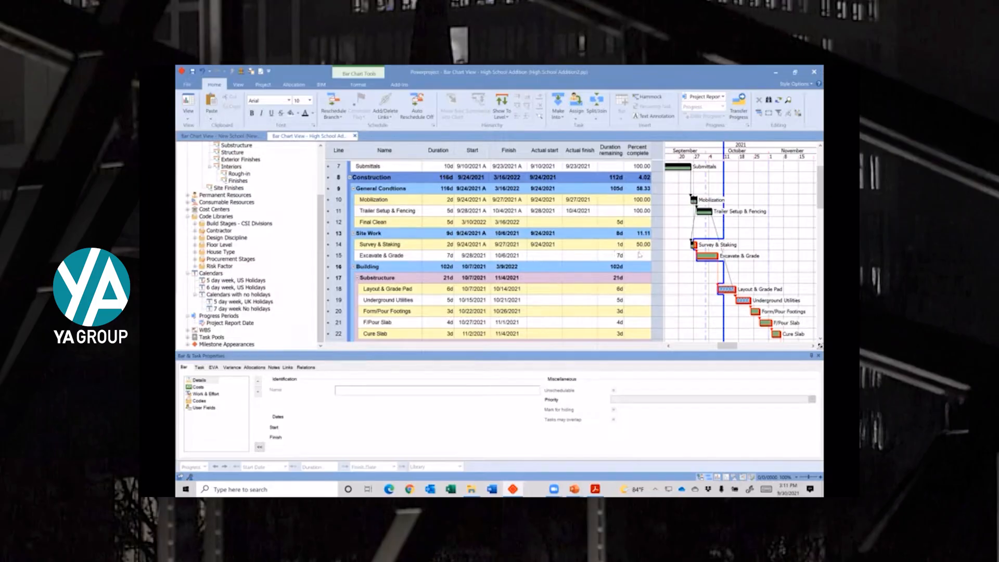
# Set the percent complete of the Survey & Staking task to 100.
pyautogui.click(593, 245)
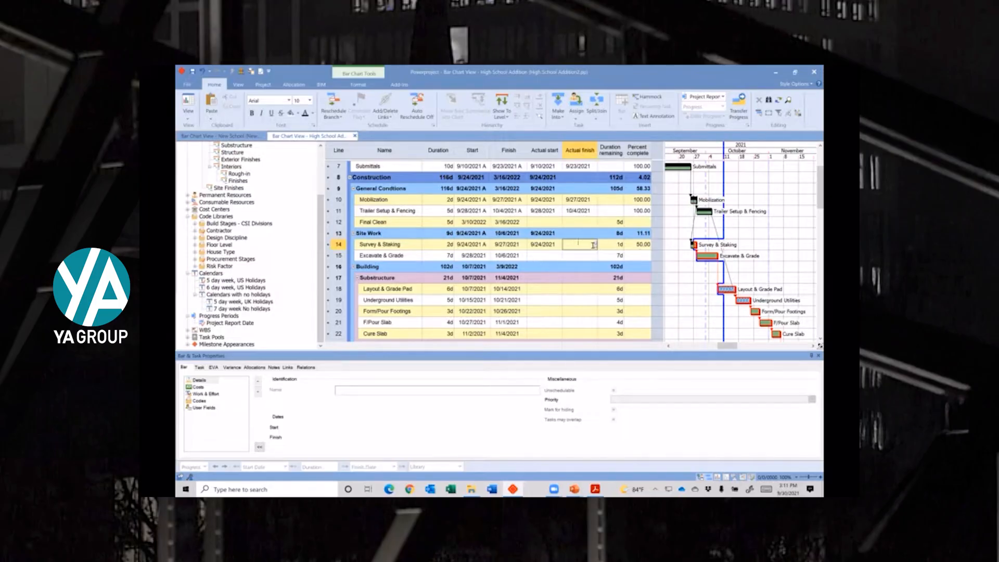
pyautogui.click(647, 245)
pyautogui.moveTo(633, 242); pyautogui.dragTo(651, 243)
pyautogui.write('100')
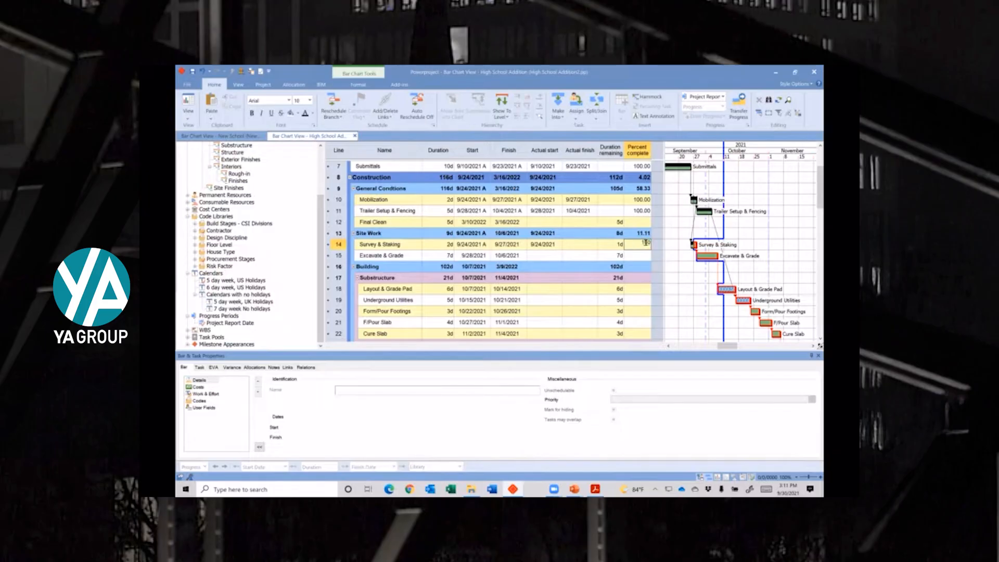
pyautogui.press('Return')
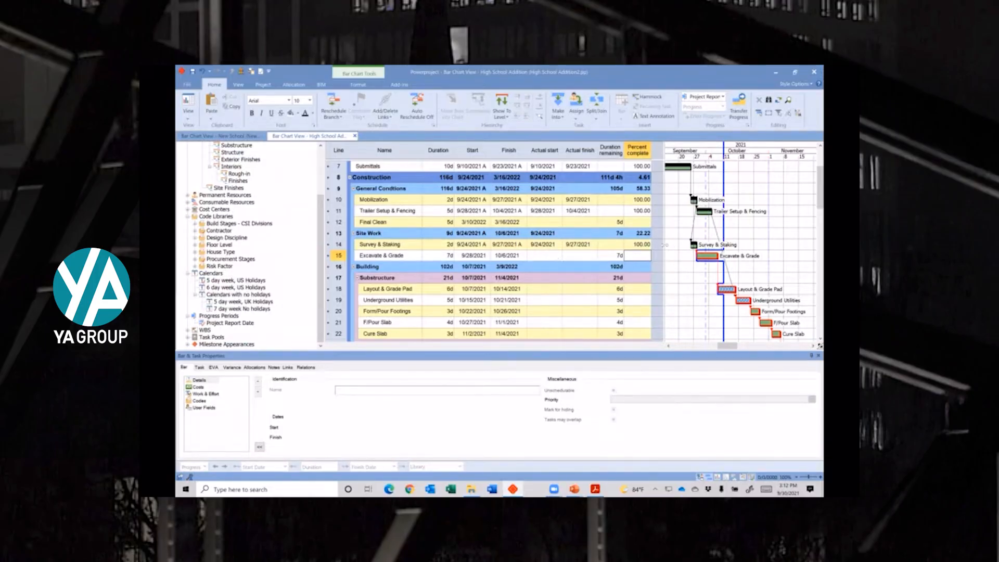
# Try 95 percent complete on the Excavate & Grade task and reset the value to 0.
pyautogui.write('95')
pyautogui.press('Return')
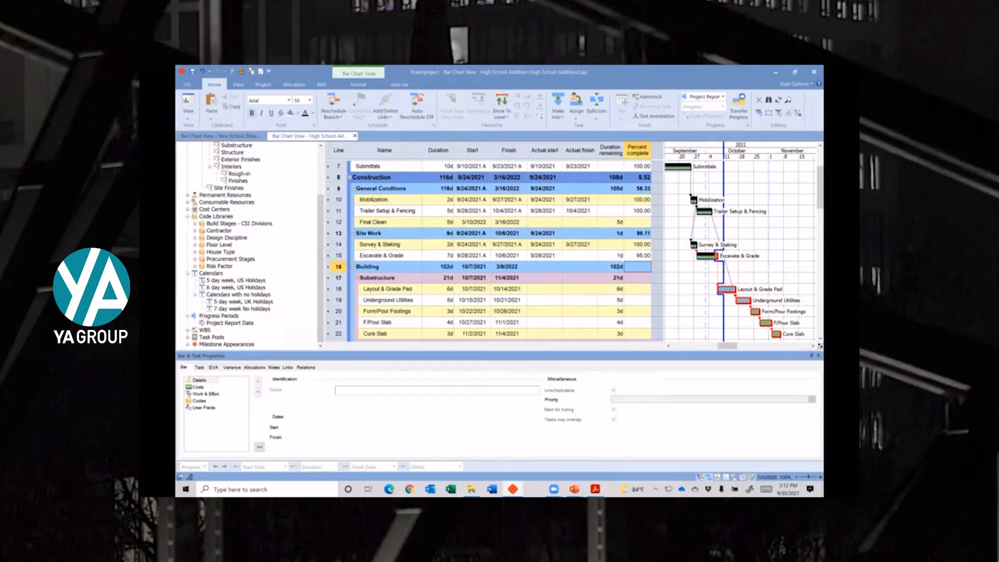
pyautogui.click(643, 256)
pyautogui.click(643, 255)
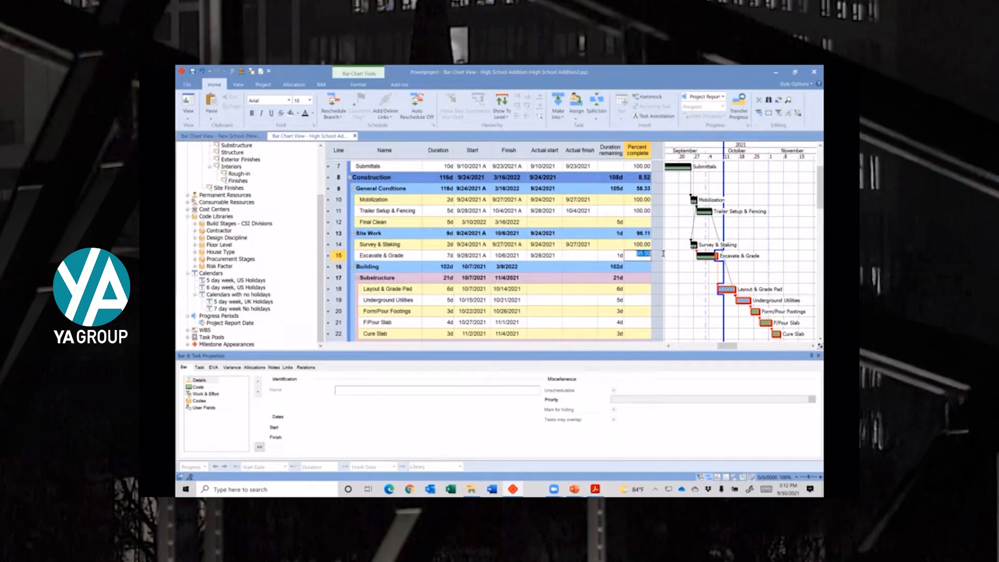
pyautogui.write('0')
pyautogui.press('Return')
# Set the actual start of the Excavate & Grade task to 9/28/2021.
pyautogui.click(560, 256)
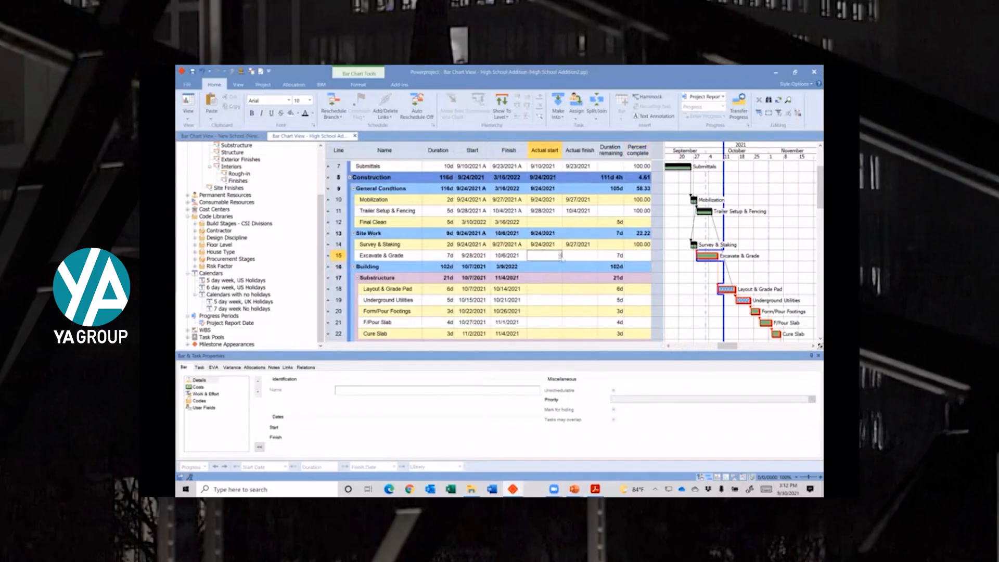
pyautogui.click(560, 255)
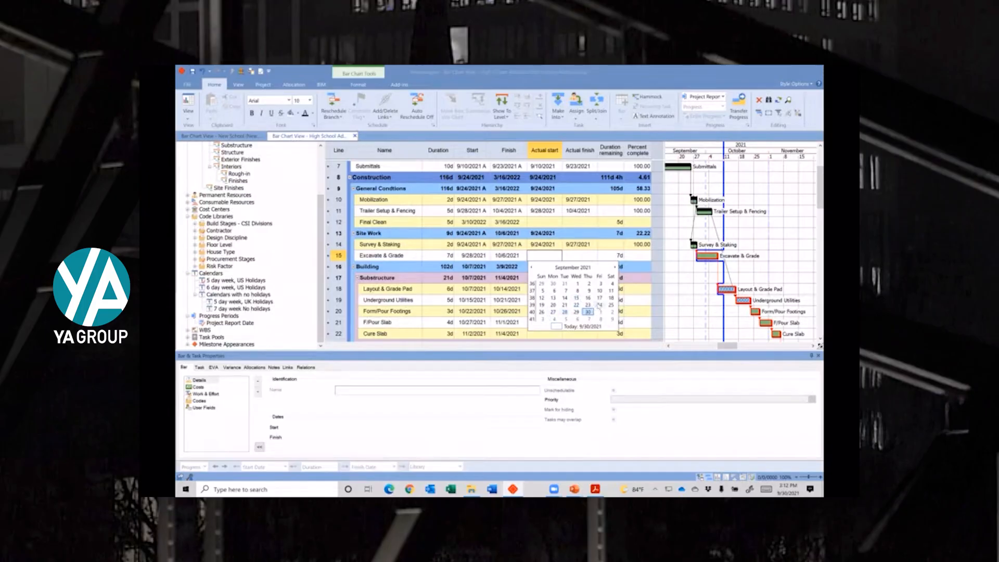
pyautogui.click(599, 305)
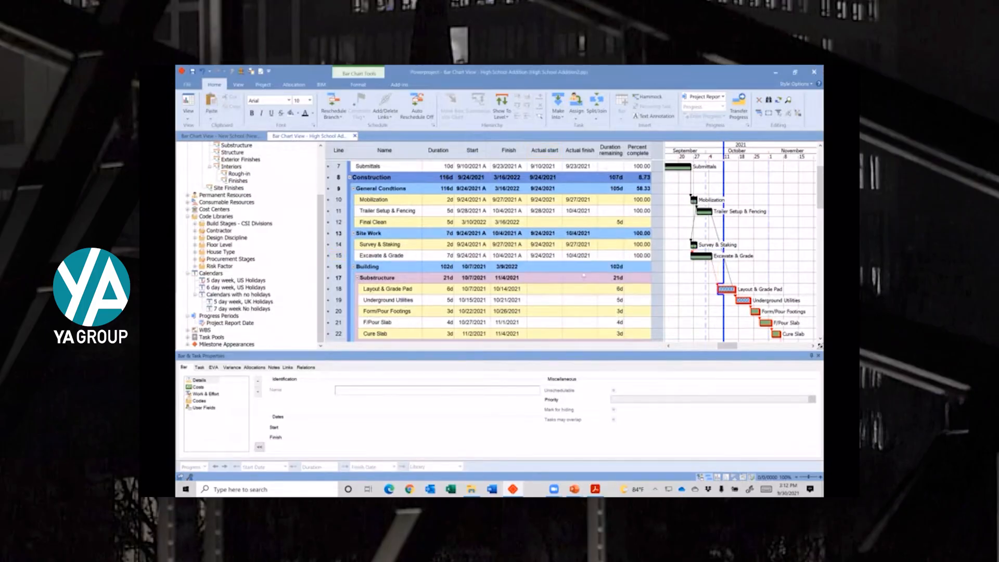
pyautogui.click(555, 256)
pyautogui.click(560, 255)
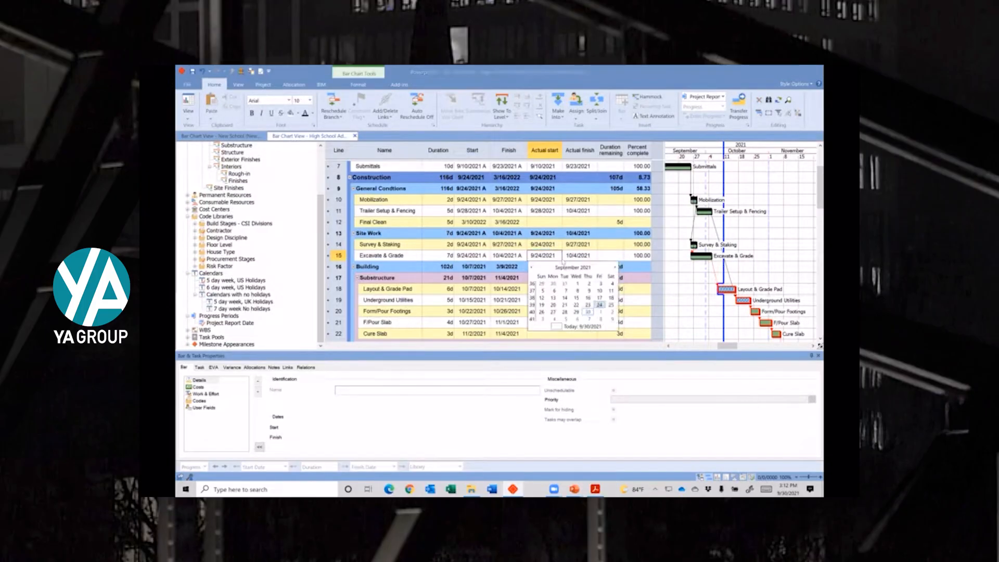
pyautogui.click(565, 312)
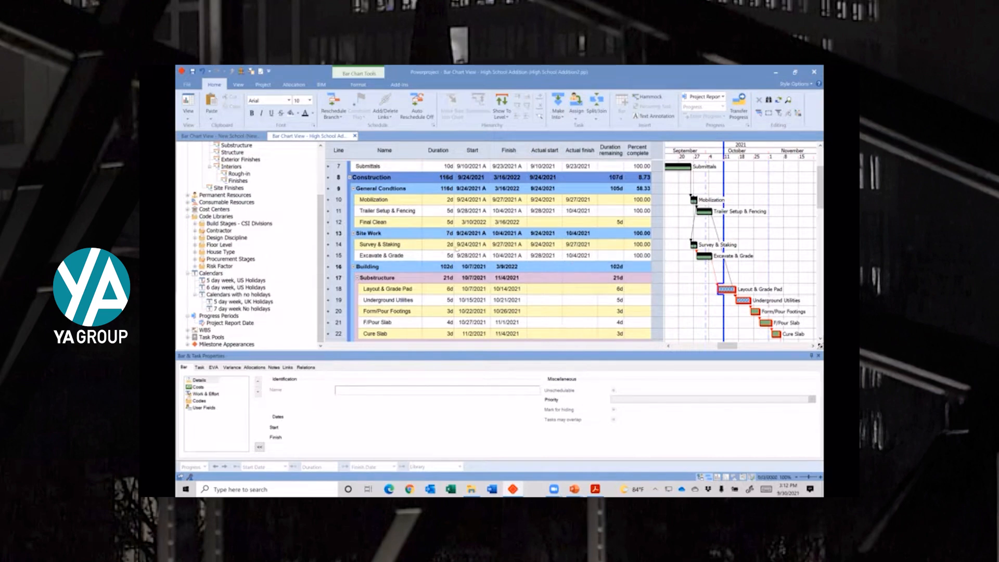
# Set the remaining duration of the Excavate & Grade task to 2 days.
pyautogui.click(614, 256)
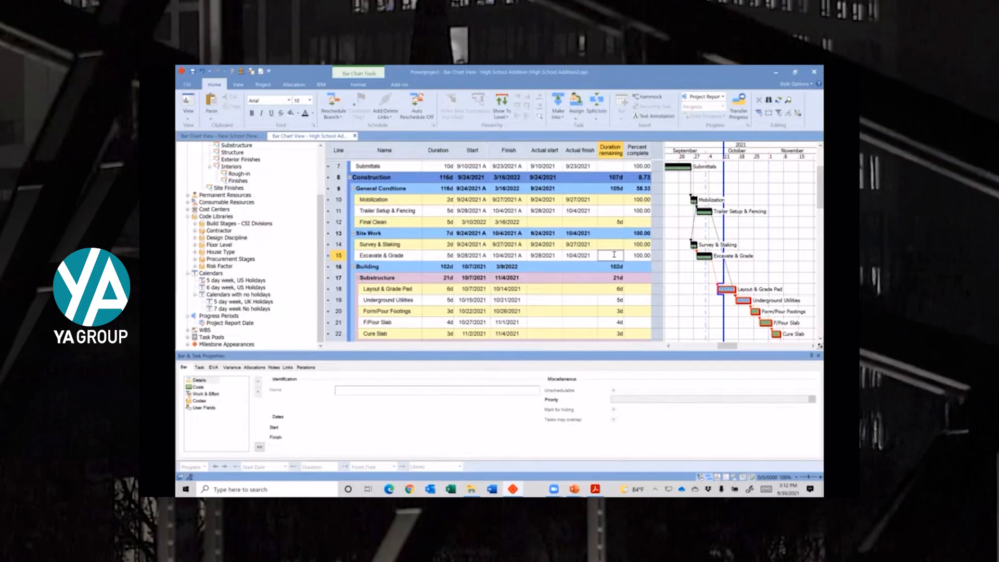
pyautogui.write('2')
pyautogui.press('Return')
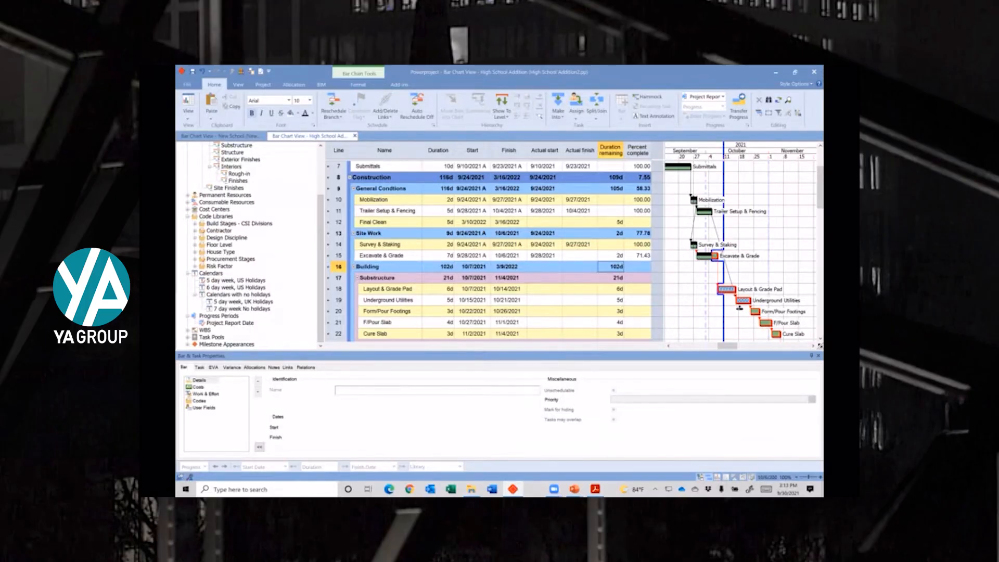
# Reschedule the entire project, straightening the progress line to the progress entry period, Project Report Date 10/11/2021.
pyautogui.scroll(-3, 772, 243)
pyautogui.scroll(-8, 771, 244)
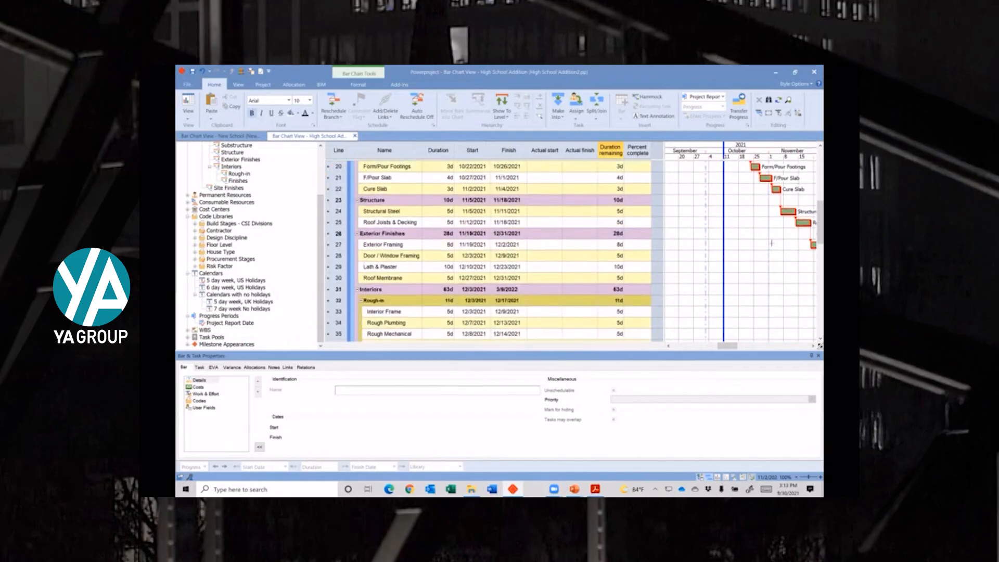
pyautogui.scroll(-4, 771, 244)
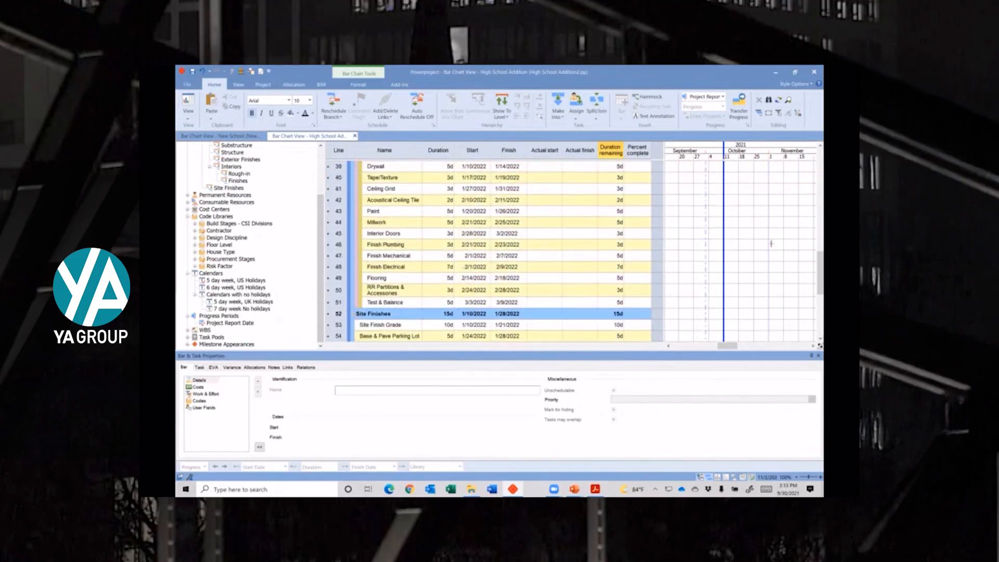
pyautogui.scroll(5, 771, 243)
pyautogui.scroll(9, 771, 243)
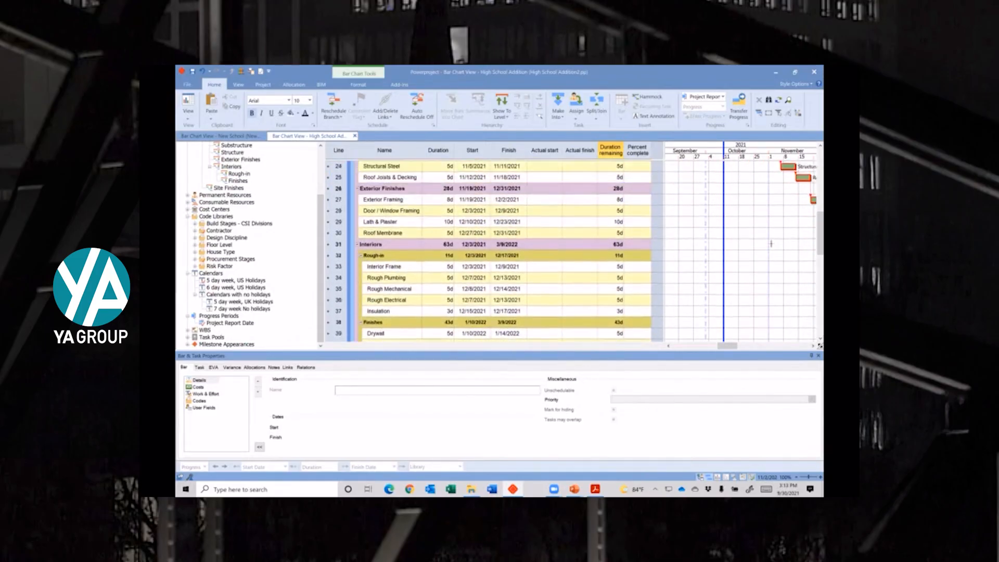
pyautogui.scroll(2, 771, 244)
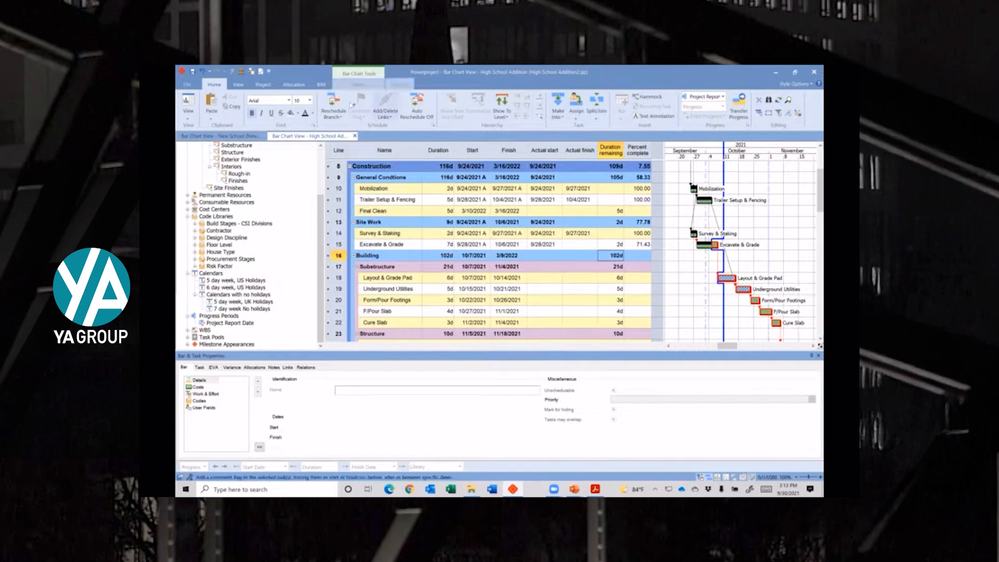
pyautogui.click(329, 116)
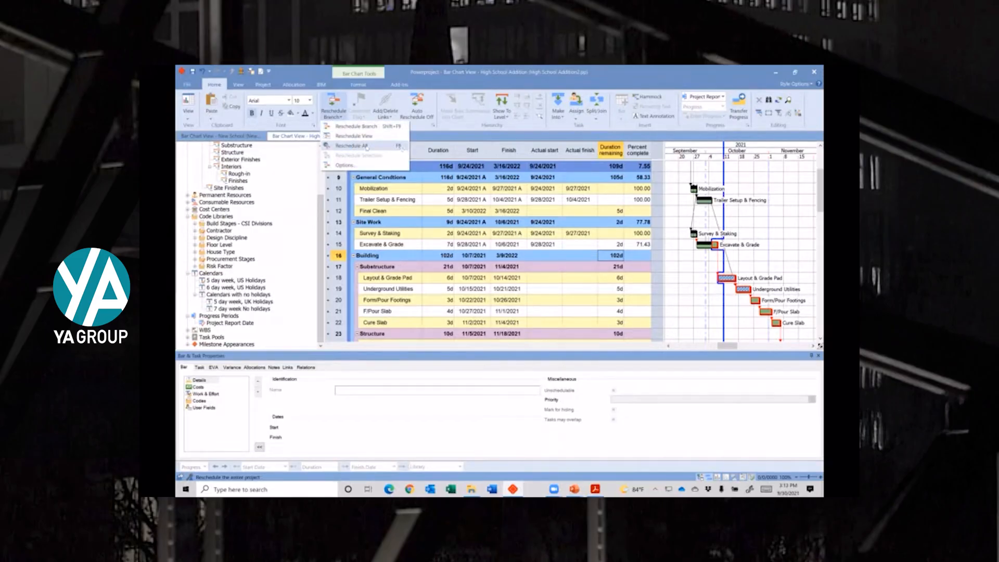
pyautogui.click(357, 147)
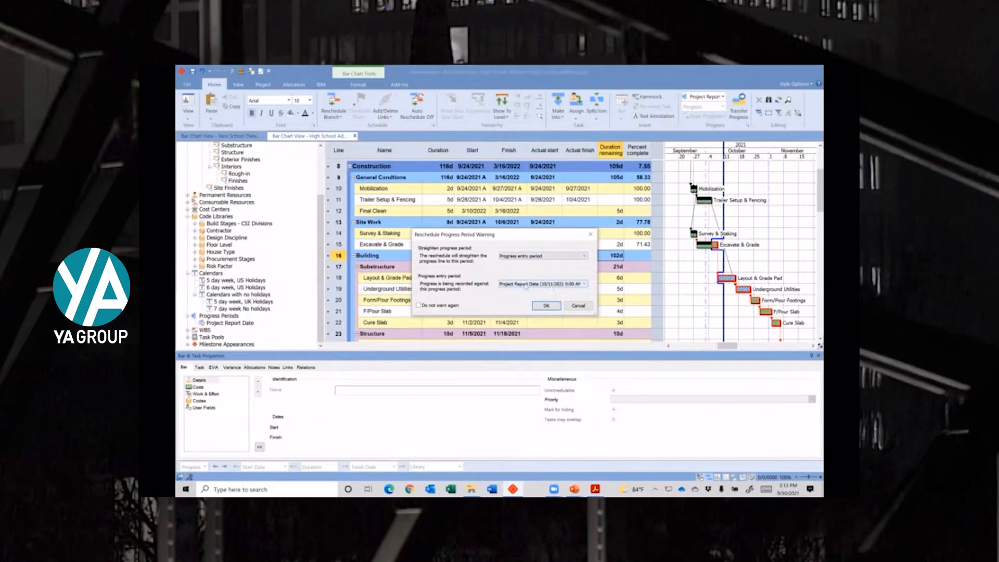
pyautogui.click(546, 305)
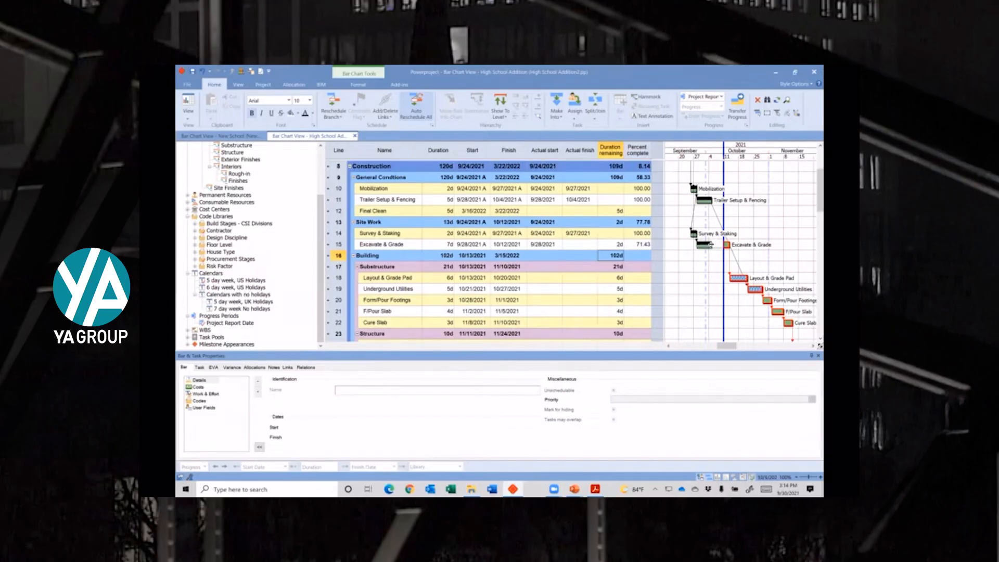
# Extend the completed part of the split Excavate & Grade bar to the report date line, making the task 10 days long.
pyautogui.moveTo(711, 245); pyautogui.dragTo(728, 245)
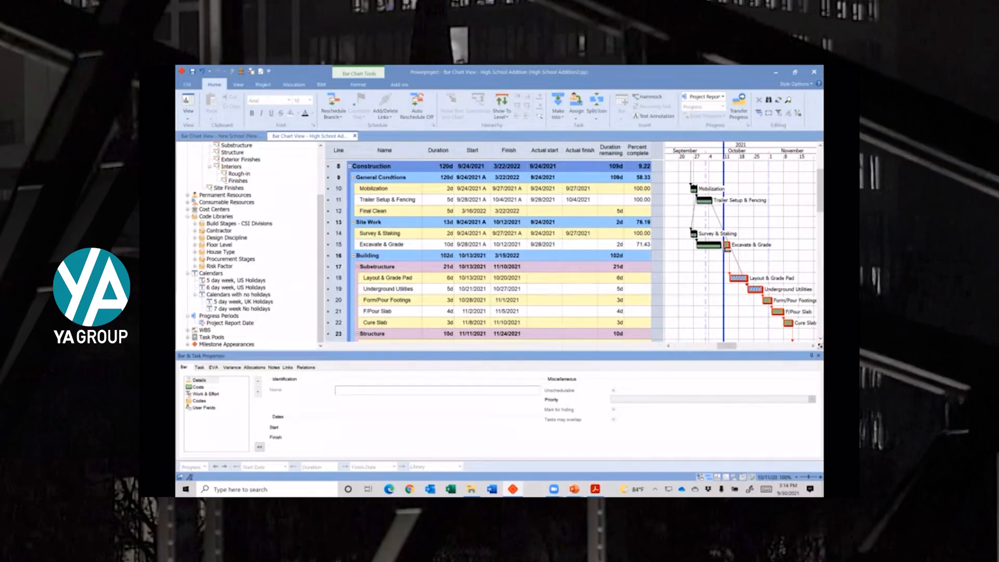
# Set the report date of the Project Report Date progress period to 10/25/2021.
pyautogui.scroll(-1, 489, 250)
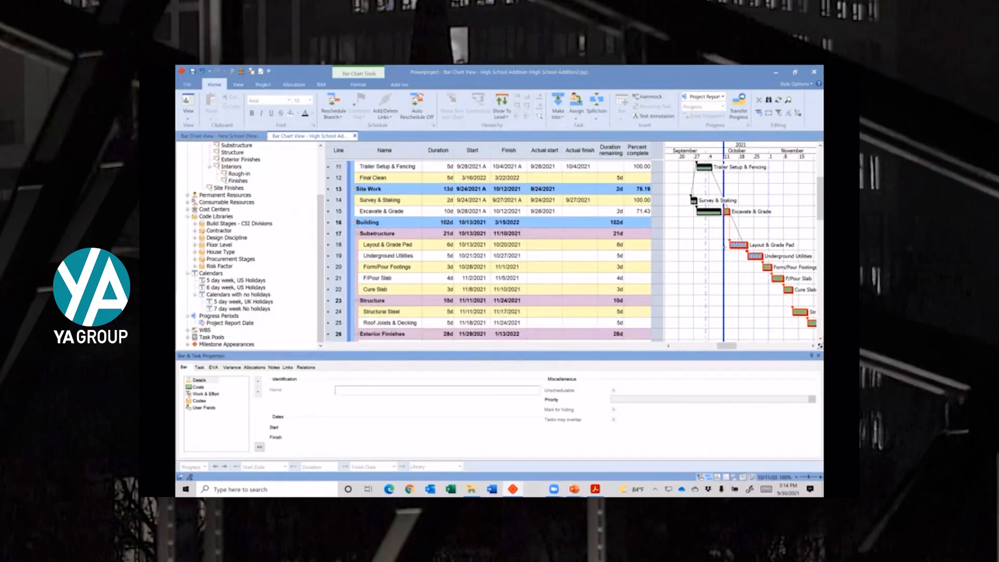
pyautogui.rightClick(218, 323)
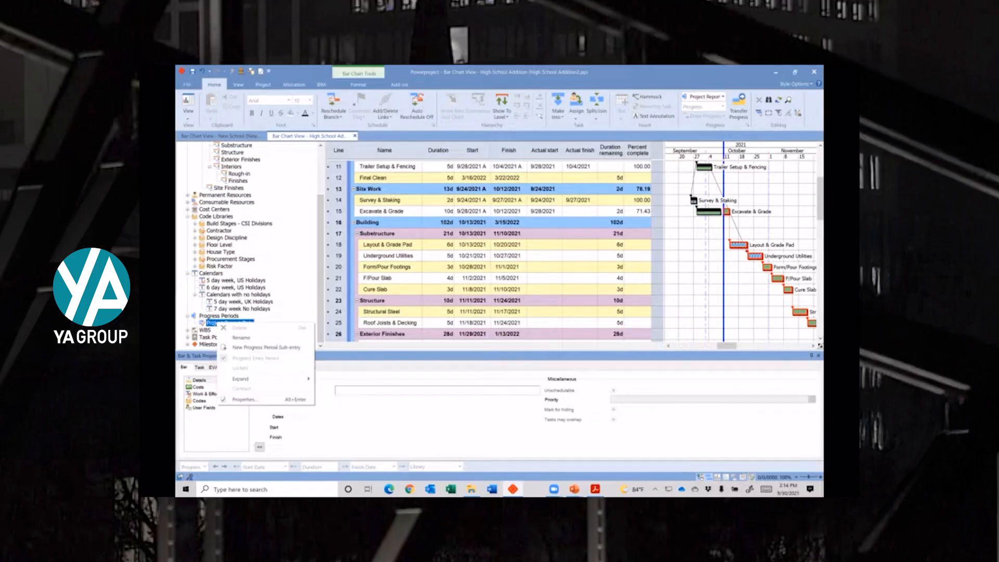
pyautogui.click(245, 400)
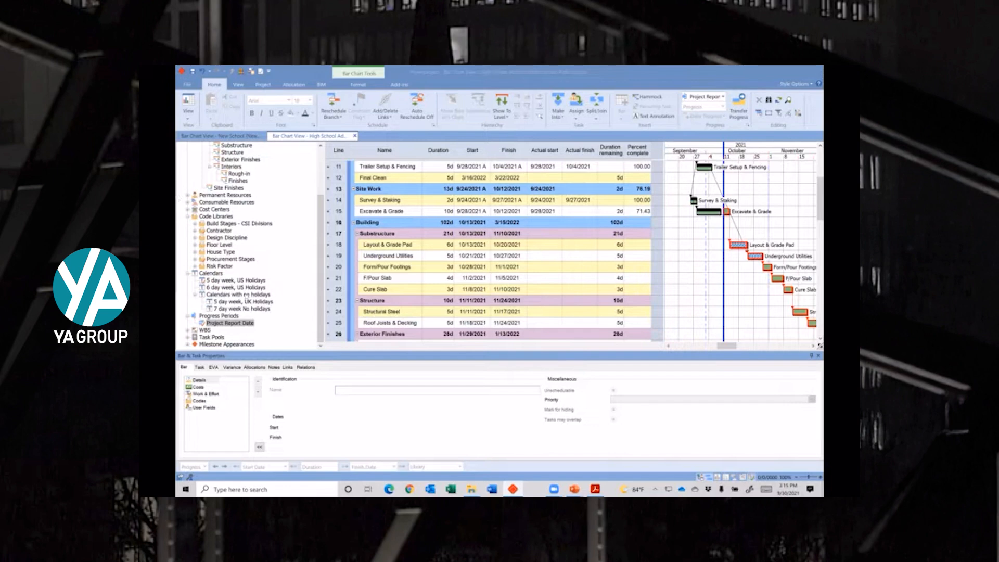
pyautogui.rightClick(230, 323)
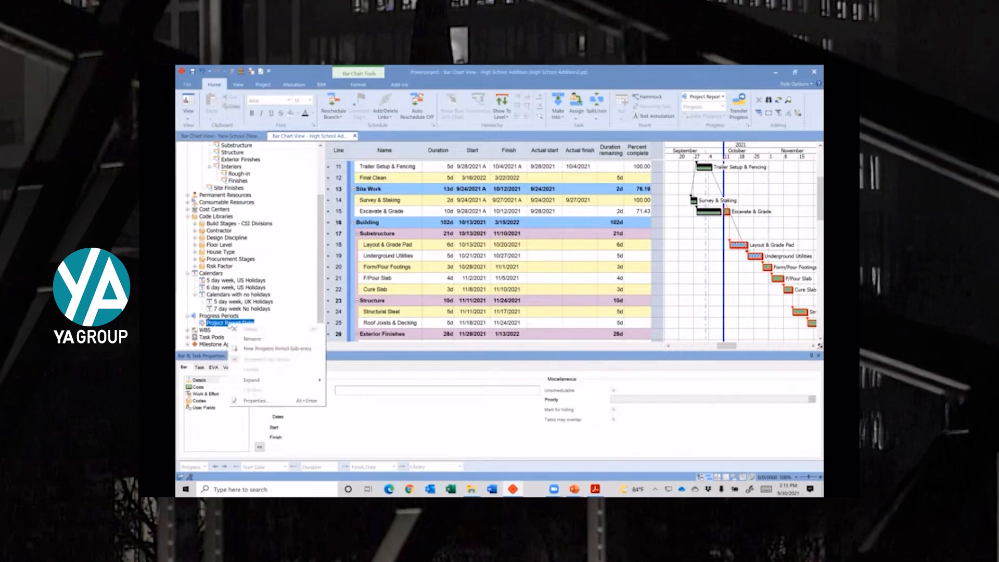
pyautogui.click(254, 400)
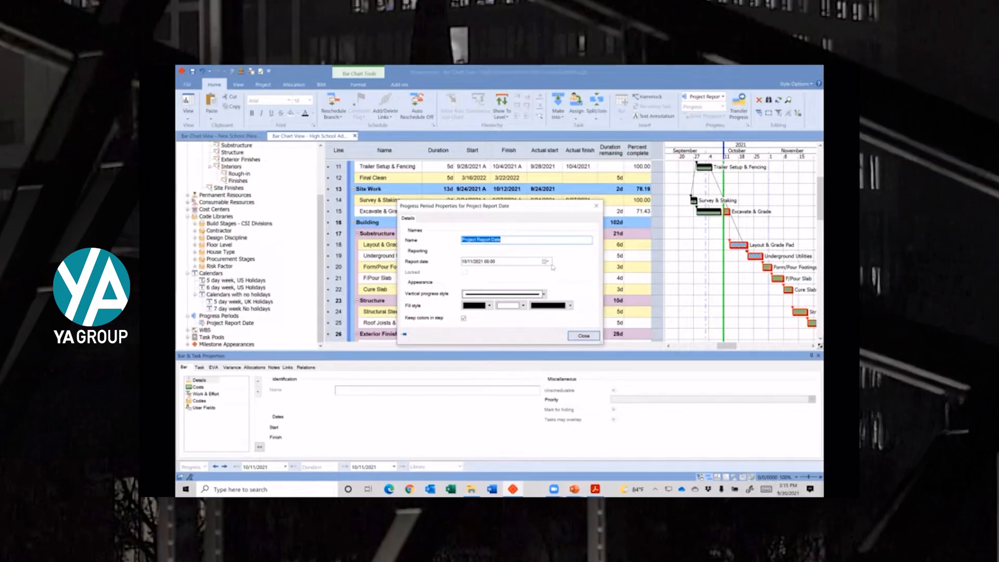
pyautogui.click(545, 262)
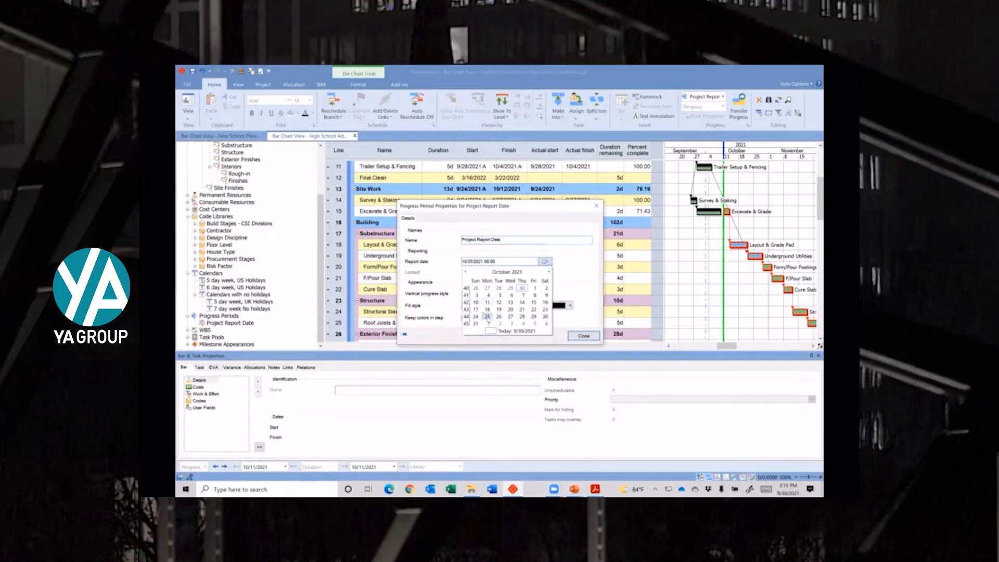
pyautogui.click(488, 316)
pyautogui.click(583, 335)
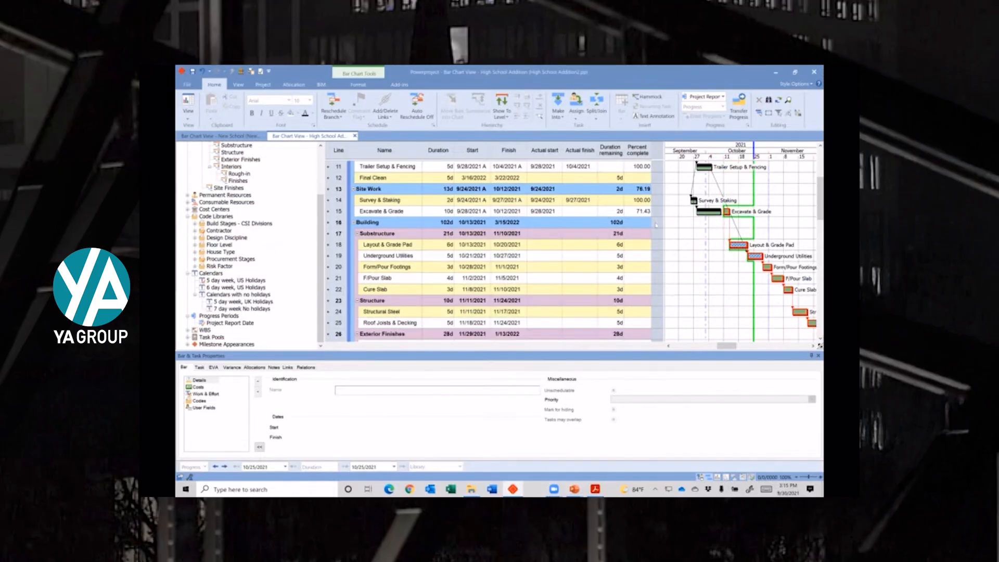
# Set the percent complete of the Excavate & Grade task to 100.
pyautogui.moveTo(771, 148); pyautogui.dragTo(753, 150)
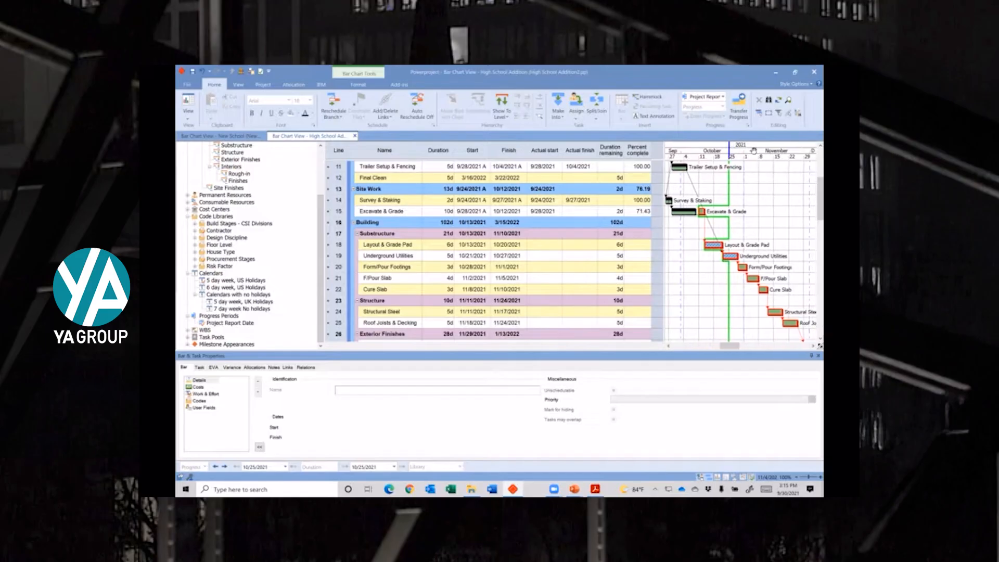
pyautogui.click(773, 199)
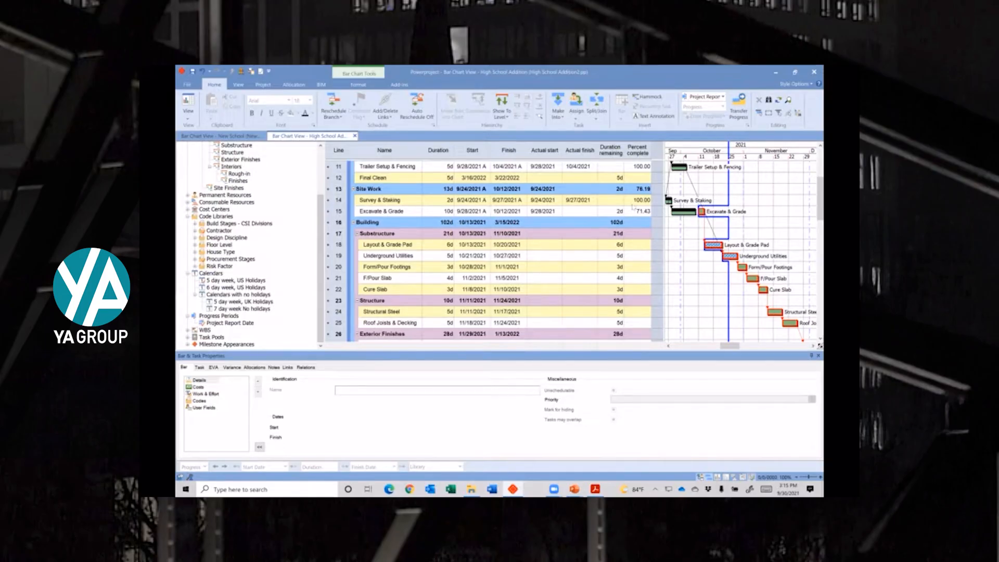
pyautogui.doubleClick(636, 211)
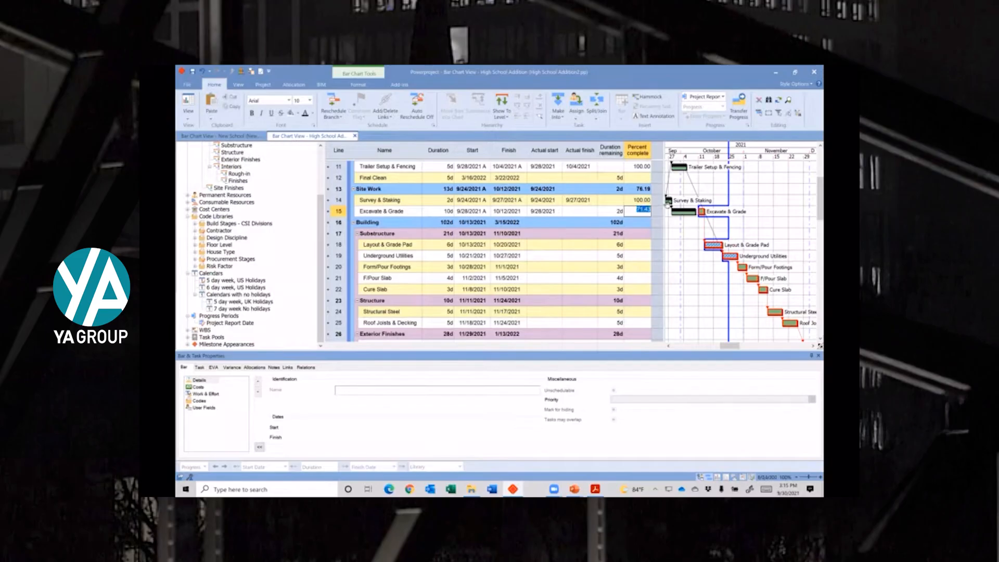
pyautogui.write('100')
pyautogui.press('Return')
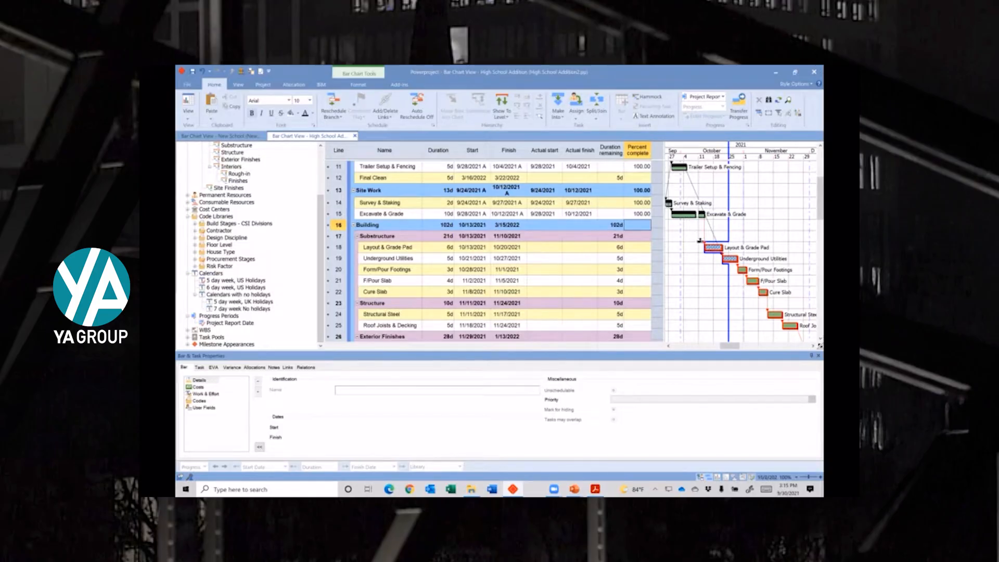
# Mark the Layout & Grade Pad task 100 percent complete and set its actual finish to 10/19/2021.
pyautogui.click(641, 248)
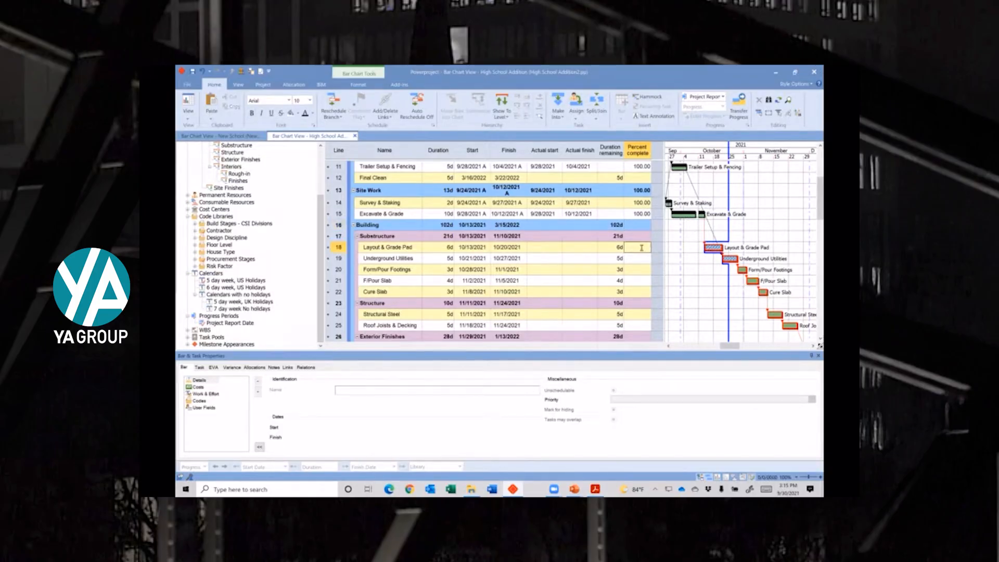
pyautogui.write('100')
pyautogui.press('Return')
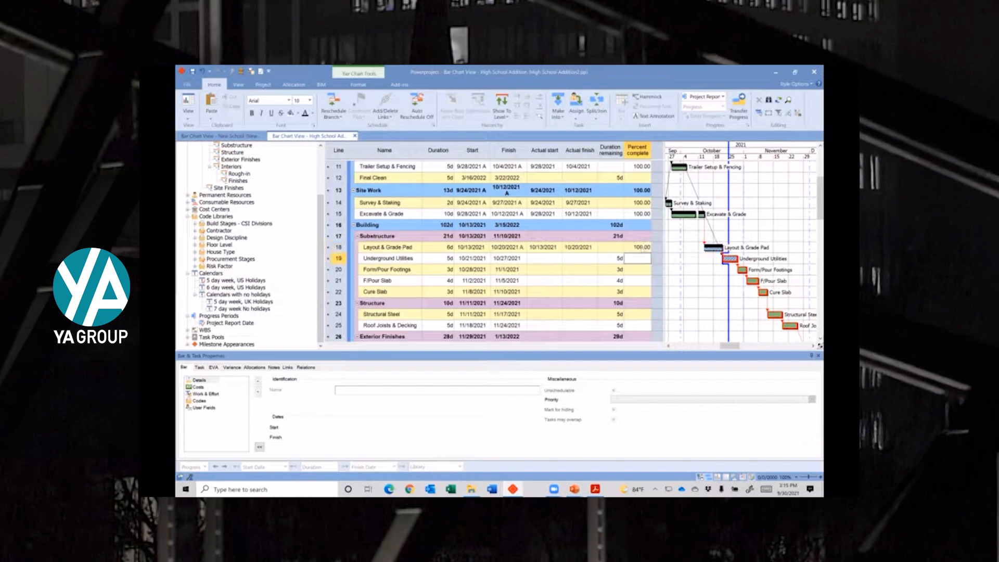
pyautogui.click(585, 248)
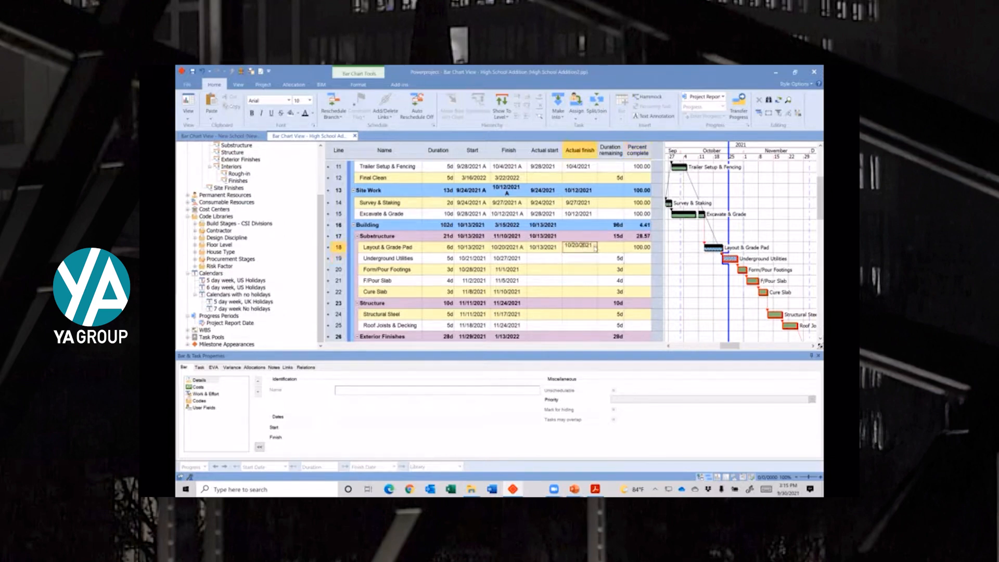
pyautogui.click(593, 247)
pyautogui.click(600, 297)
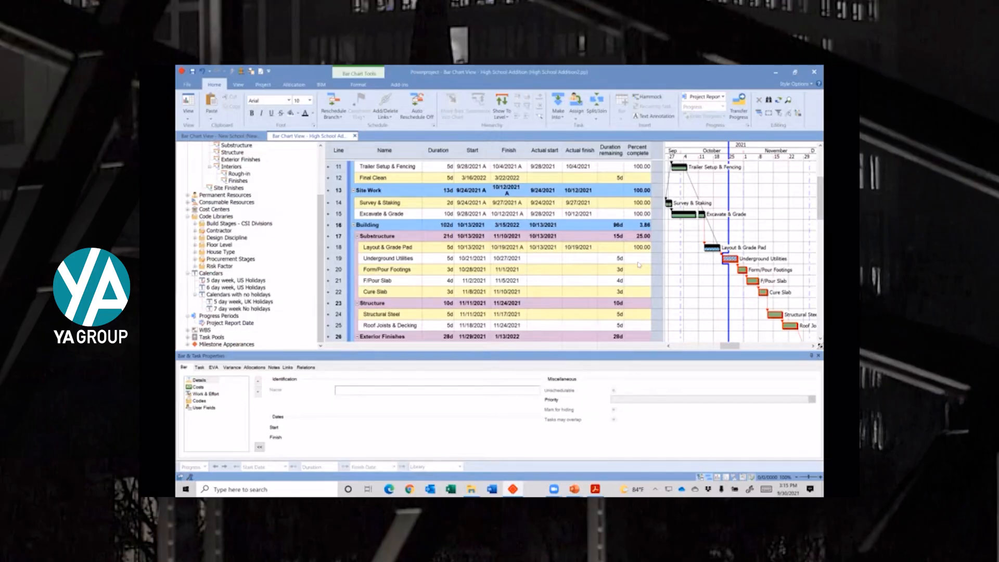
# Set the actual start of the Underground Utilities task to 9/21/2021.
pyautogui.click(543, 258)
pyautogui.click(559, 258)
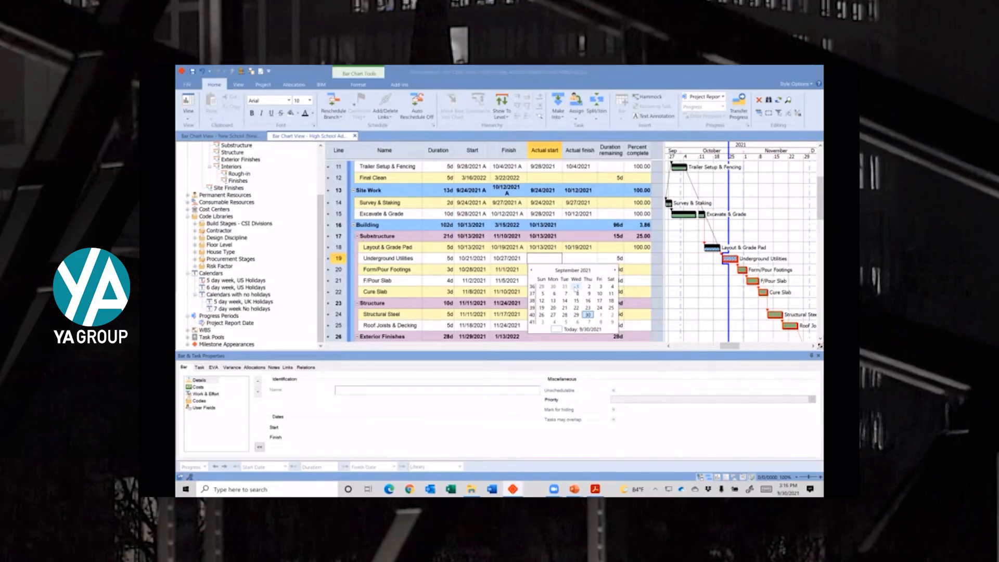
pyautogui.click(565, 308)
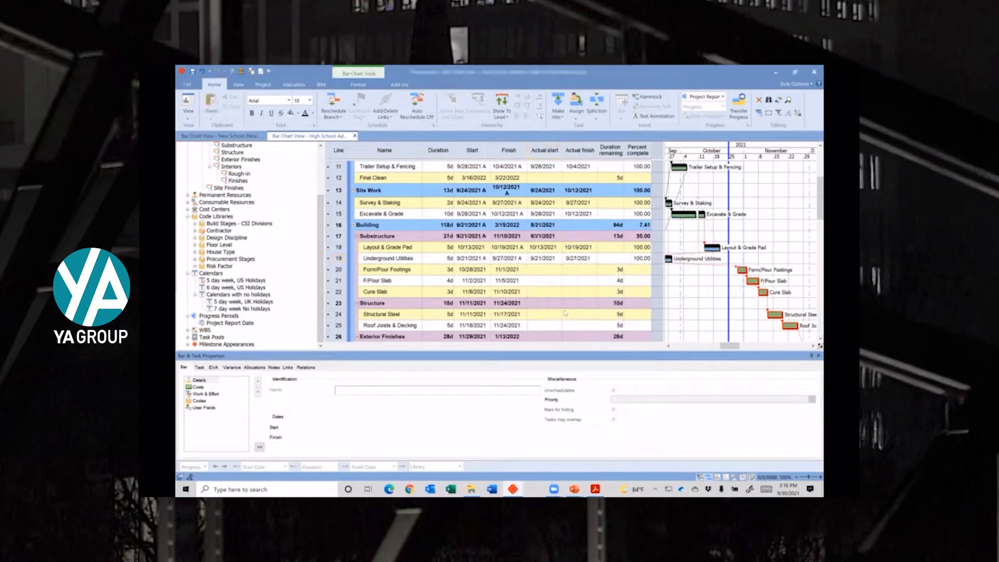
# Set the Underground Utilities task's actual start to 10/21/2021 and its remaining duration to 3 days.
pyautogui.click(551, 259)
pyautogui.click(560, 258)
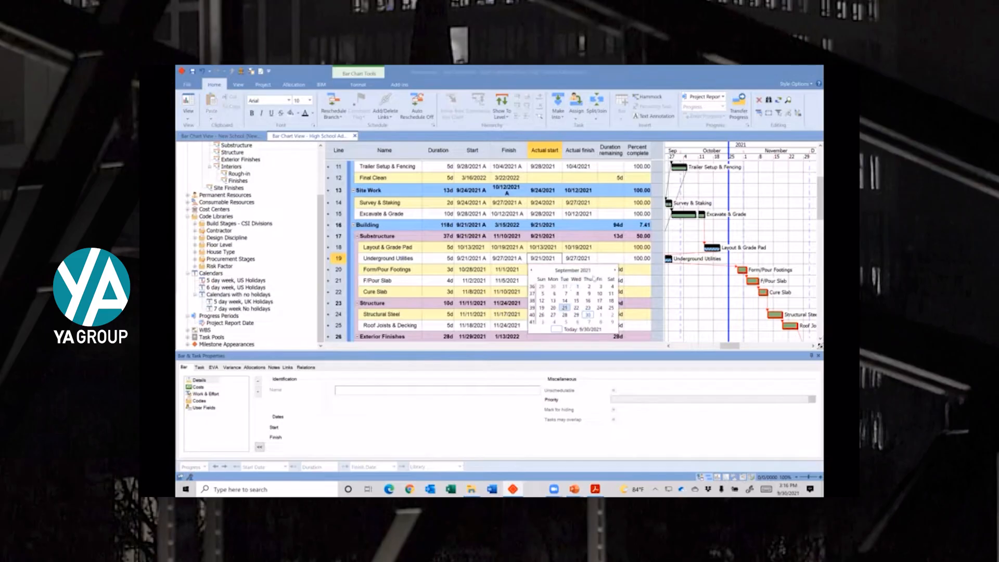
pyautogui.click(615, 271)
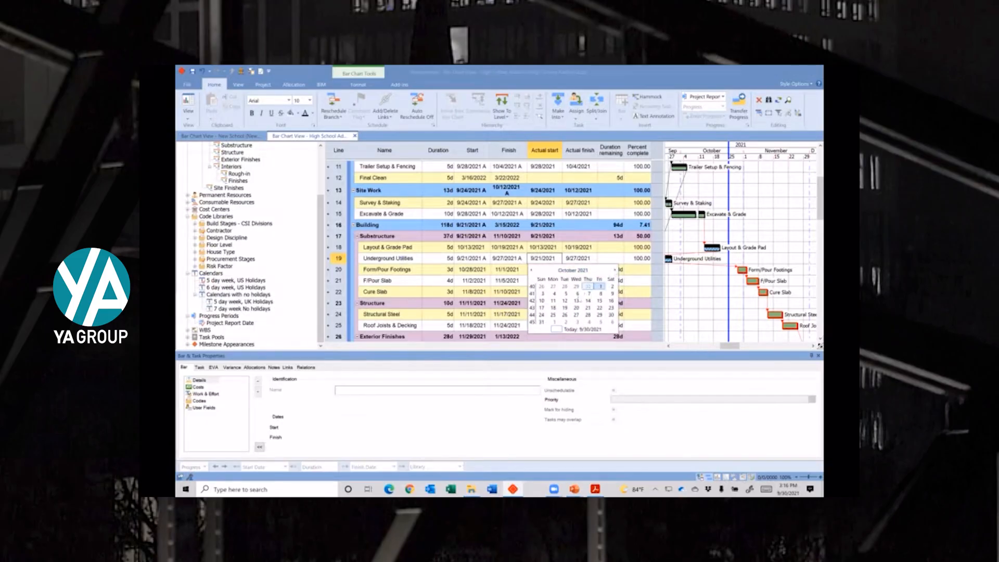
pyautogui.click(587, 312)
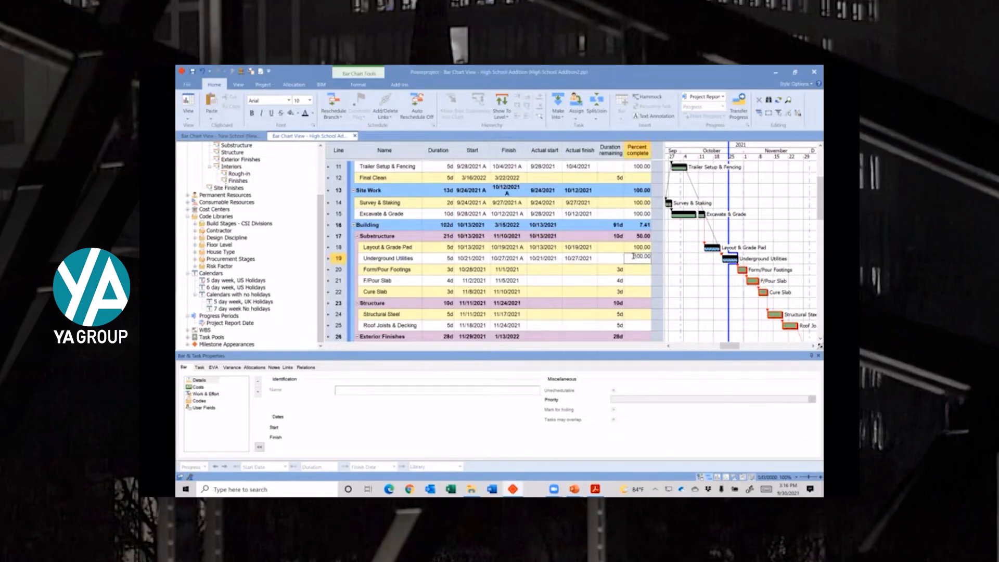
pyautogui.click(616, 258)
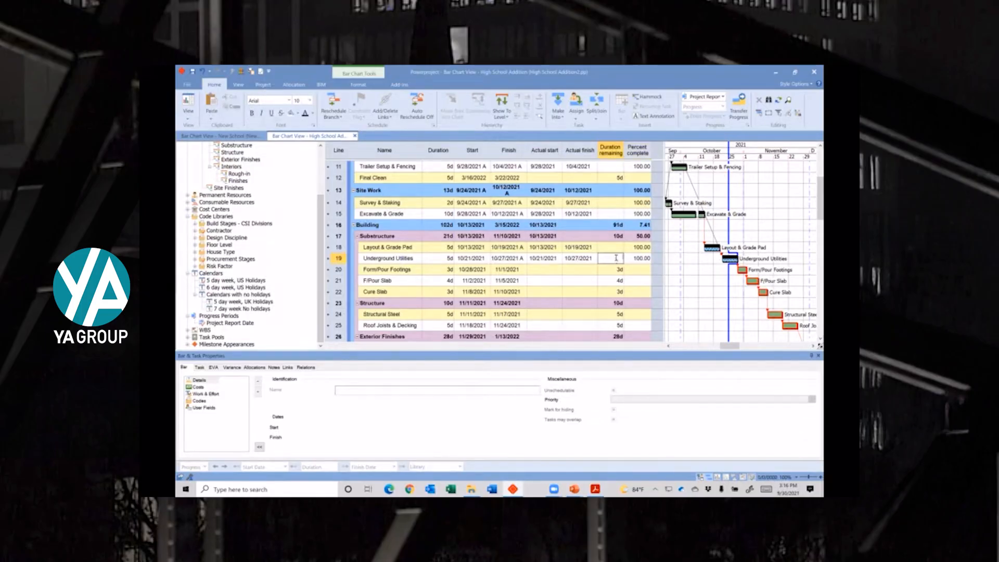
pyautogui.write('3')
pyautogui.press('Return')
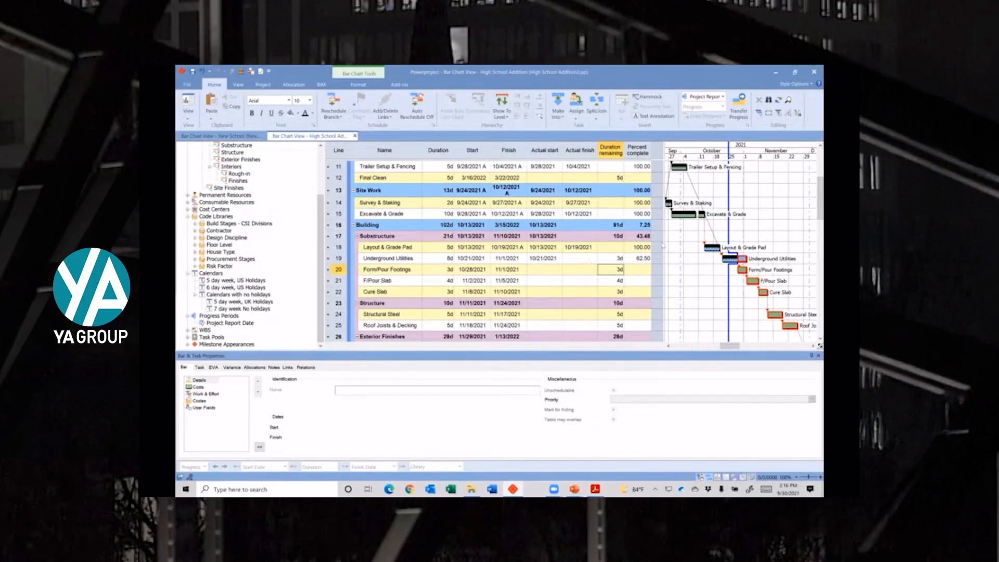
# Turn on automatic rescheduling of the whole project and set the actual start of Underground Utilities back to 10/21/2021.
pyautogui.press('F9')
pyautogui.press('Return')
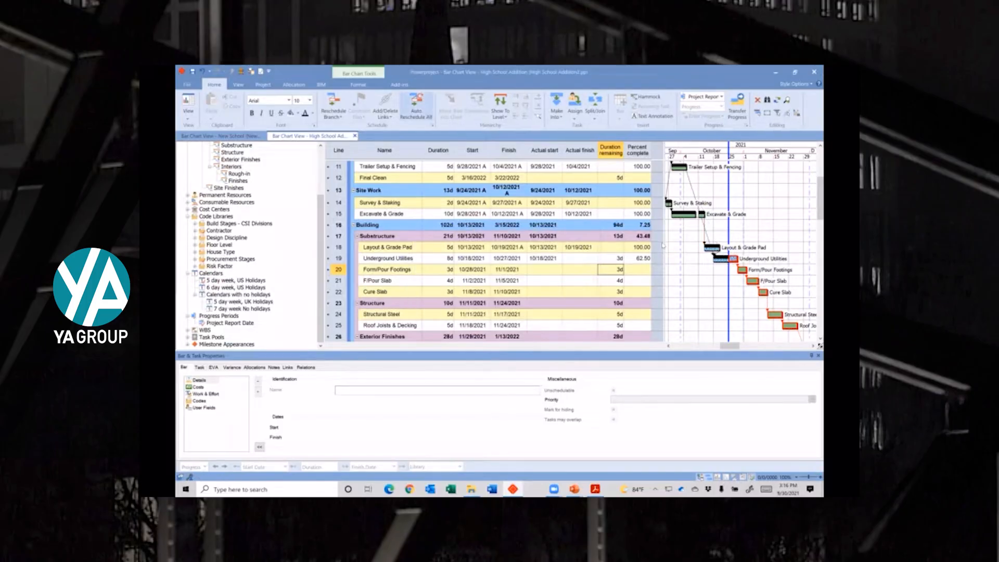
pyautogui.click(555, 261)
pyautogui.click(560, 258)
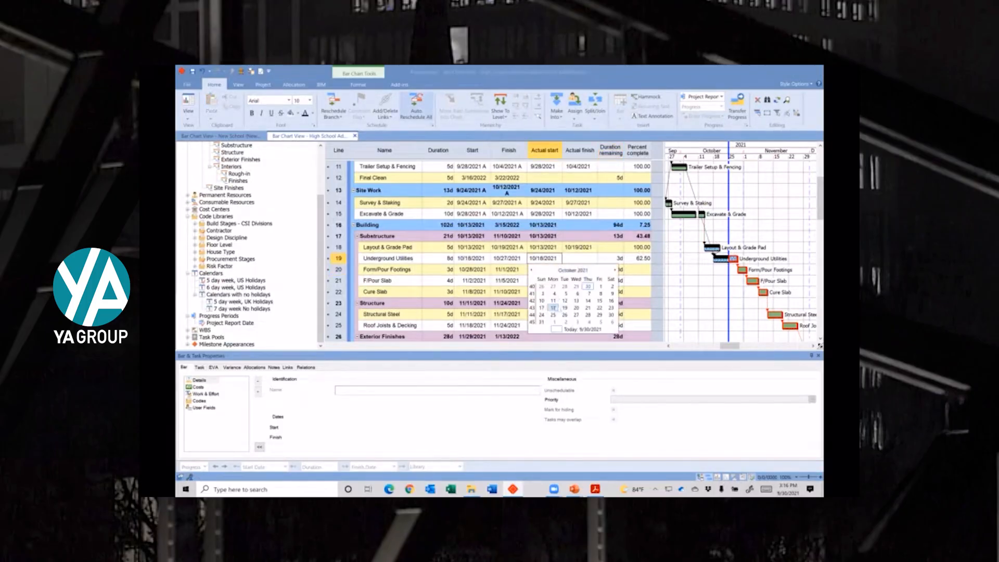
pyautogui.click(587, 308)
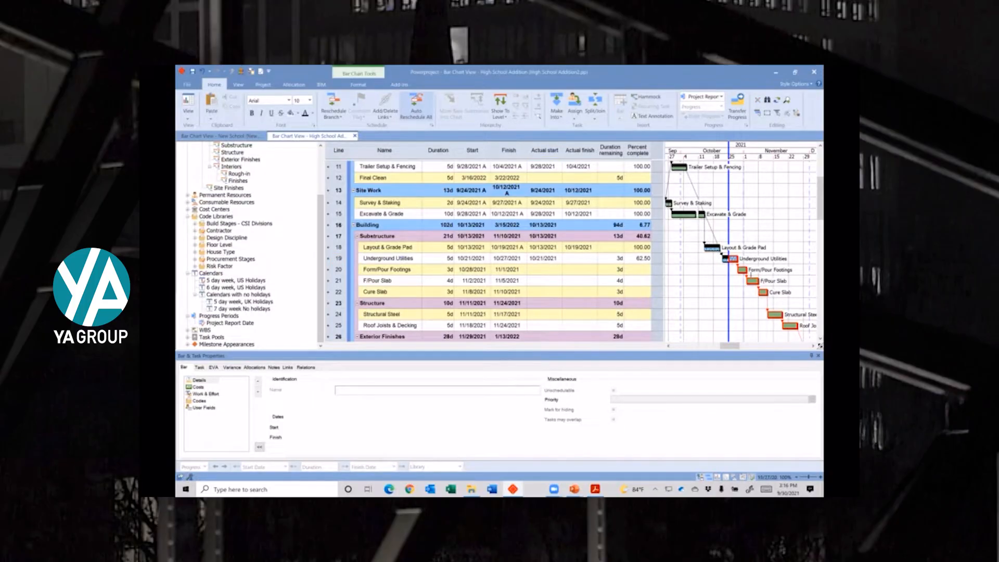
# Set the remaining duration of the Underground Utilities task to 2 days.
pyautogui.scroll(-1, 754, 260)
pyautogui.scroll(-3, 753, 260)
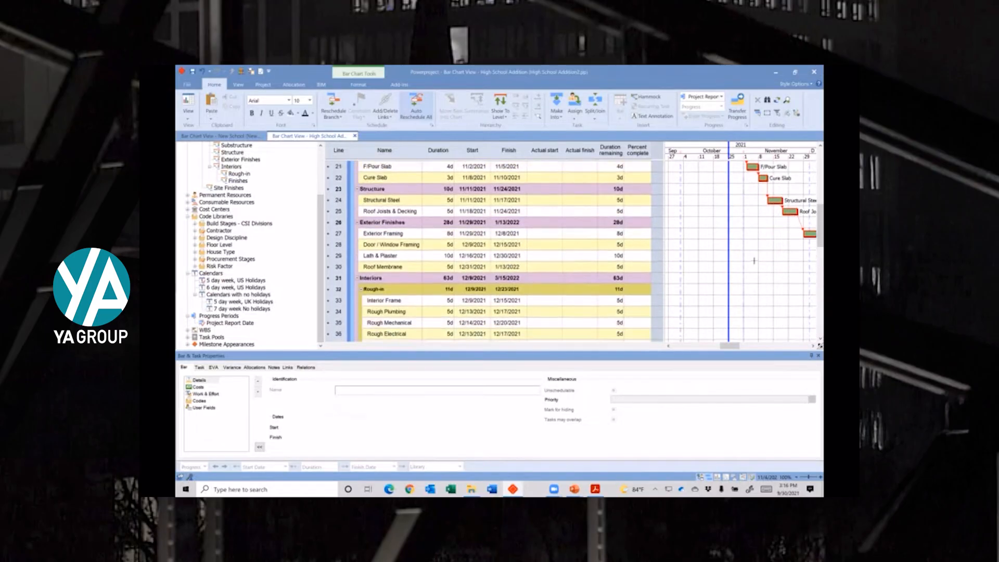
pyautogui.scroll(3, 754, 260)
pyautogui.scroll(1, 753, 261)
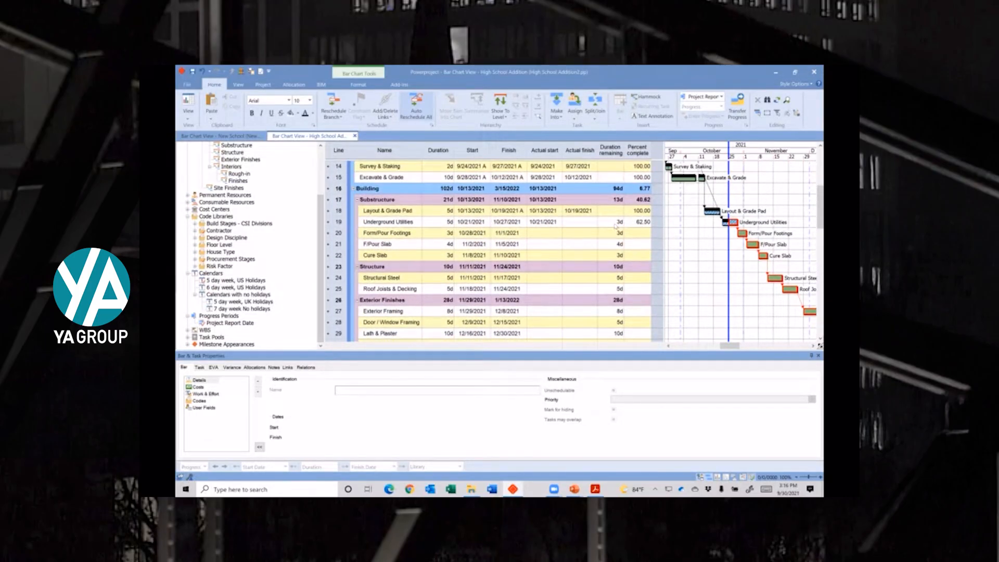
pyautogui.click(618, 221)
pyautogui.write('2')
pyautogui.press('Return')
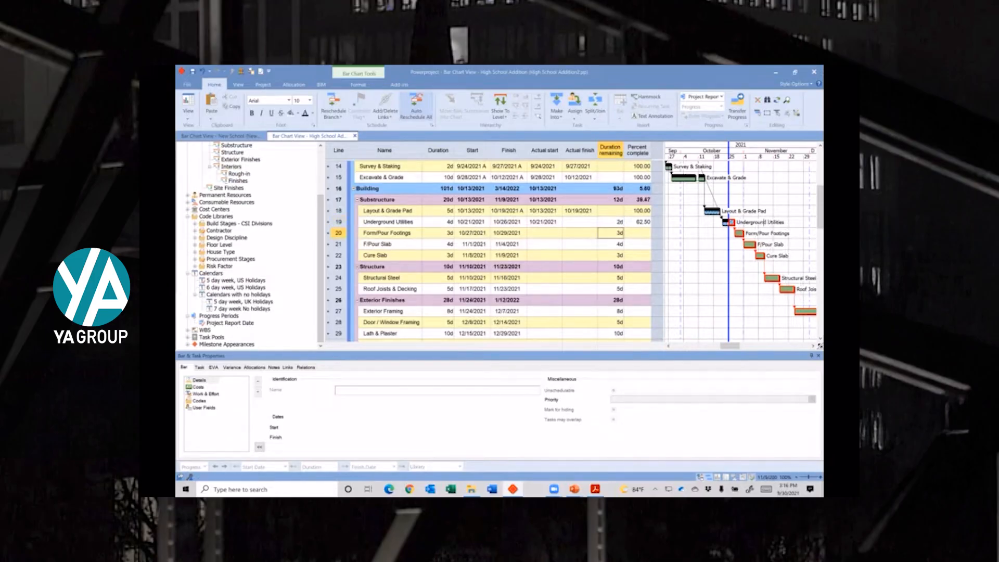
# Shorten the first part of the split Excavate & Grade bar so the task is 7 days long.
pyautogui.scroll(-5, 782, 247)
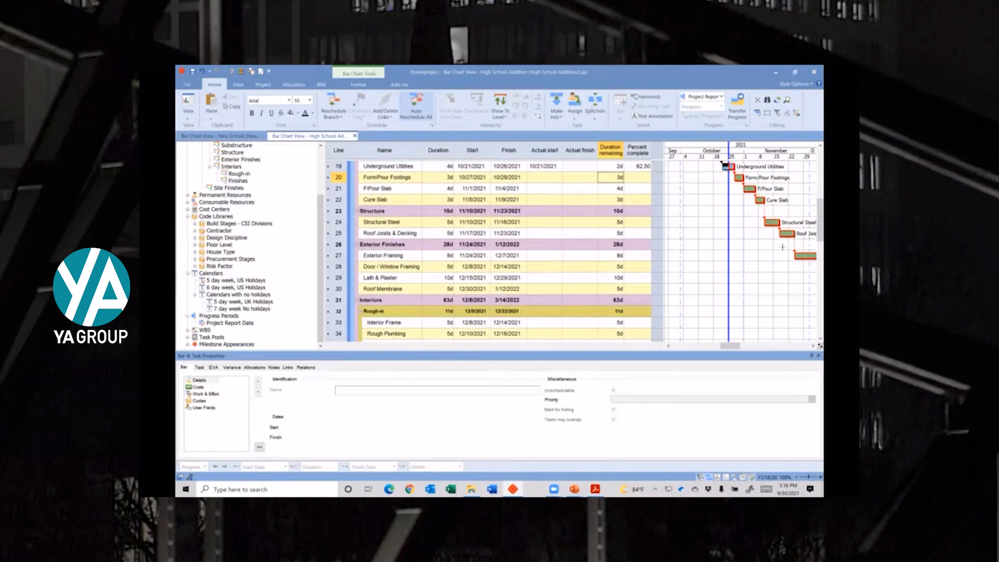
pyautogui.scroll(10, 782, 246)
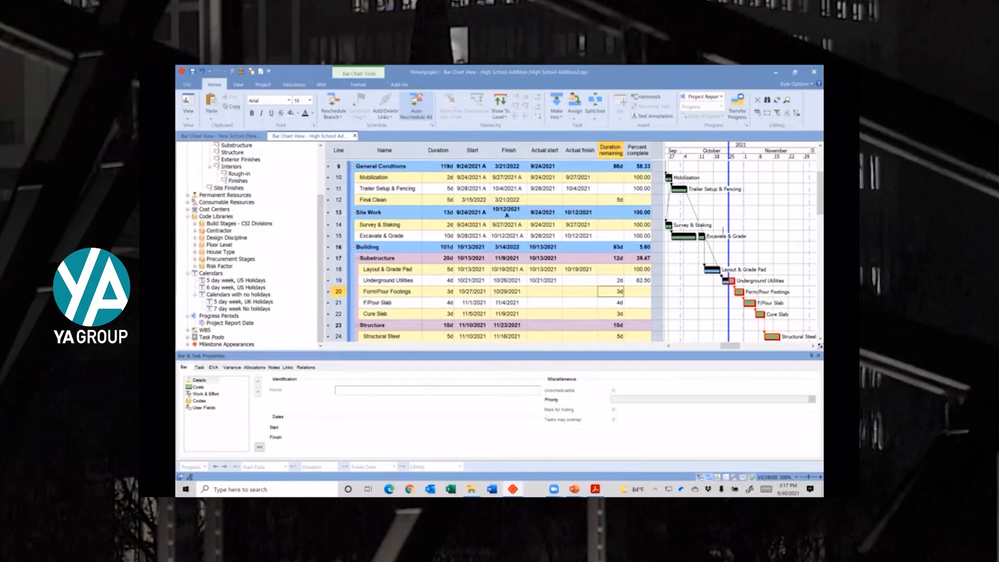
pyautogui.click(447, 235)
pyautogui.click(447, 234)
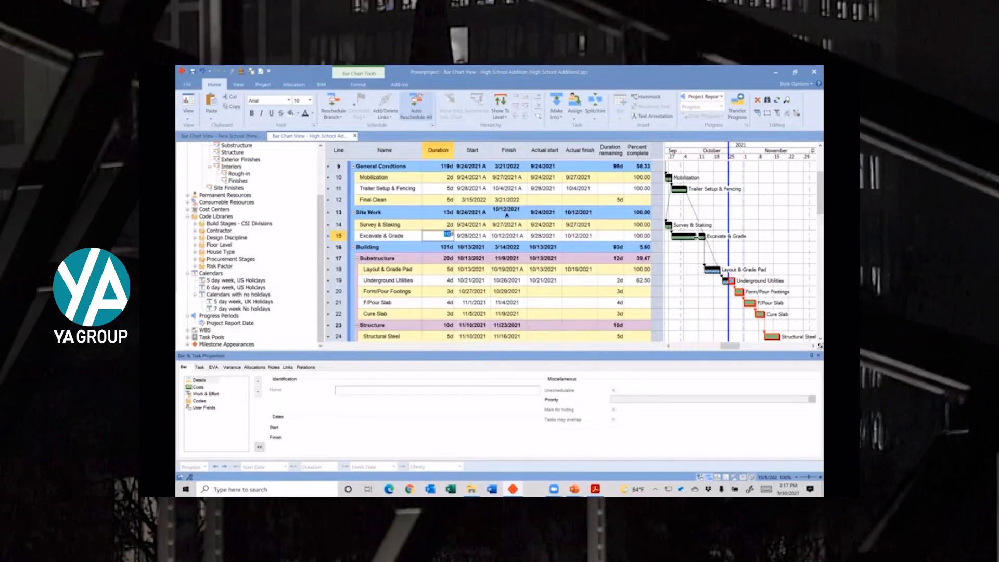
pyautogui.moveTo(696, 236); pyautogui.dragTo(686, 239)
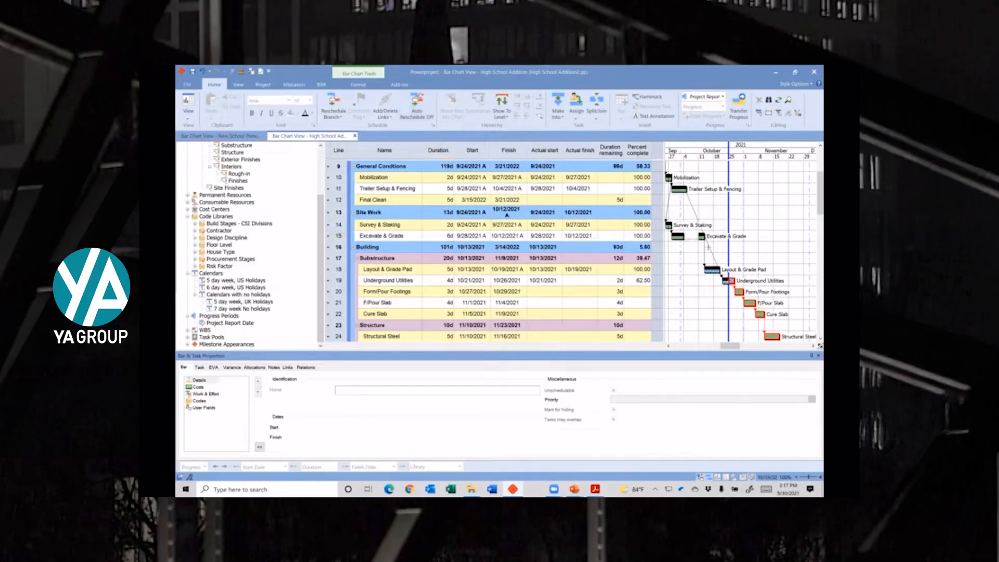
pyautogui.moveTo(684, 236); pyautogui.dragTo(687, 237)
# Draw a second 3-day task from 11/3/2021 on Form/Pour Footings and a 6-day task from 10/25/2021 on a new bar inserted above it.
pyautogui.moveTo(747, 292); pyautogui.dragTo(761, 292)
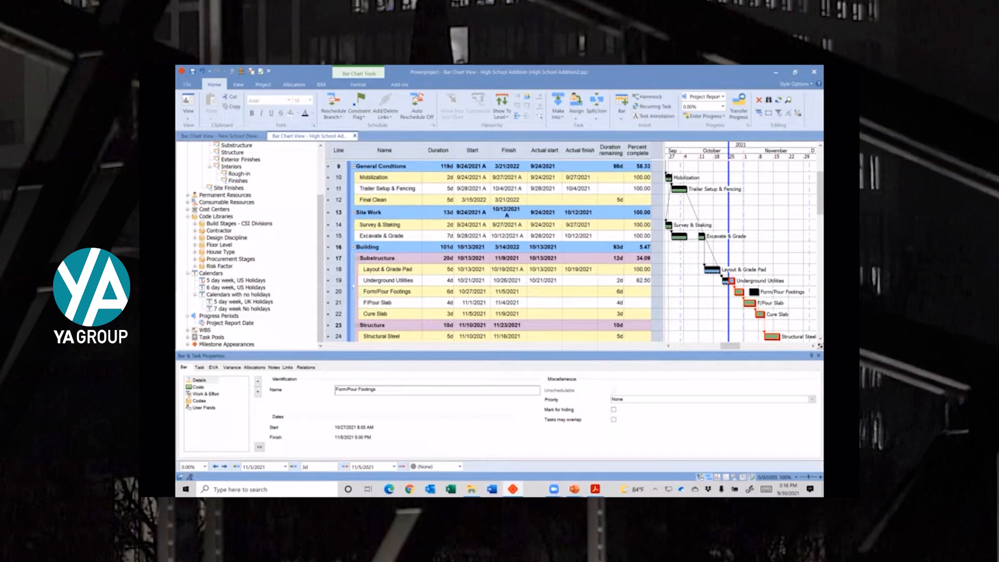
pyautogui.rightClick(343, 291)
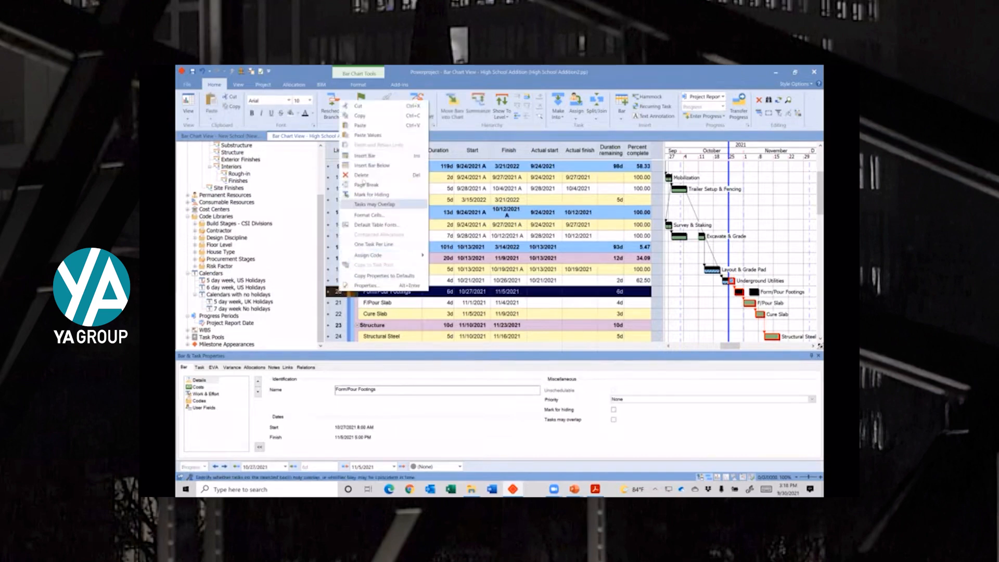
pyautogui.click(365, 156)
pyautogui.moveTo(729, 290); pyautogui.dragTo(752, 303)
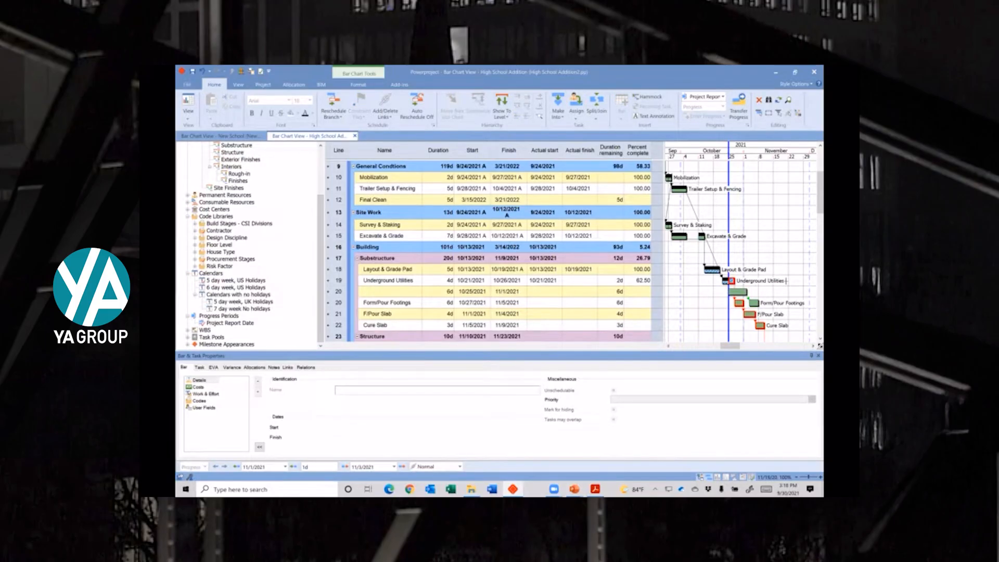
# Expand the Form/Pour Footings bar to show its two tasks on separate lines, and collapse it again.
pyautogui.click(328, 303)
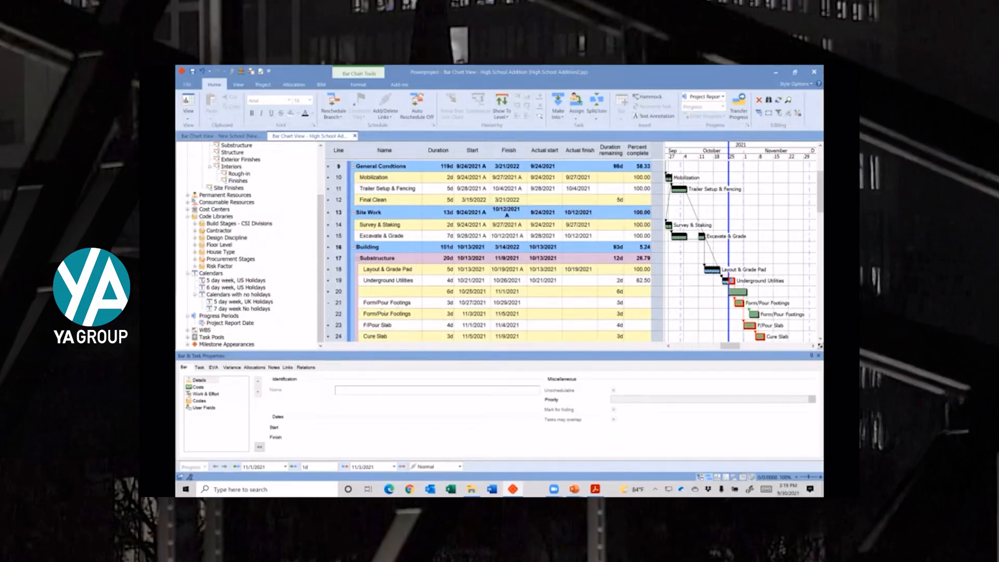
pyautogui.click(328, 303)
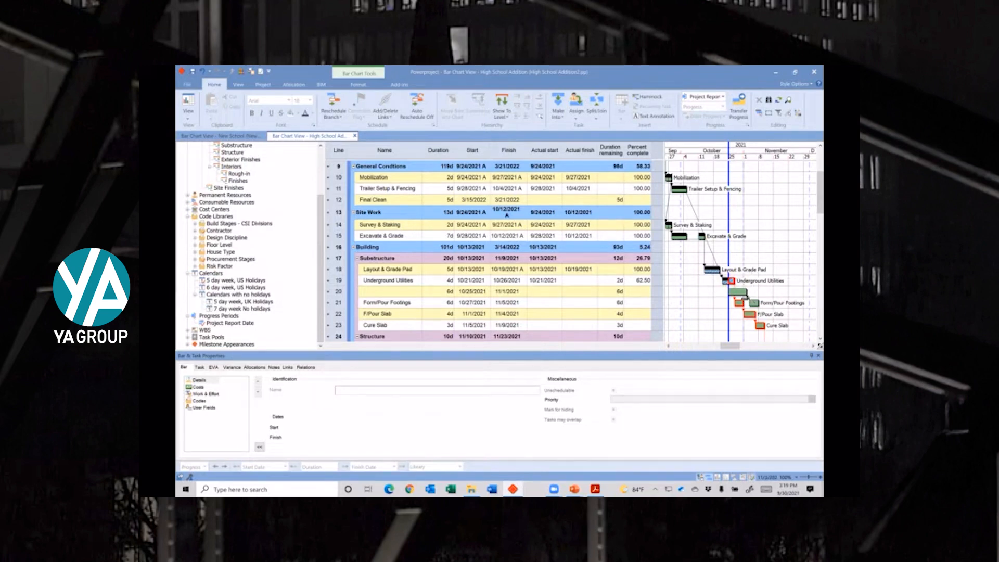
pyautogui.click(746, 300)
pyautogui.click(795, 267)
# Delete the second Form/Pour Footings task, the task on the unnamed bar, and the empty bar itself.
pyautogui.click(754, 304)
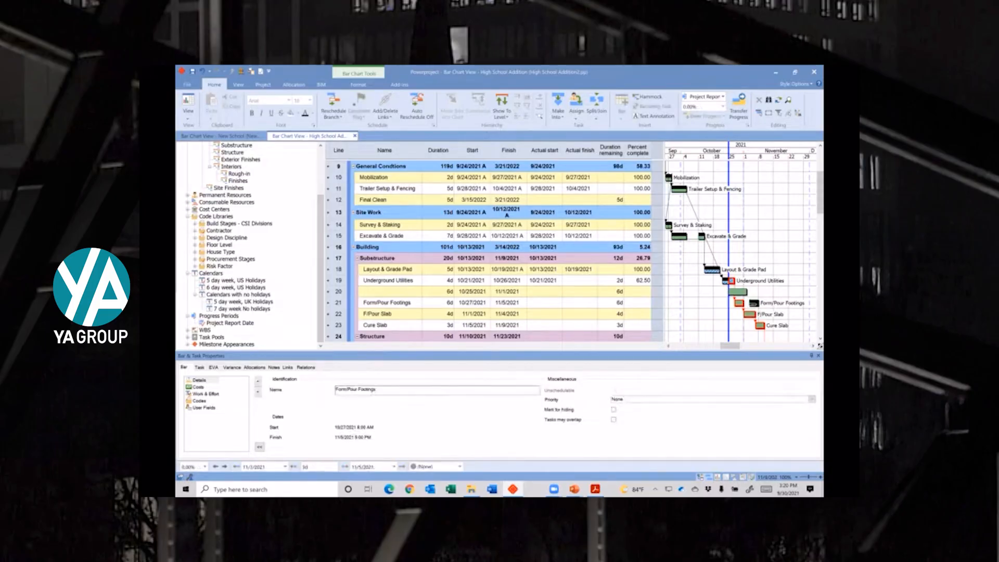
pyautogui.press('Delete')
pyautogui.click(739, 291)
pyautogui.press('Delete')
pyautogui.click(334, 291)
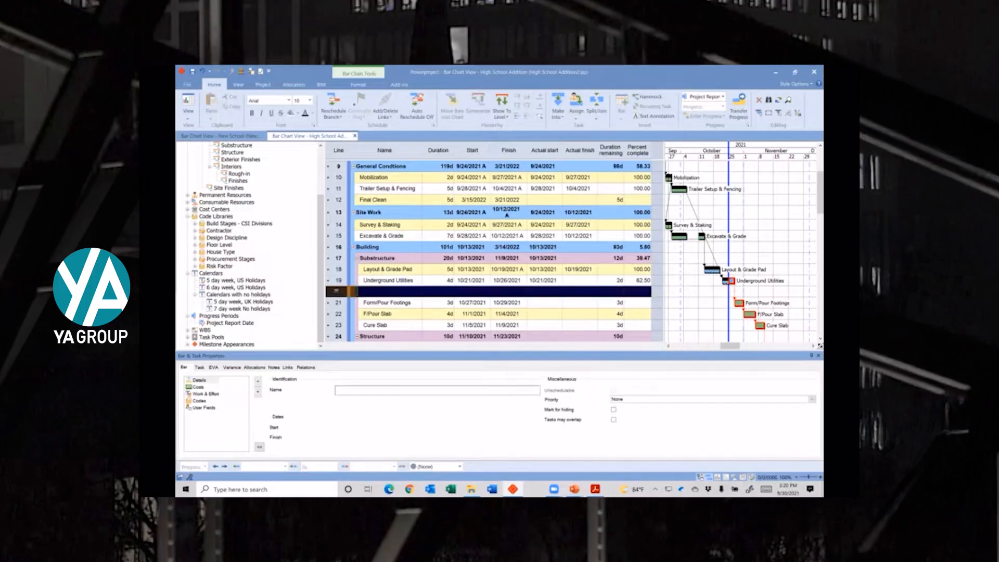
pyautogui.rightClick(335, 292)
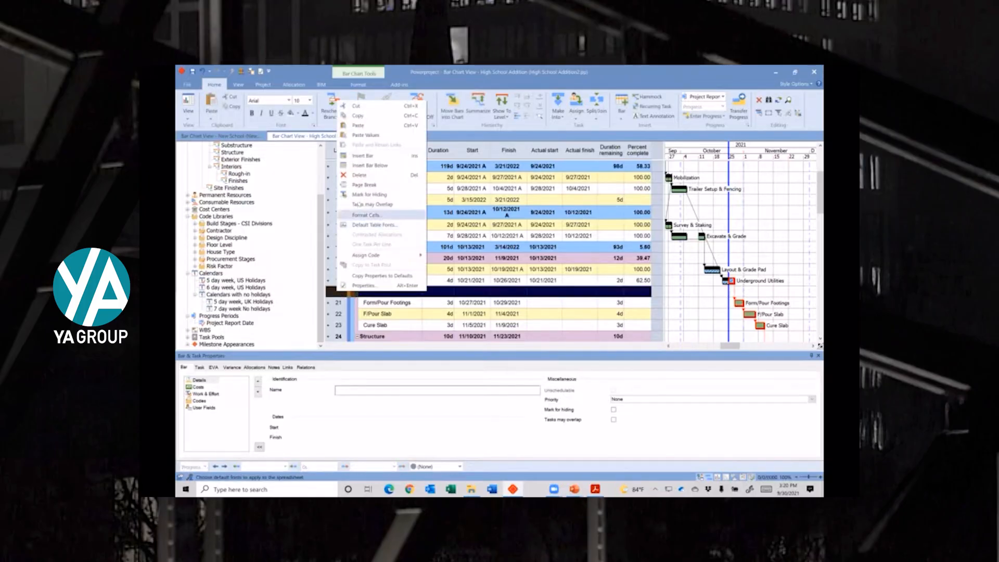
pyautogui.click(359, 175)
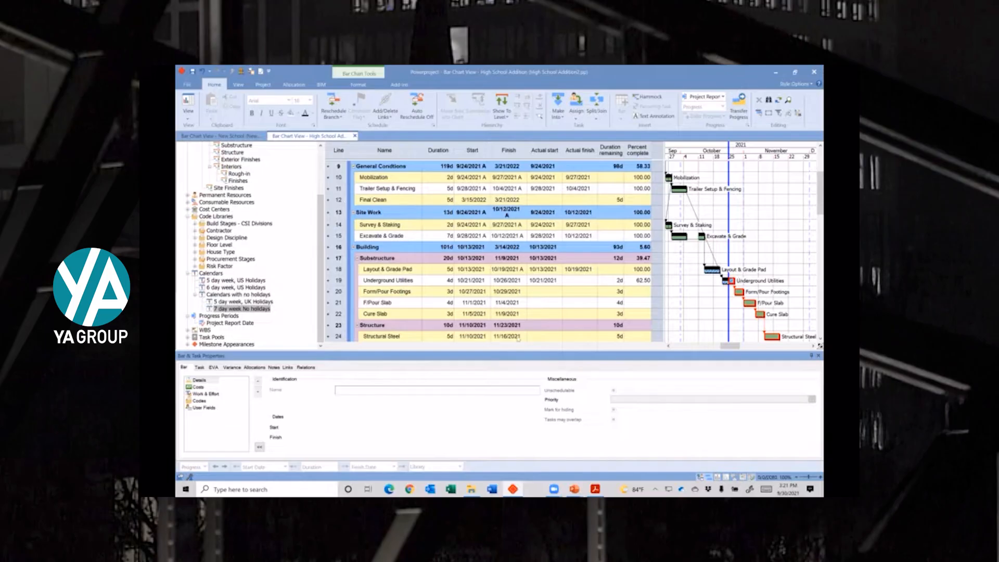
# Insert a new bar above Form/Pour Footings and name it "Utility Conflict - Relocate Waterline (DELAY)".
pyautogui.click(337, 291)
pyautogui.rightClick(338, 292)
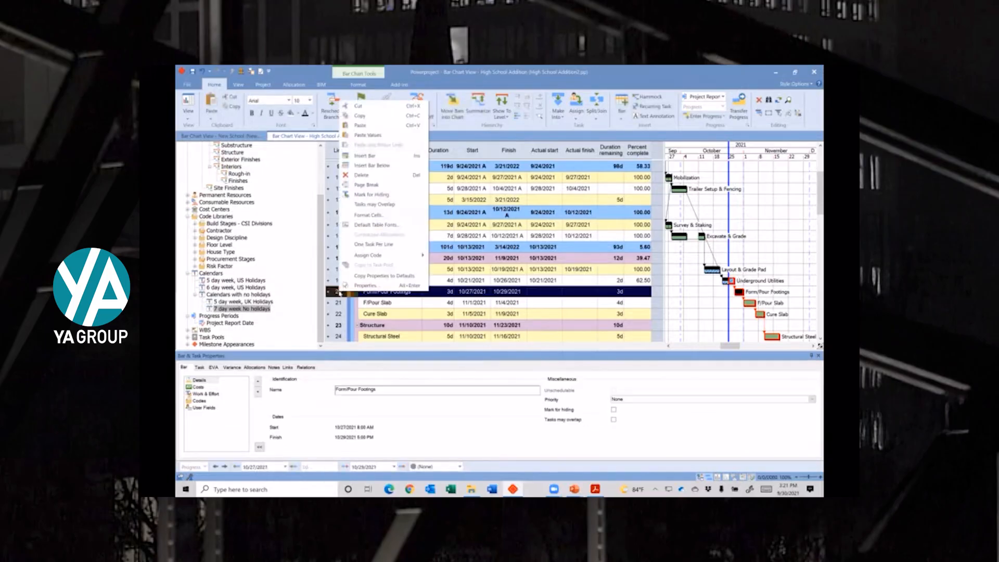
pyautogui.click(364, 155)
pyautogui.click(384, 292)
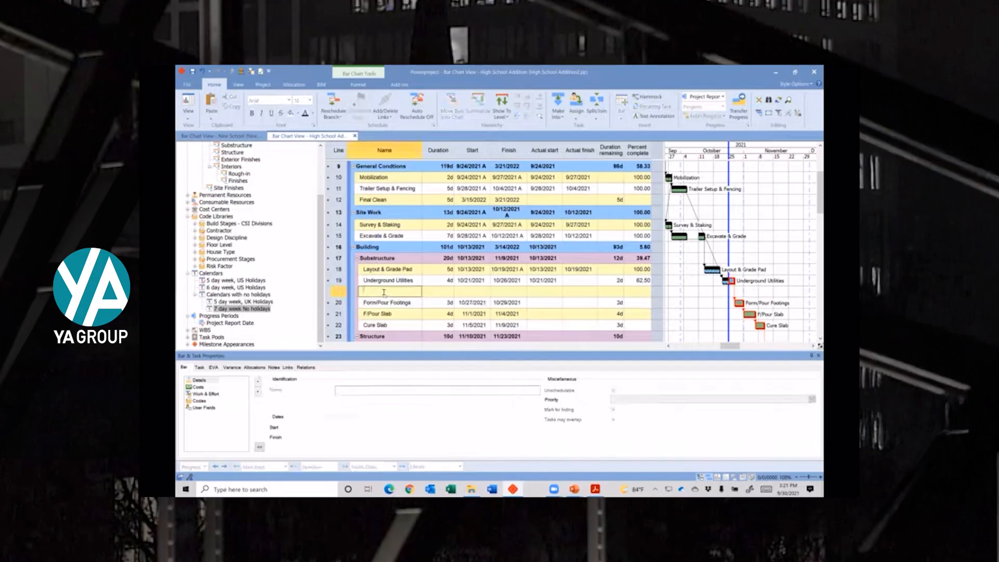
pyautogui.write('Ut')
pyautogui.write('ility Cen')
pyautogui.write('lic')
pyautogui.write('t - Relocat')
pyautogui.write('e W')
pyautogui.write('aterline (D')
pyautogui.write('EAL')
pyautogui.write('Y')
pyautogui.press('BackSpace')
pyautogui.press('BackSpace')
pyautogui.press('BackSpace')
pyautogui.press('BackSpace')
pyautogui.write('ELA')
pyautogui.write('Y)')
# Set the Utility Conflict bar's duration to 5 days and turn on automatic rescheduling of the whole project.
pyautogui.click(434, 293)
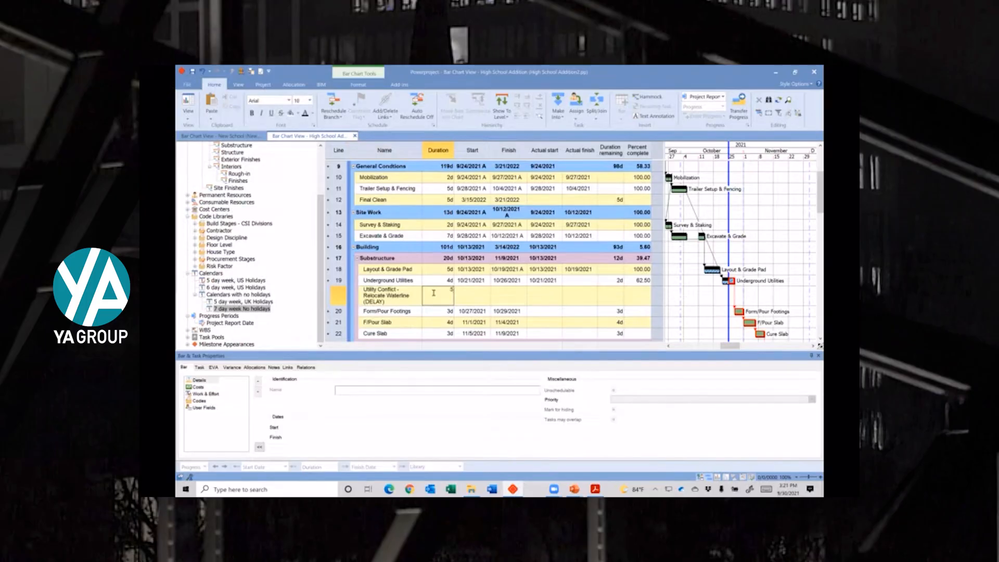
pyautogui.press('Return')
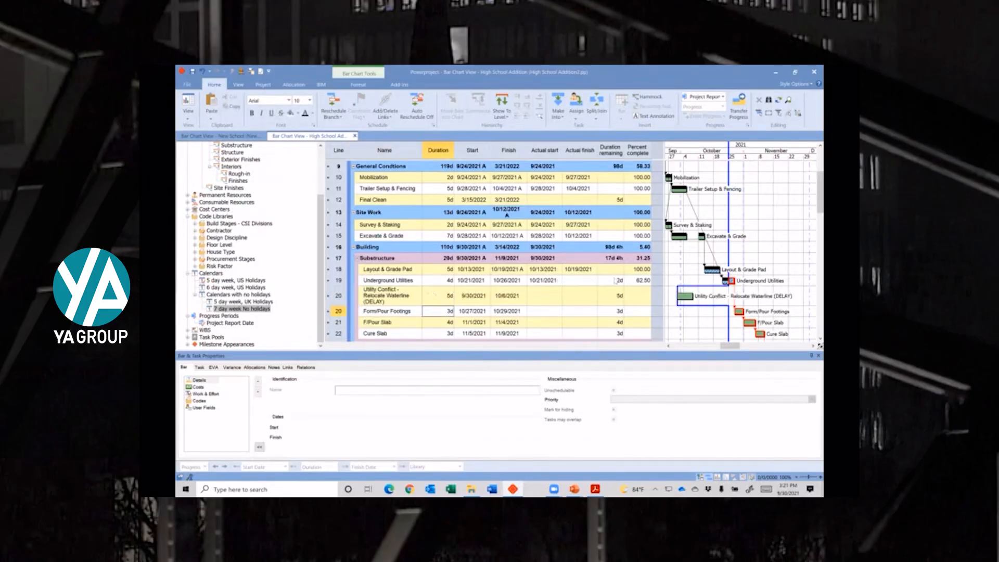
pyautogui.click(419, 104)
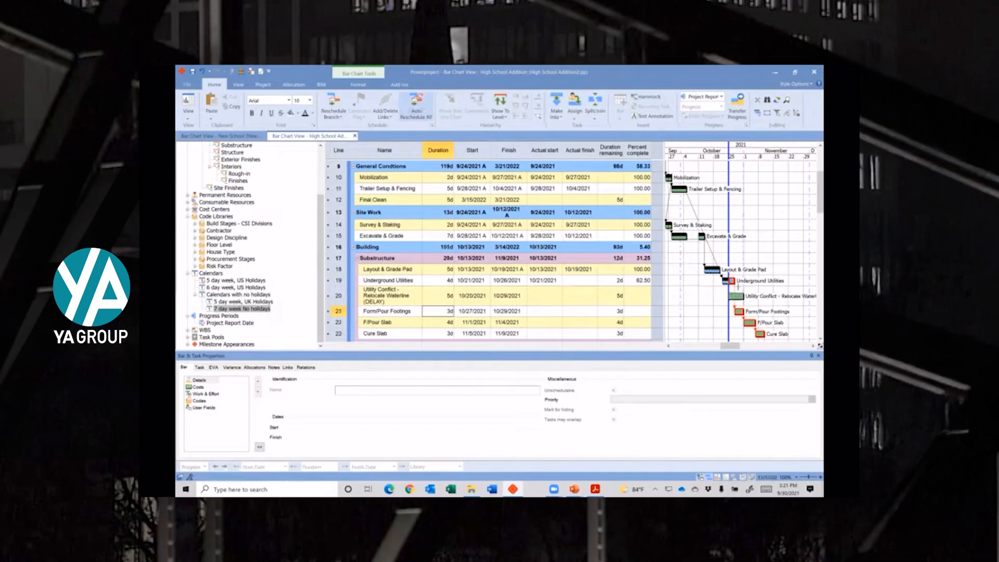
# Link Underground Utilities to the Utility Conflict task, and the Utility Conflict task to Form/Pour Footings.
pyautogui.moveTo(731, 281); pyautogui.dragTo(727, 296)
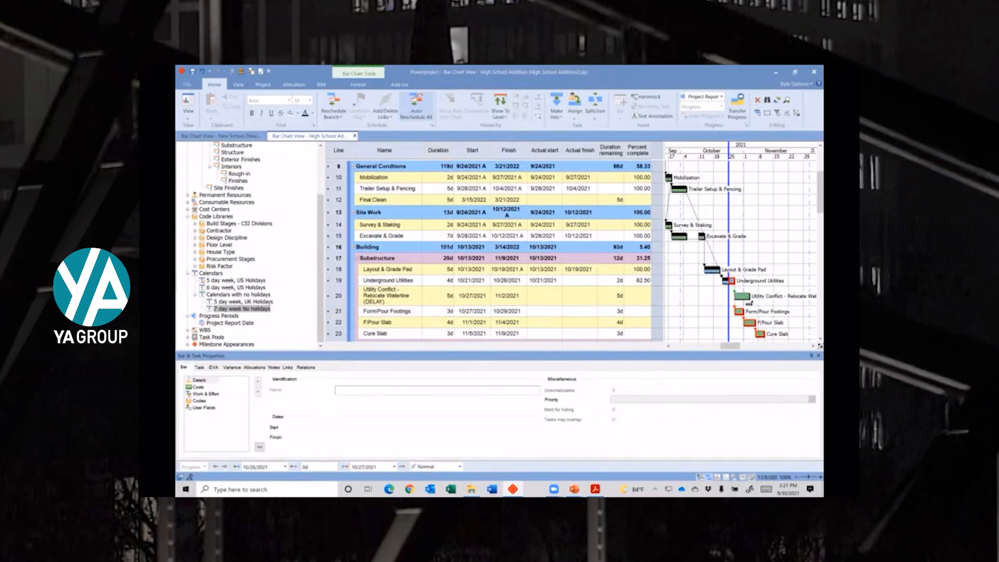
pyautogui.moveTo(748, 300); pyautogui.dragTo(736, 312)
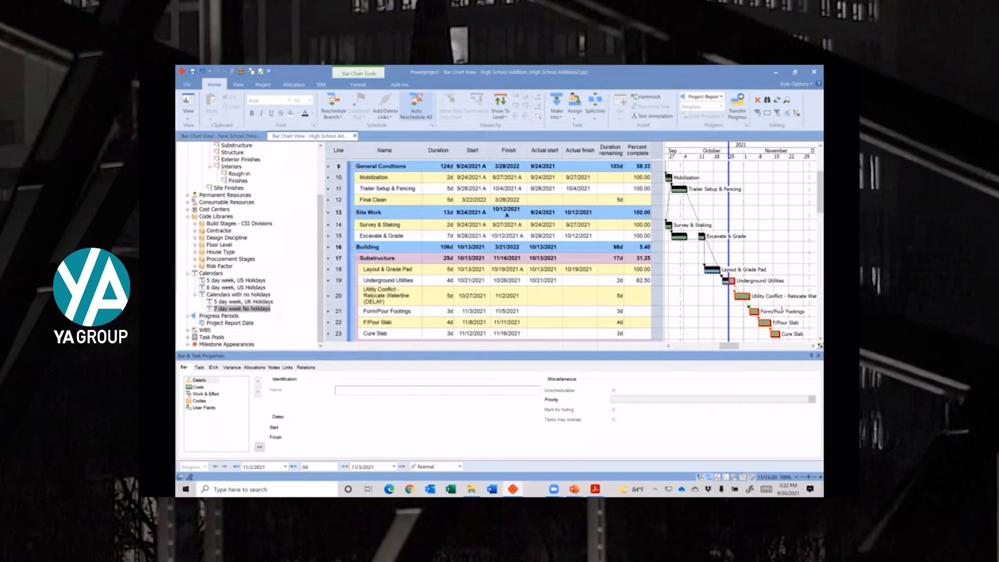
# Stretch the Utility Conflict task to 6 days and the Form/Pour Footings task to 4 days on the bar chart.
pyautogui.scroll(-1, 794, 294)
pyautogui.scroll(-1, 795, 295)
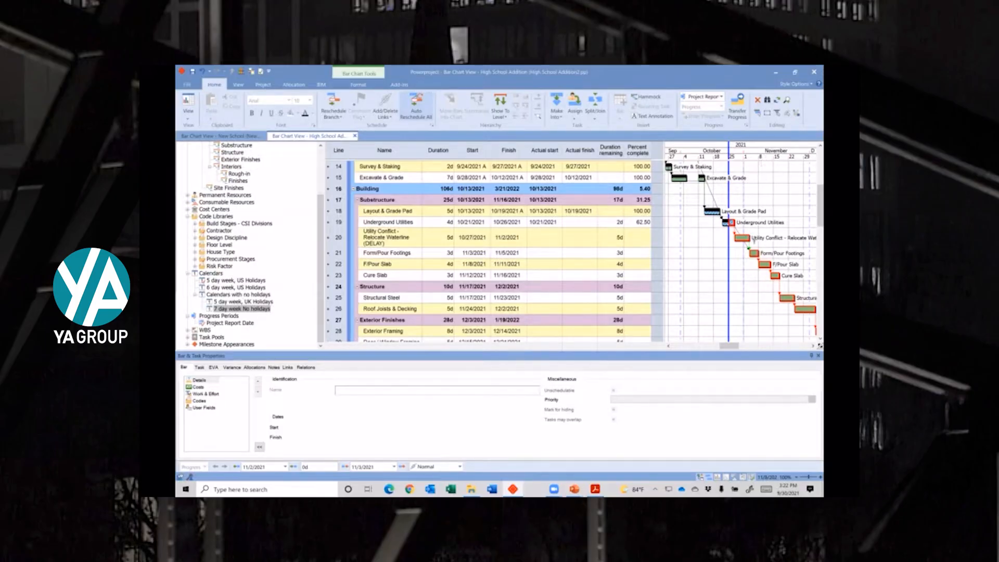
pyautogui.moveTo(751, 239)
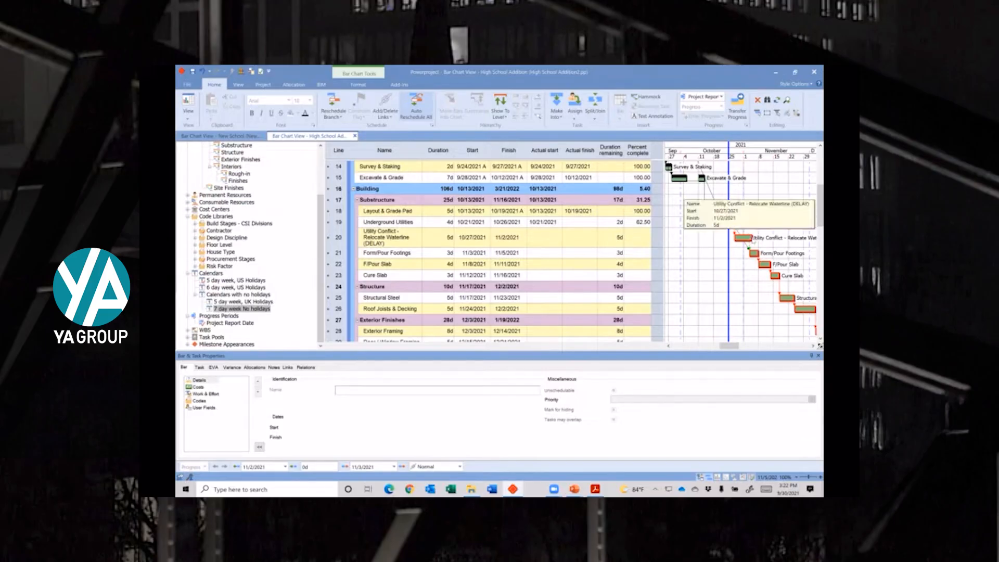
pyautogui.moveTo(753, 239); pyautogui.dragTo(755, 239)
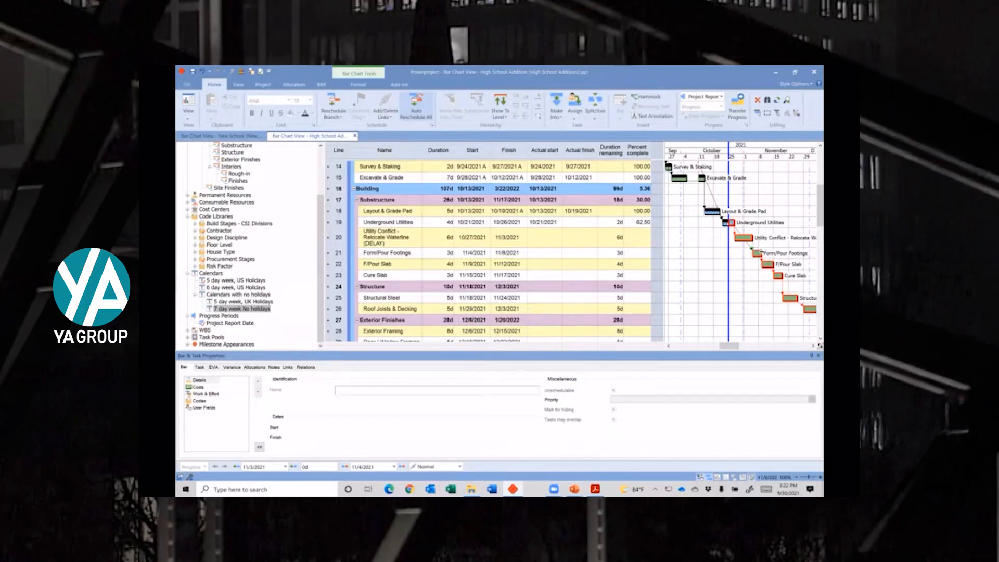
pyautogui.moveTo(758, 251)
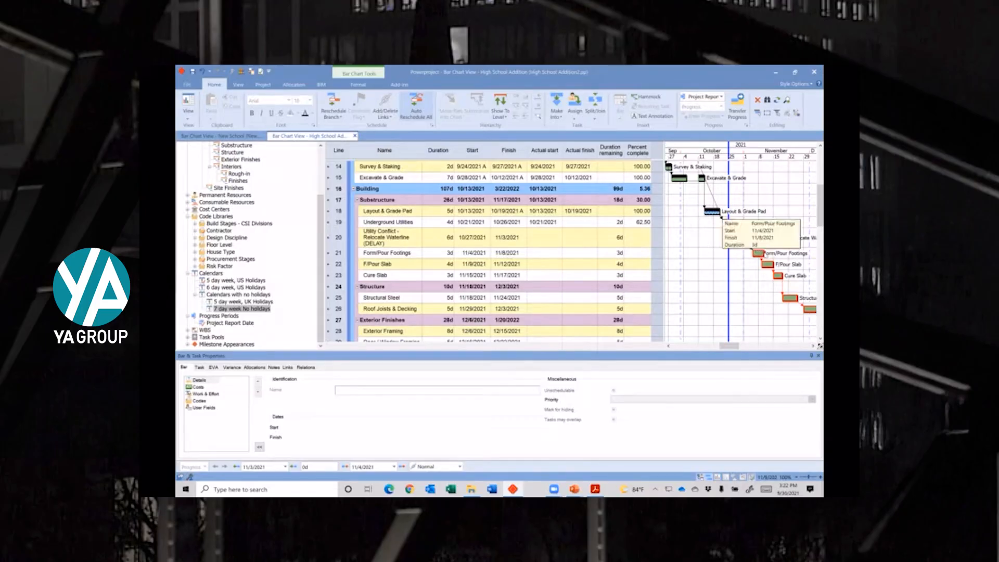
pyautogui.moveTo(763, 253); pyautogui.dragTo(767, 254)
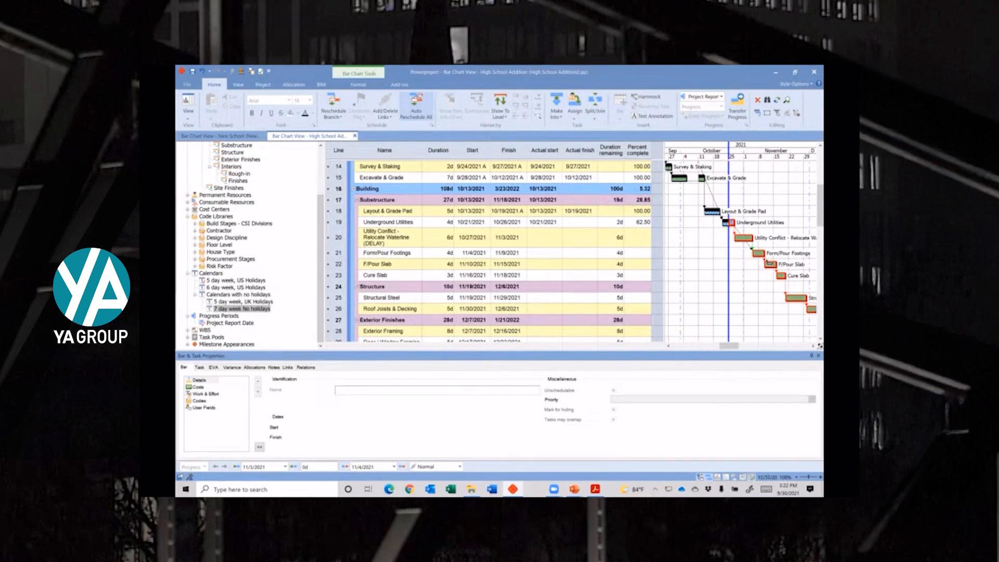
# Set the report date of the Project Report Date progress period to 11/8/2021.
pyautogui.scroll(-6, 766, 259)
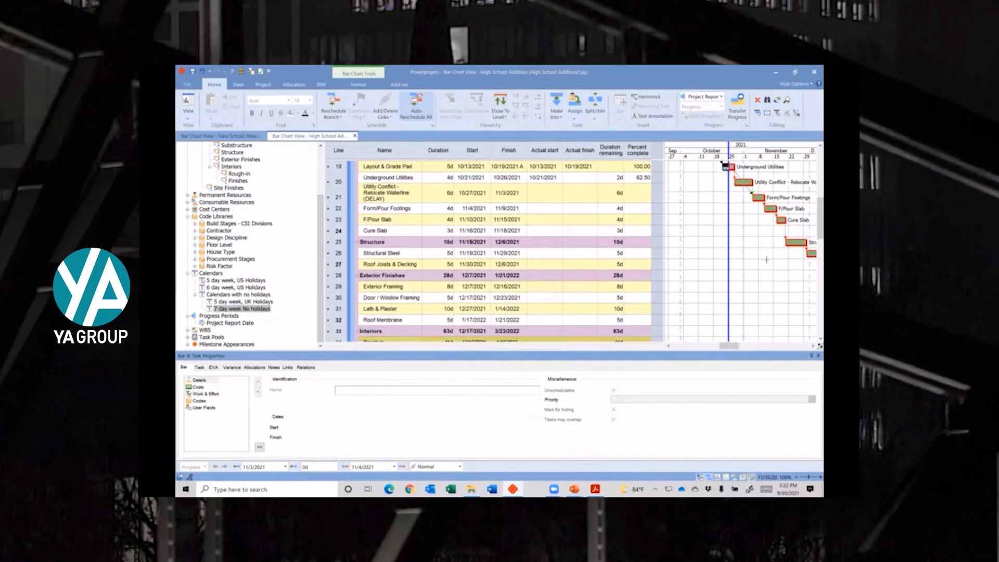
pyautogui.scroll(-6, 813, 319)
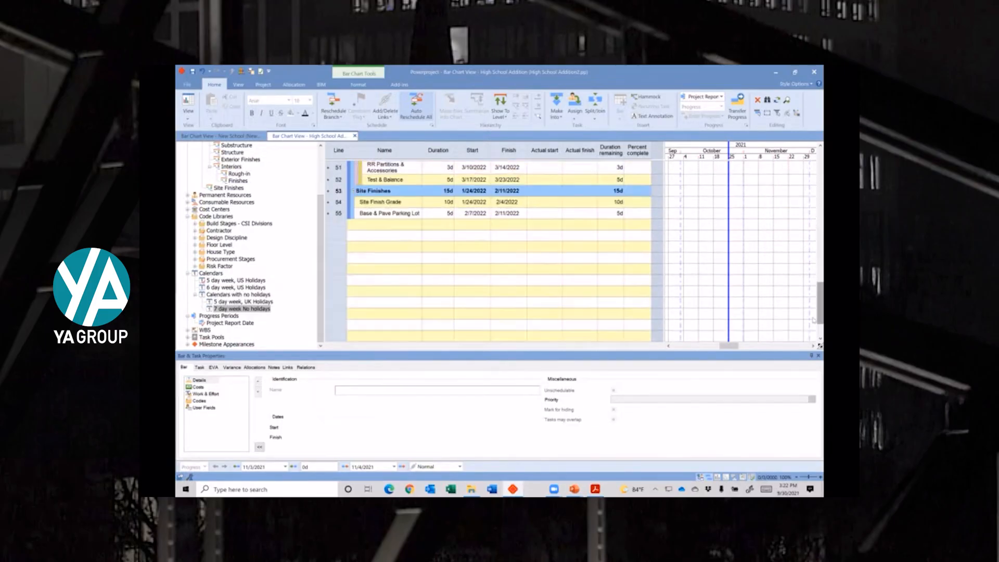
pyautogui.scroll(4, 814, 260)
pyautogui.scroll(12, 813, 259)
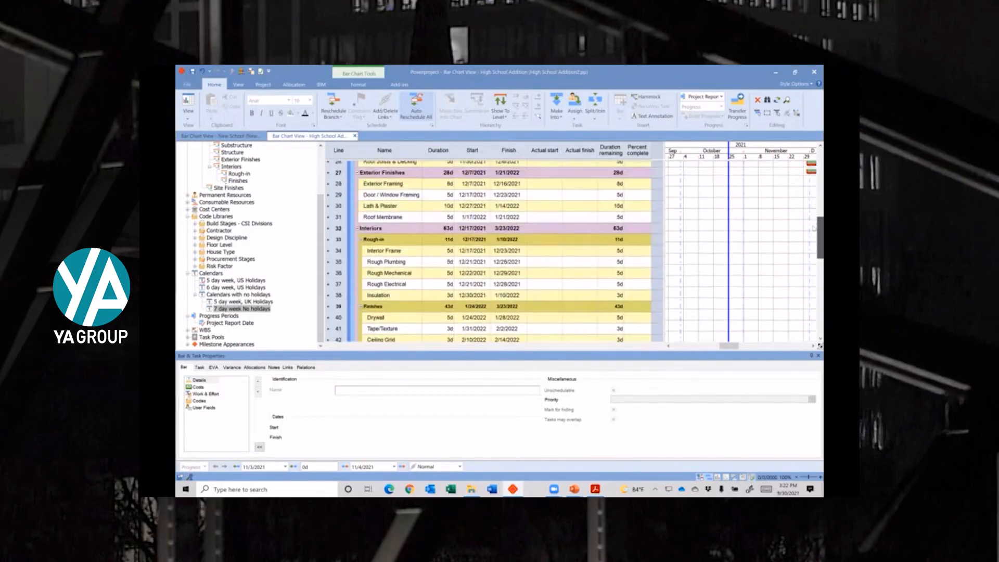
pyautogui.scroll(2, 813, 183)
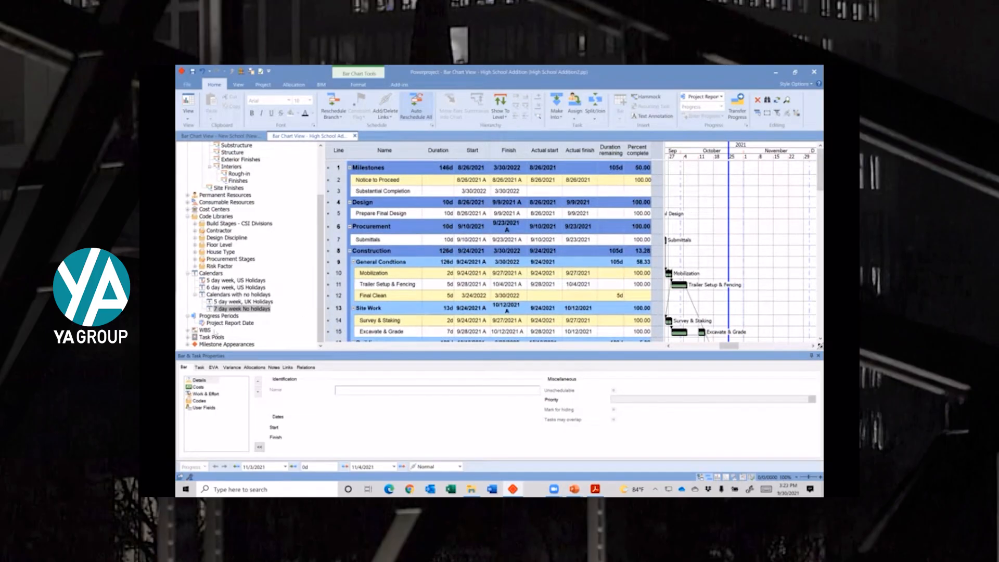
pyautogui.rightClick(217, 323)
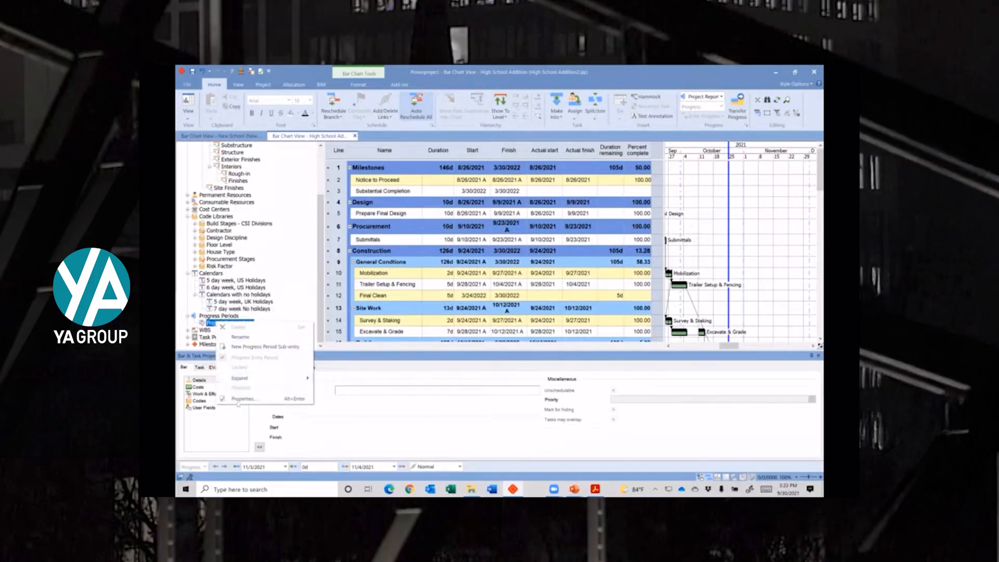
pyautogui.click(240, 399)
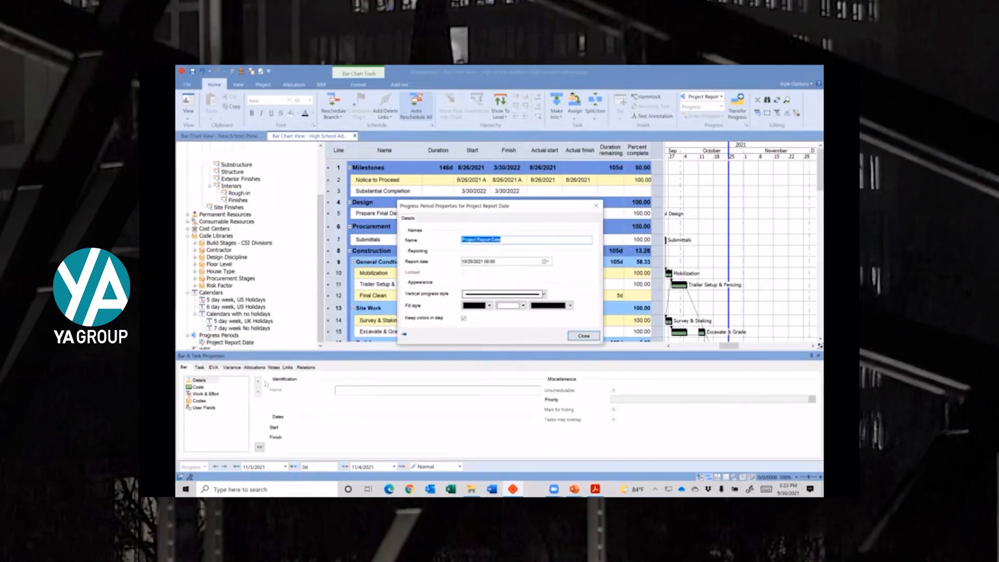
pyautogui.click(486, 261)
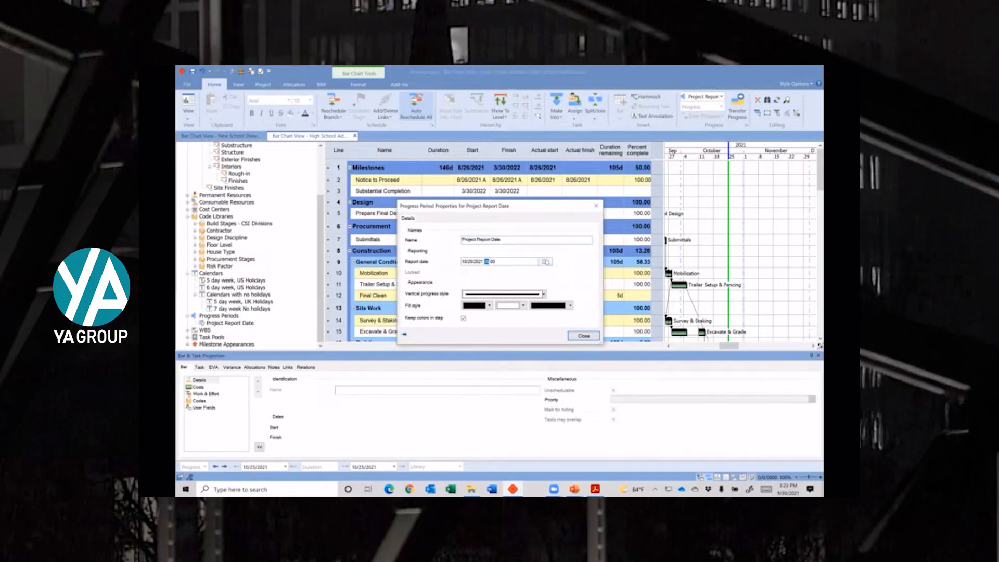
pyautogui.click(545, 261)
pyautogui.click(549, 271)
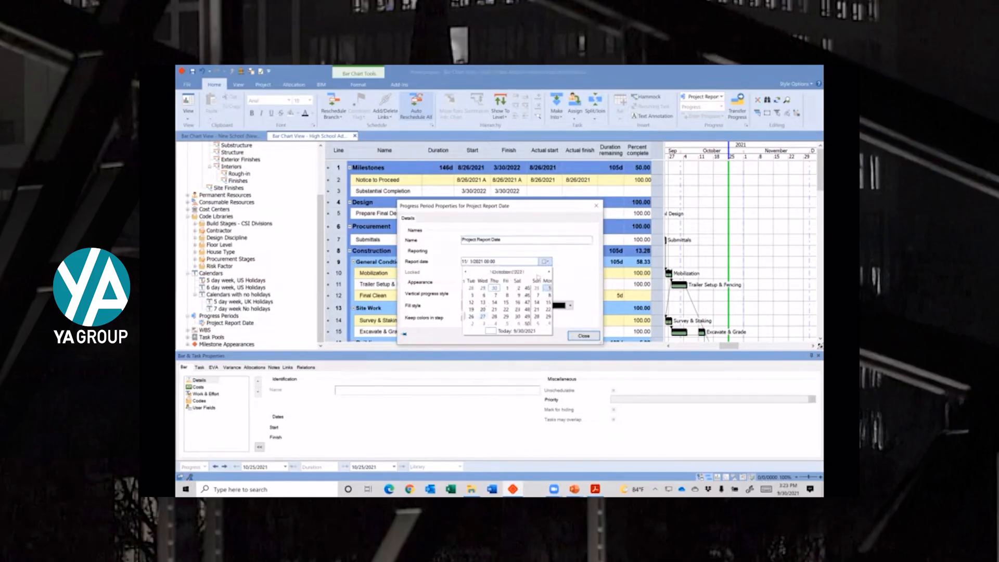
pyautogui.click(488, 295)
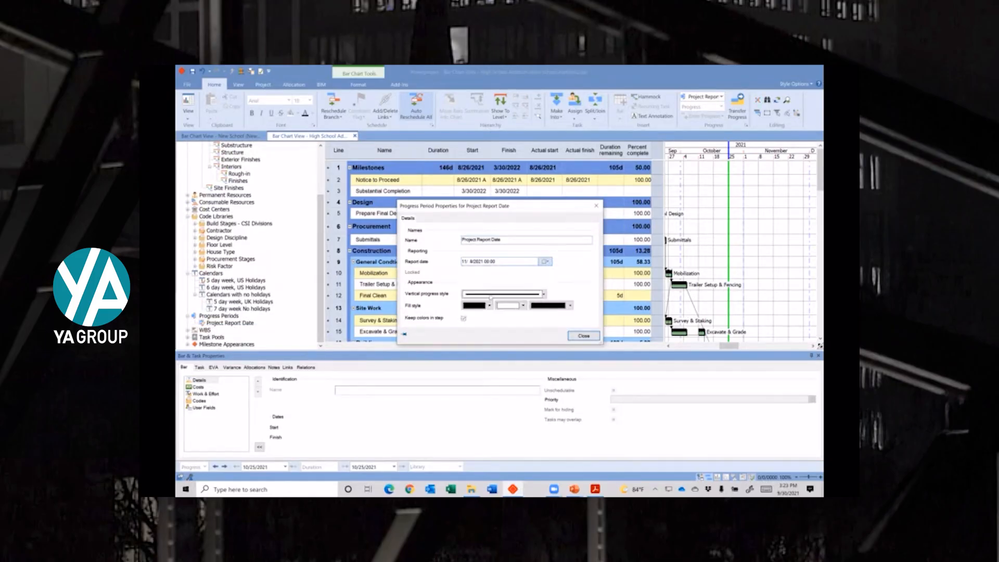
pyautogui.click(579, 335)
# Show the whole High School Addition project and progress its summary bar up to the 11/8/2021 progress entry period.
pyautogui.scroll(-3, 761, 244)
pyautogui.scroll(-1, 761, 244)
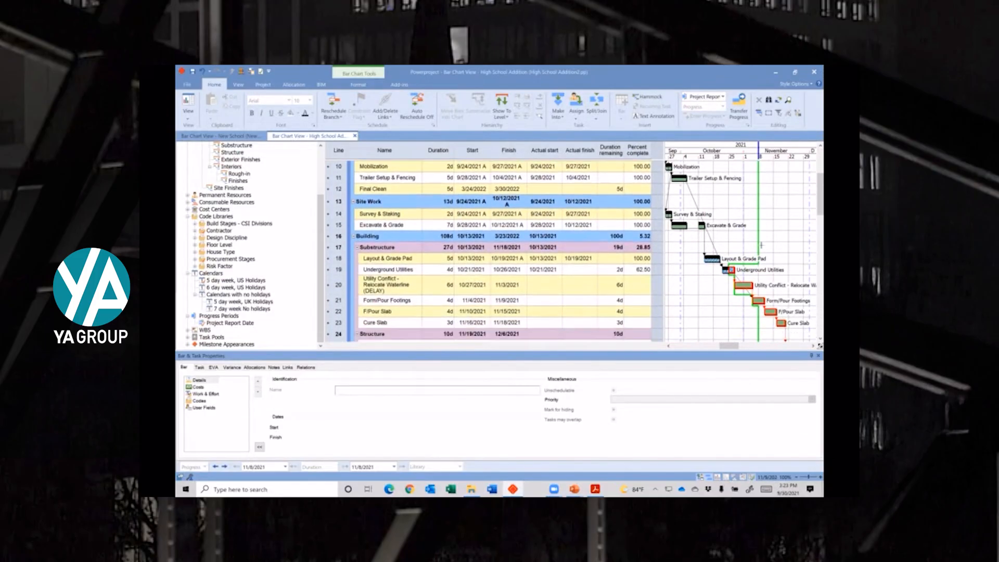
pyautogui.click(794, 247)
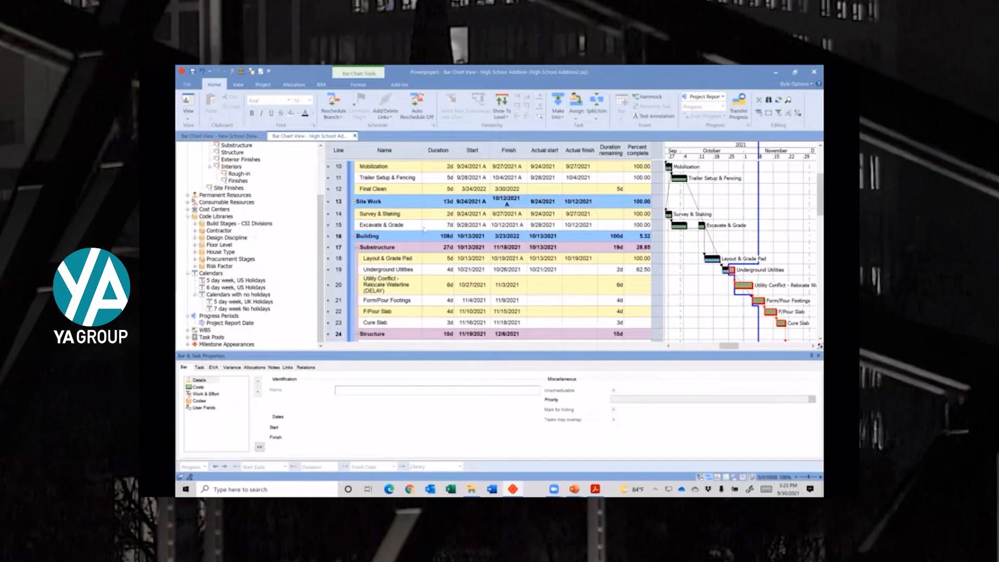
pyautogui.scroll(3, 277, 224)
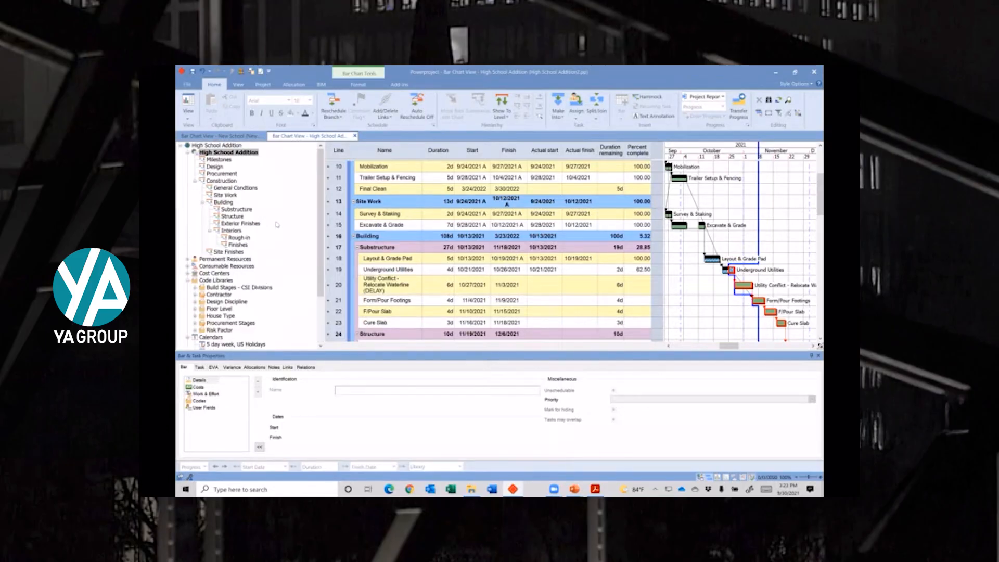
pyautogui.click(222, 146)
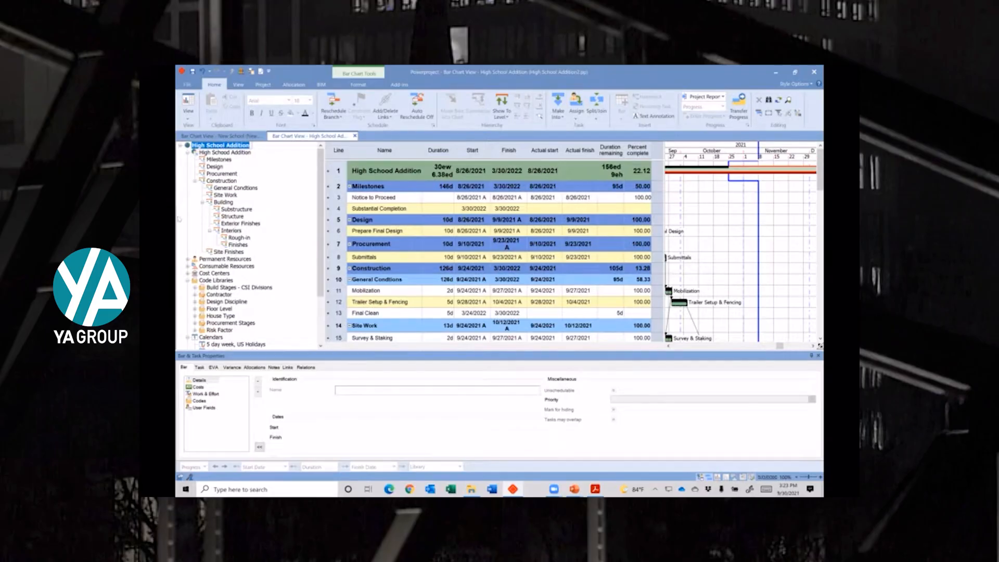
pyautogui.rightClick(745, 169)
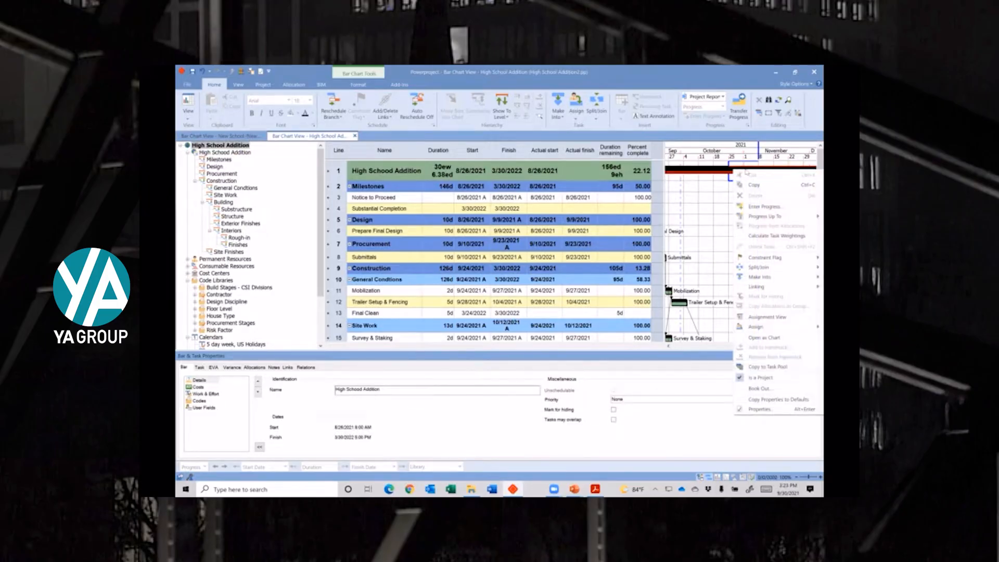
pyautogui.moveTo(771, 220)
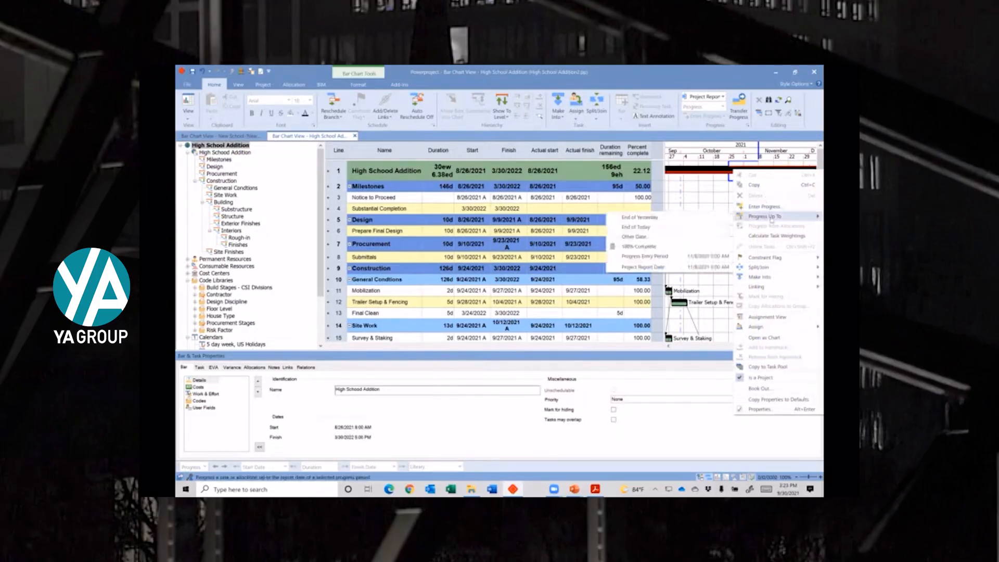
pyautogui.click(692, 259)
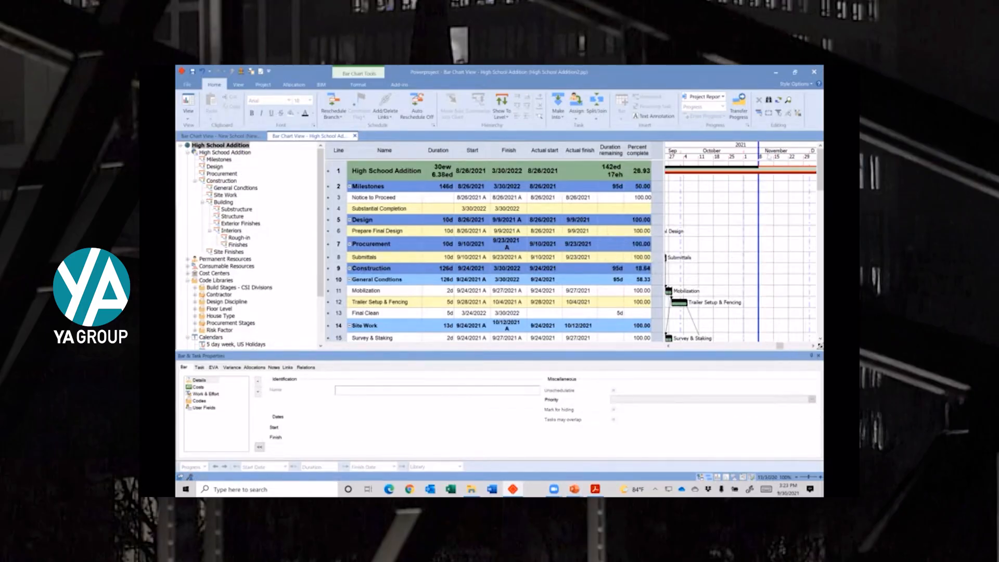
# Change the link from Structural Steel to Roof Joists & Decking to finish-to-finish and turn on automatic rescheduling of the whole project.
pyautogui.scroll(-4, 762, 218)
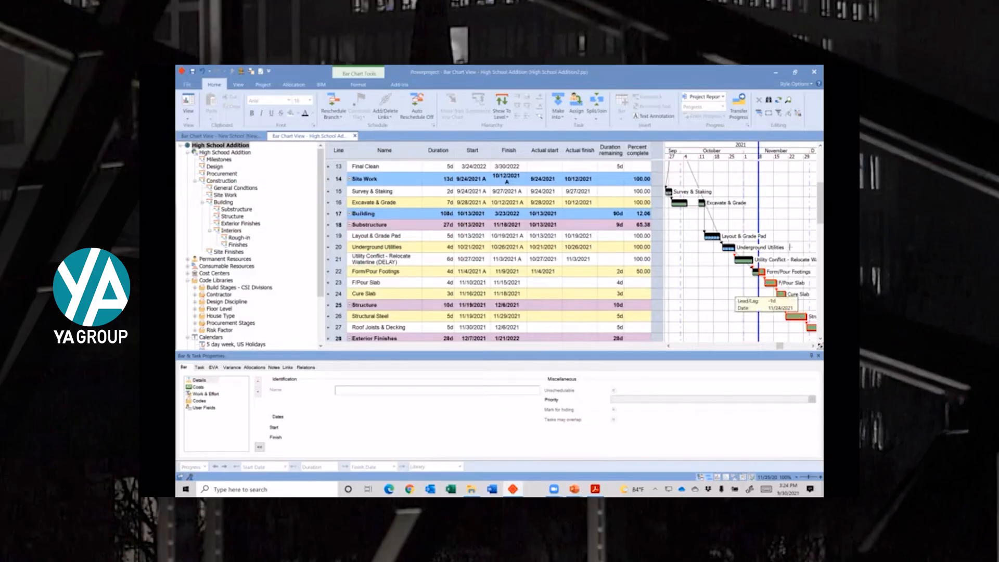
pyautogui.scroll(-1, 790, 296)
pyautogui.scroll(-2, 790, 296)
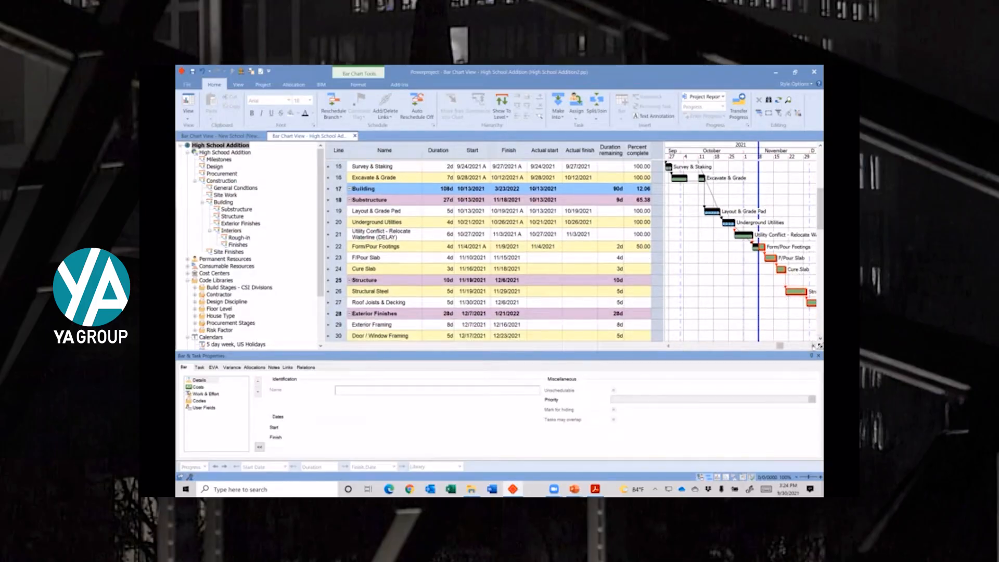
pyautogui.click(813, 346)
pyautogui.click(813, 345)
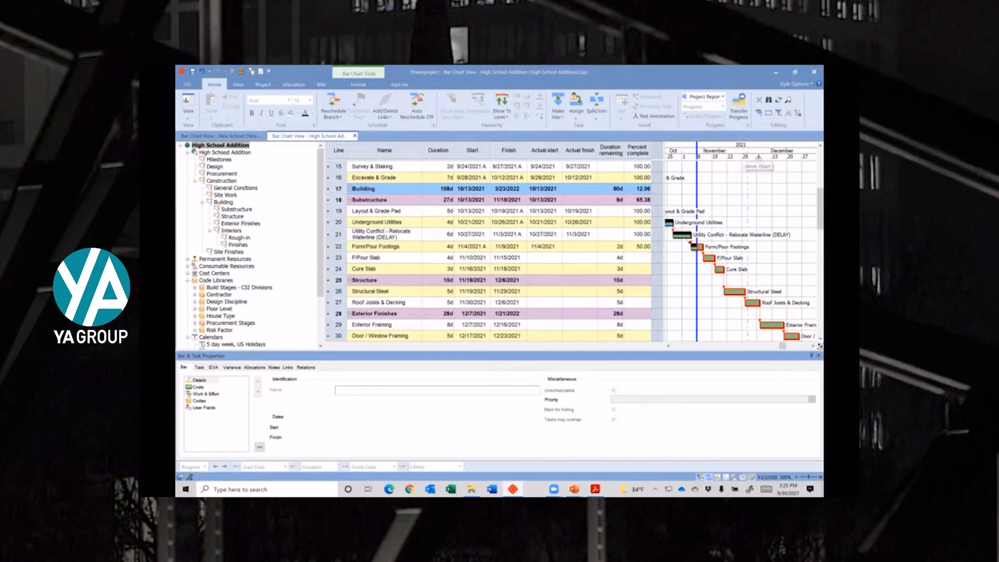
pyautogui.click(747, 298)
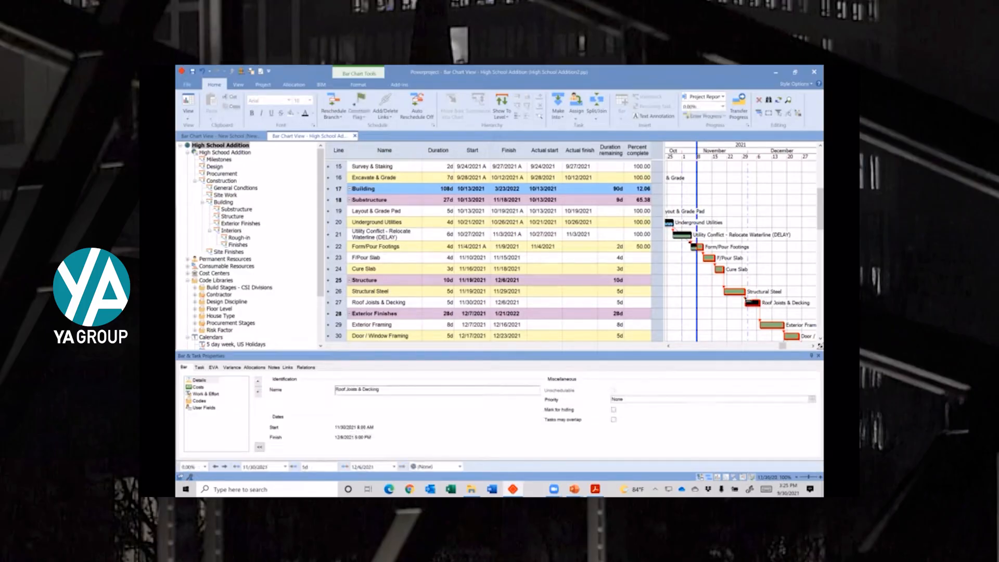
pyautogui.click(745, 298)
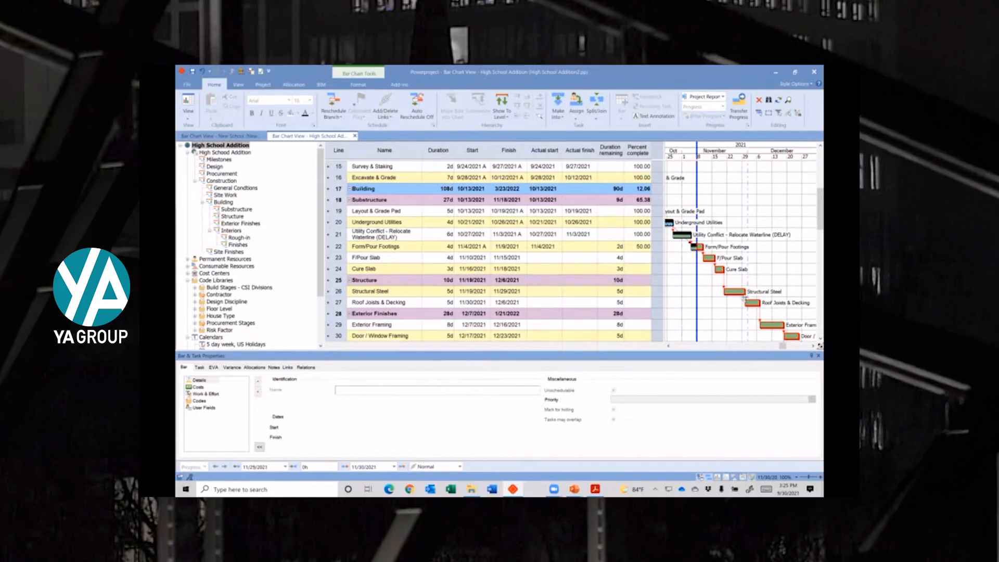
pyautogui.moveTo(745, 298); pyautogui.dragTo(755, 300)
pyautogui.click(620, 301)
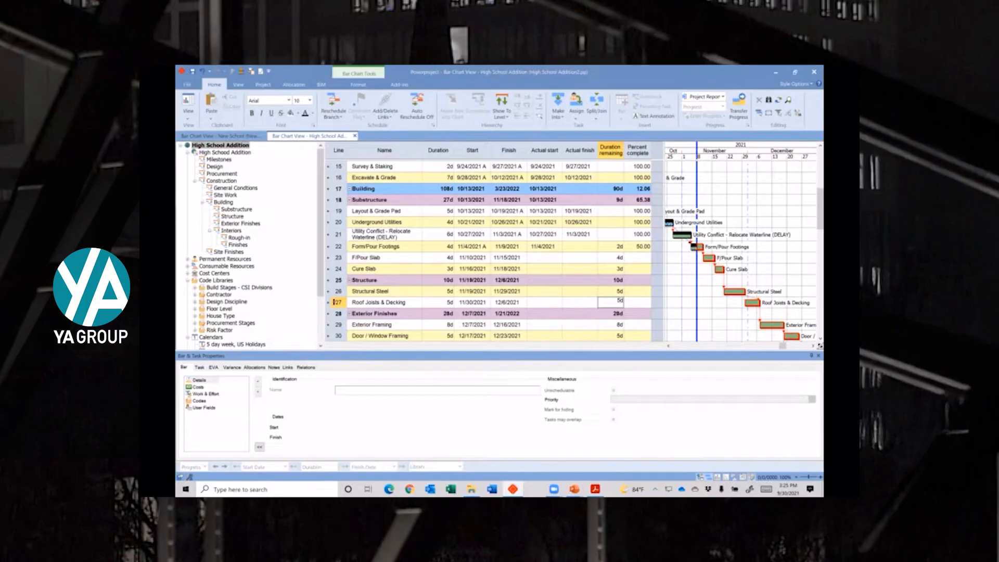
pyautogui.click(336, 302)
pyautogui.click(416, 112)
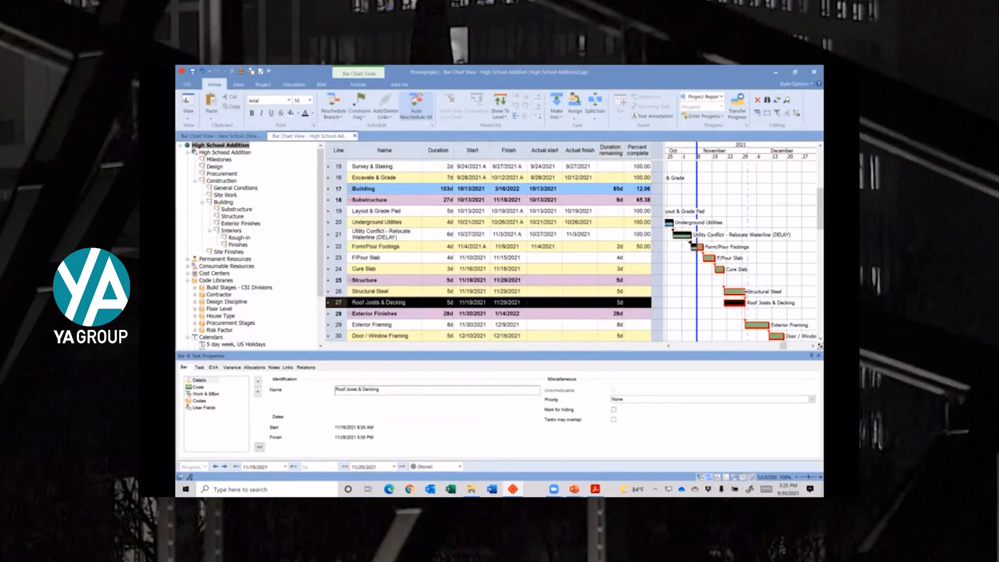
# Show the links of Roof Joists & Decking and add the Logical lead/lag column to the link tables.
pyautogui.click(287, 368)
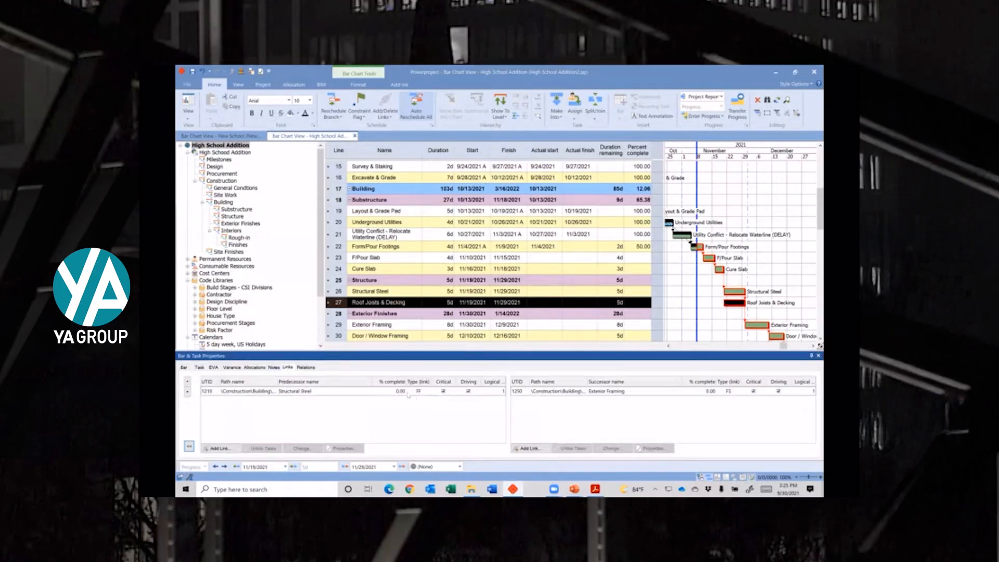
pyautogui.rightClick(441, 385)
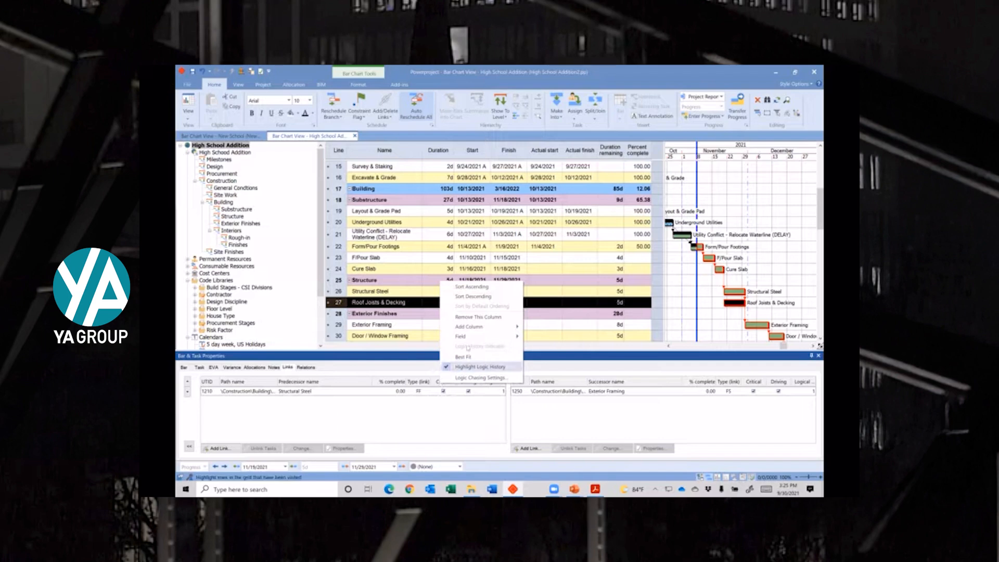
pyautogui.moveTo(473, 328)
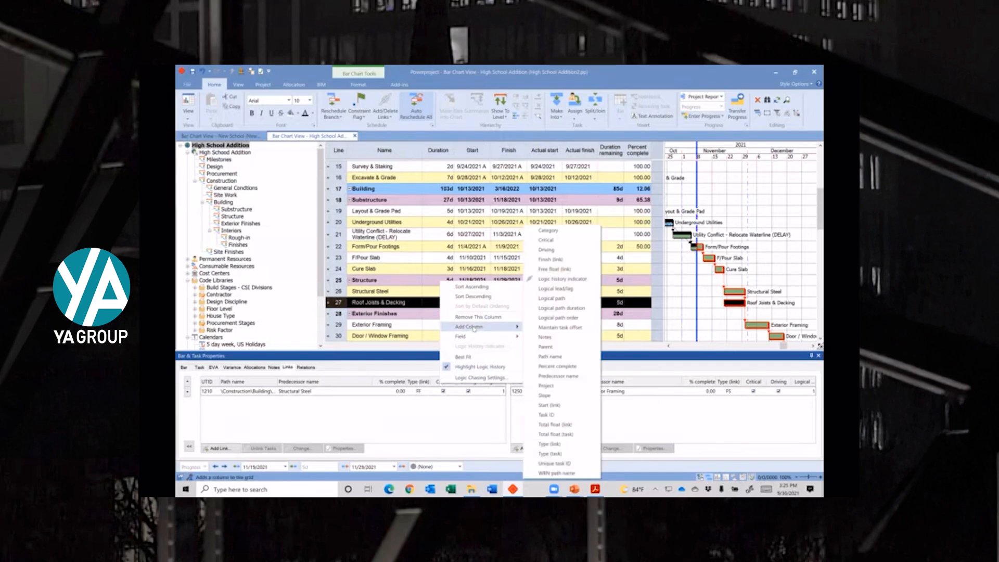
pyautogui.click(556, 288)
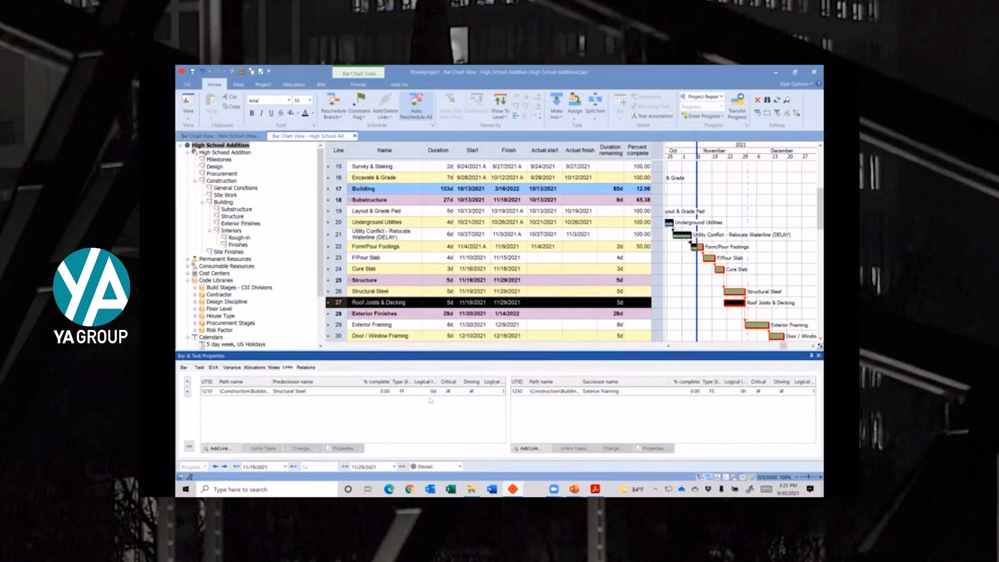
# Set the lag on the finish-to-finish link from Structural Steel to Roof Joists & Decking to 3 days.
pyautogui.click(429, 393)
pyautogui.click(429, 393)
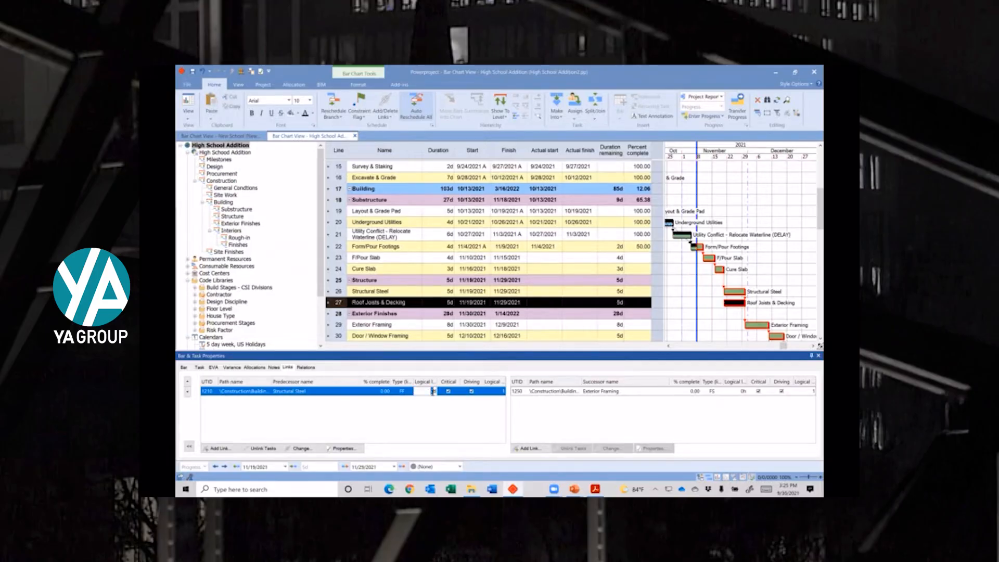
pyautogui.write('3')
pyautogui.press('Return')
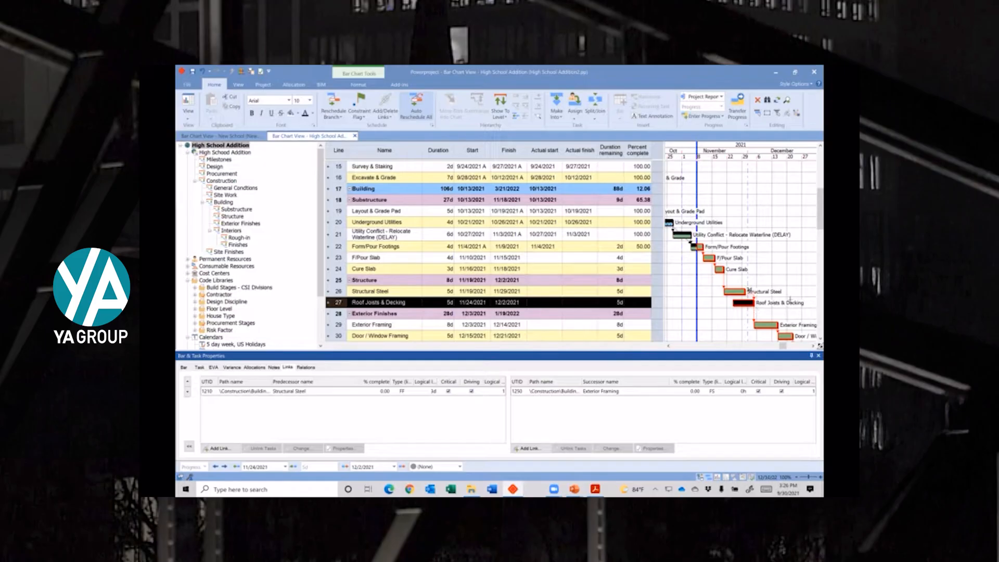
pyautogui.scroll(-4, 739, 249)
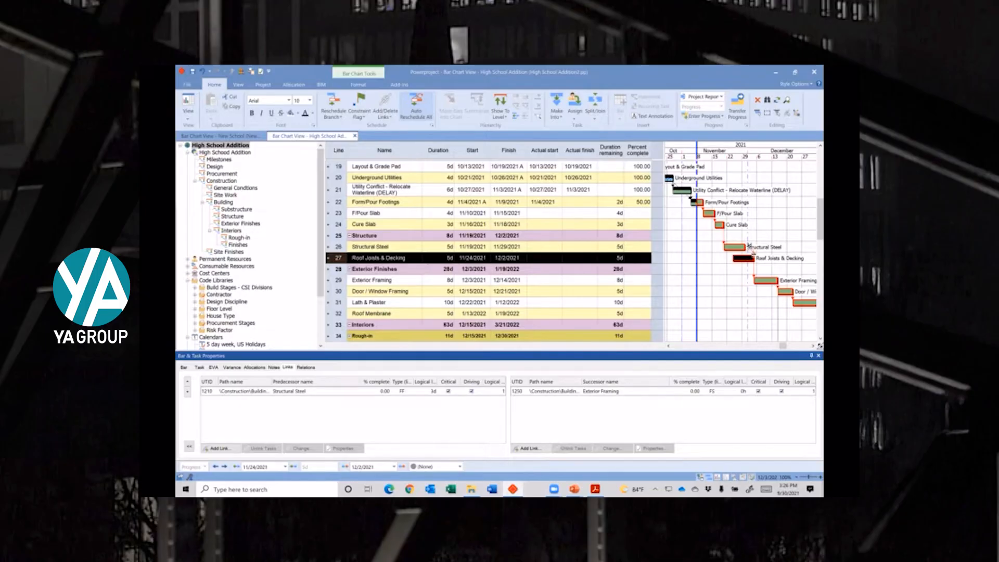
pyautogui.click(728, 255)
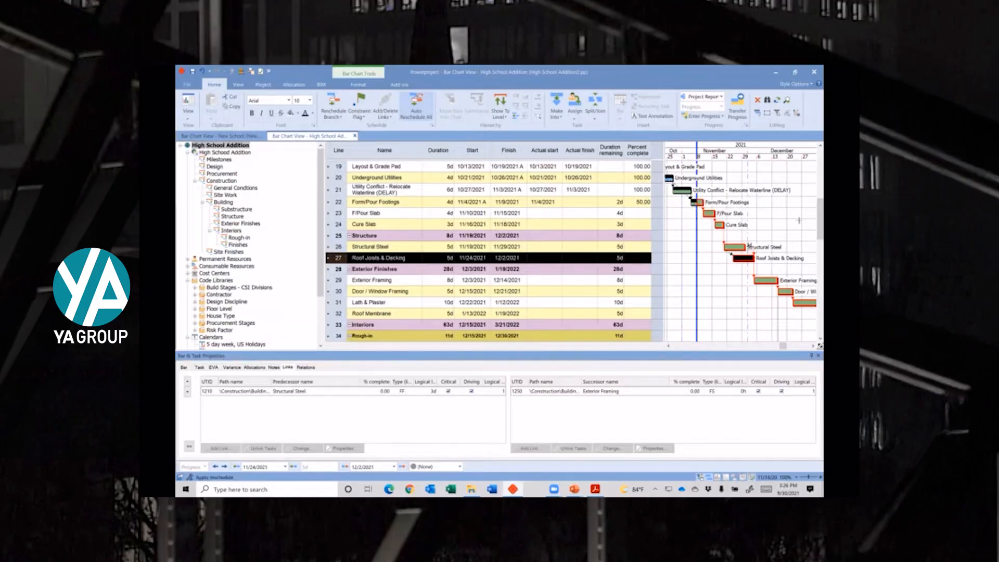
pyautogui.moveTo(731, 254); pyautogui.dragTo(749, 249)
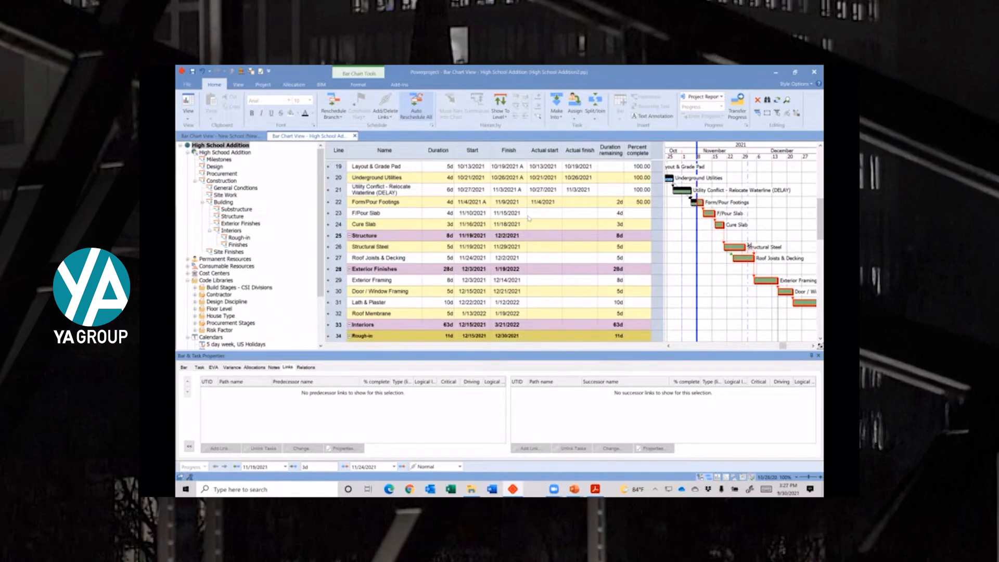
# Set the report date of the Project Report Date progress period to 12/6/2021.
pyautogui.scroll(2, 529, 218)
pyautogui.scroll(-3, 253, 314)
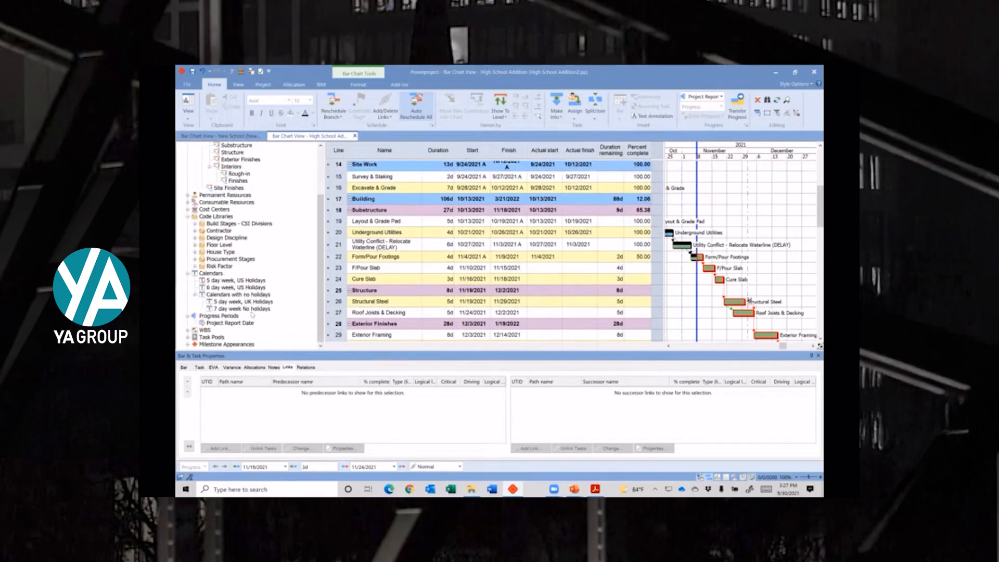
pyautogui.click(227, 322)
pyautogui.rightClick(224, 322)
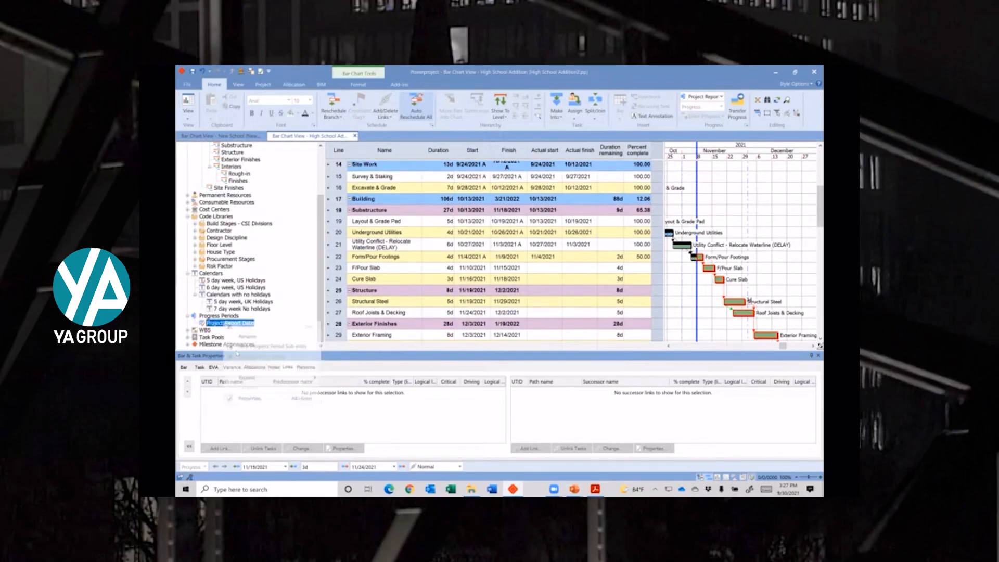
pyautogui.click(248, 398)
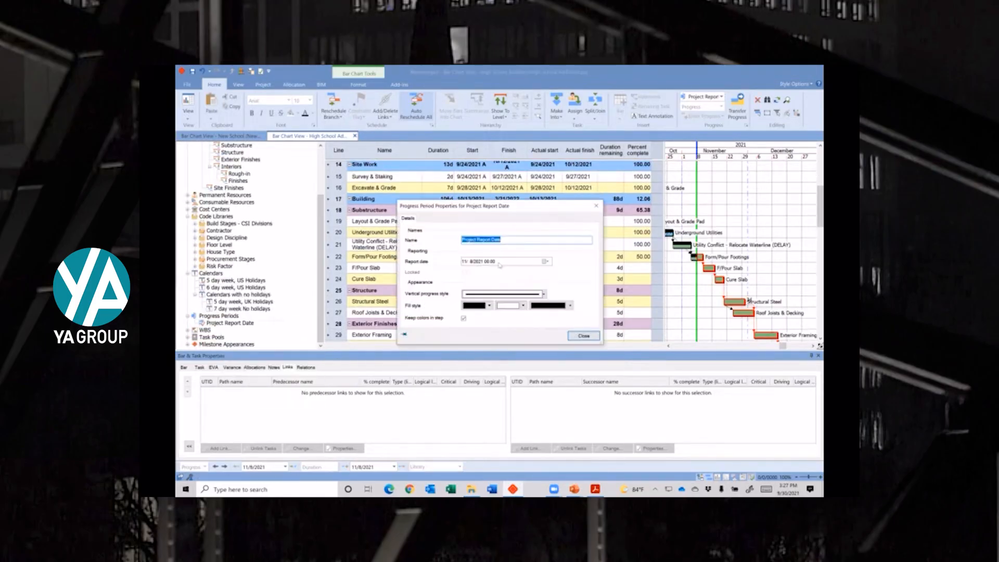
pyautogui.click(544, 261)
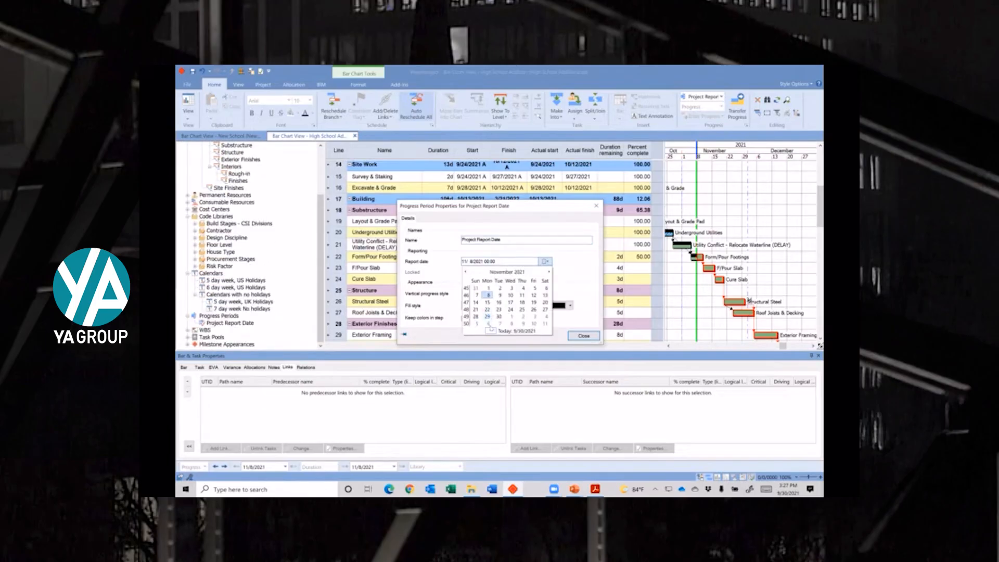
pyautogui.click(489, 324)
pyautogui.click(584, 335)
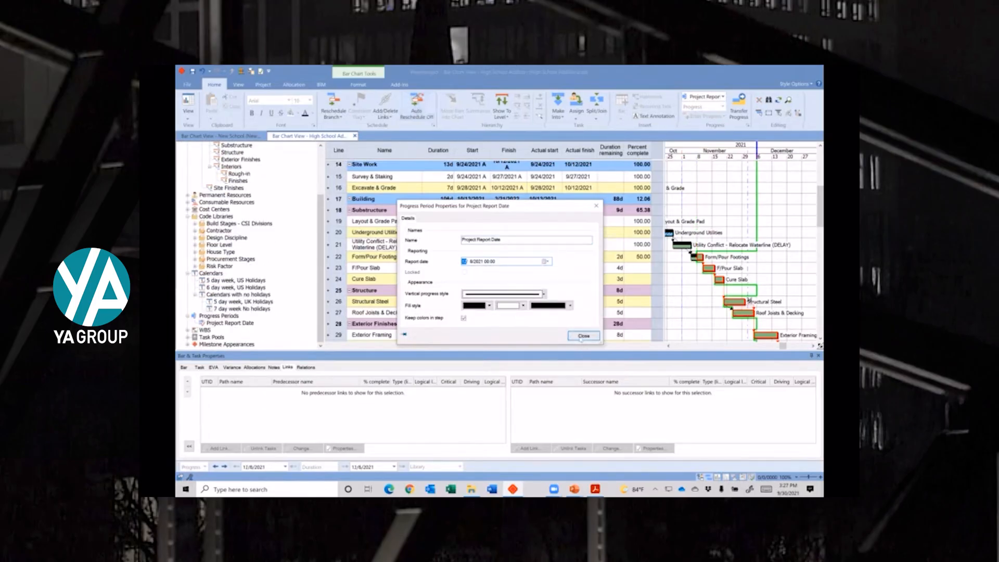
pyautogui.click(766, 232)
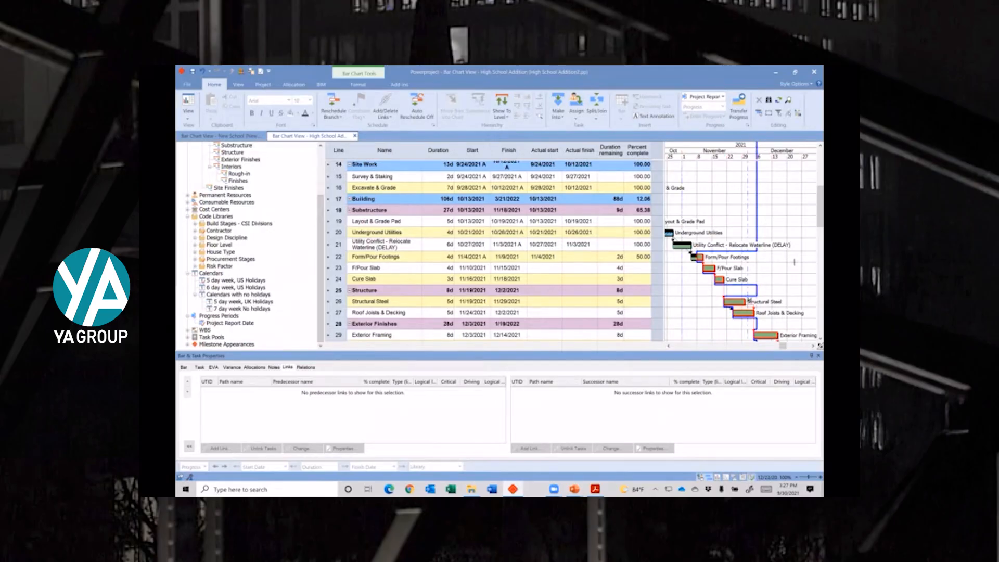
# Progress the High School Addition summary bar up to the 12/6/2021 progress period and review the updated tasks.
pyautogui.scroll(5, 221, 208)
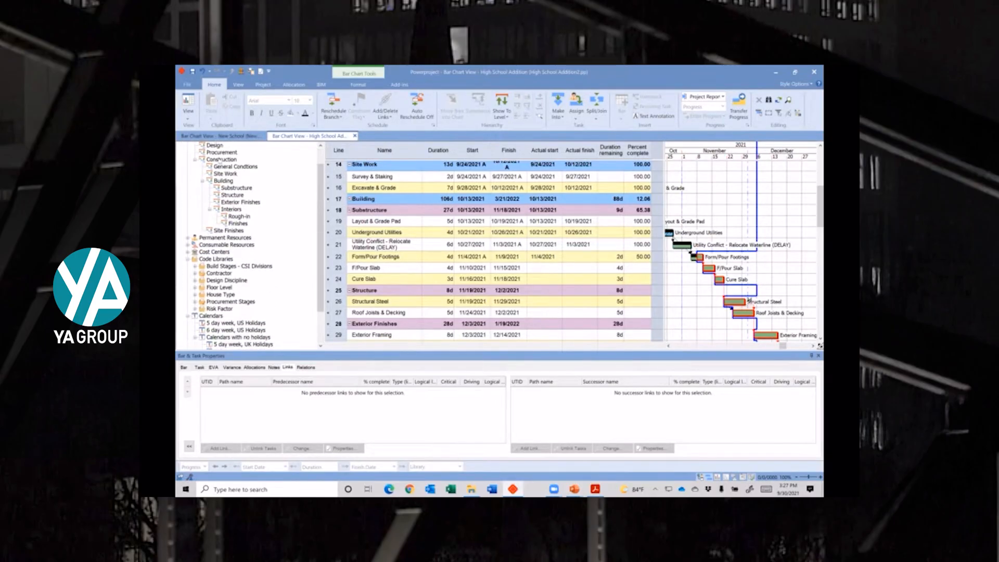
pyautogui.click(211, 147)
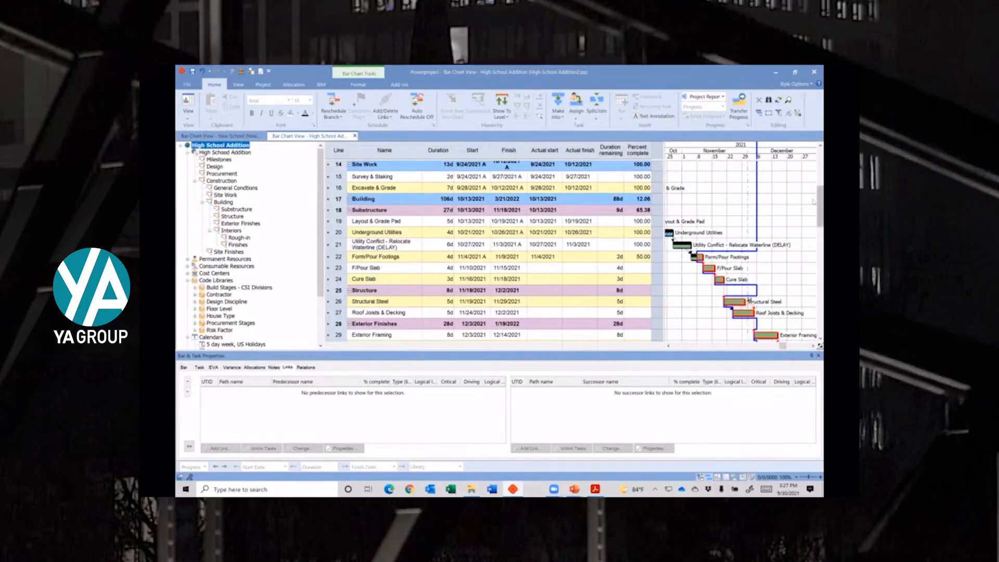
pyautogui.scroll(5, 813, 201)
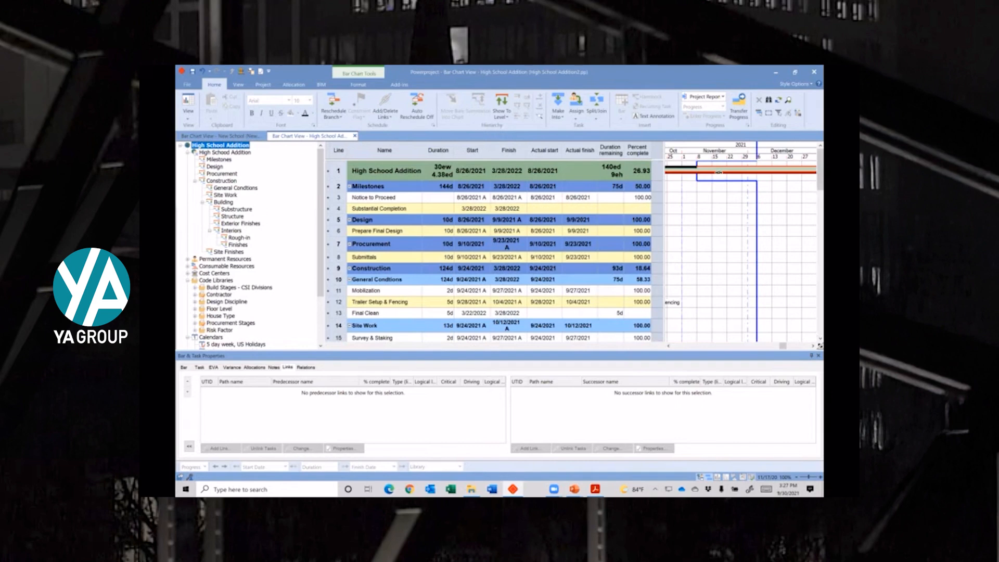
pyautogui.rightClick(719, 172)
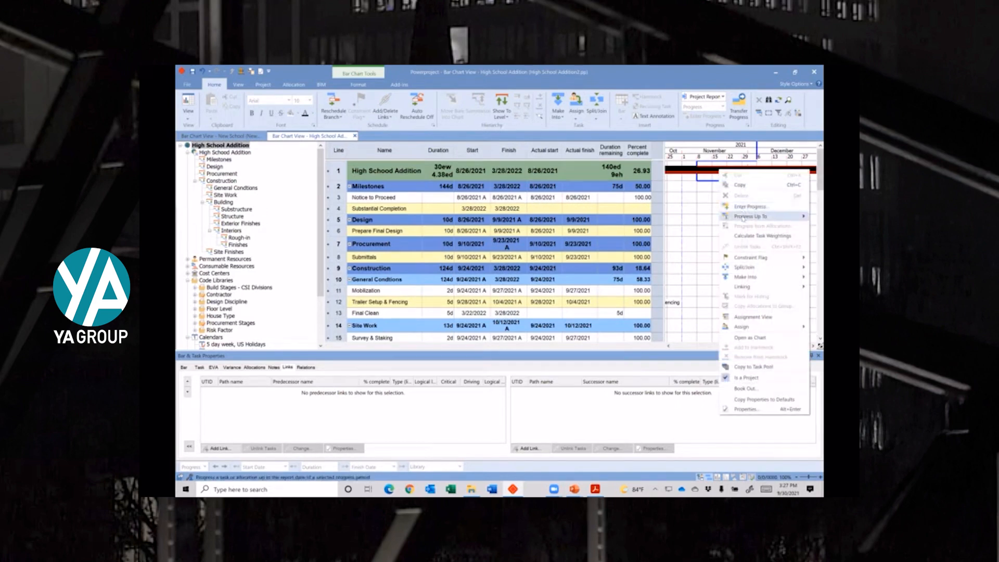
pyautogui.moveTo(743, 218)
pyautogui.click(649, 257)
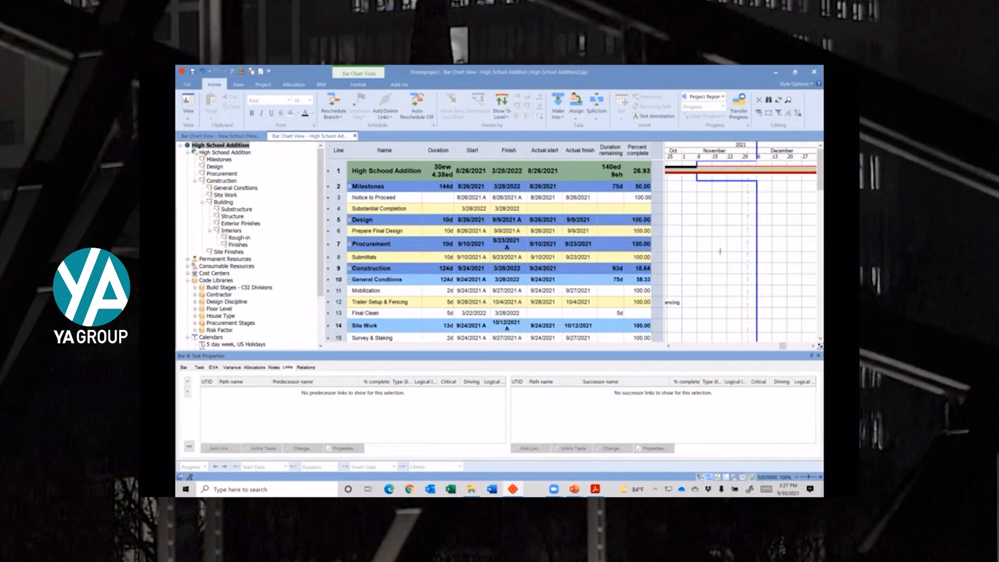
pyautogui.scroll(-3, 785, 281)
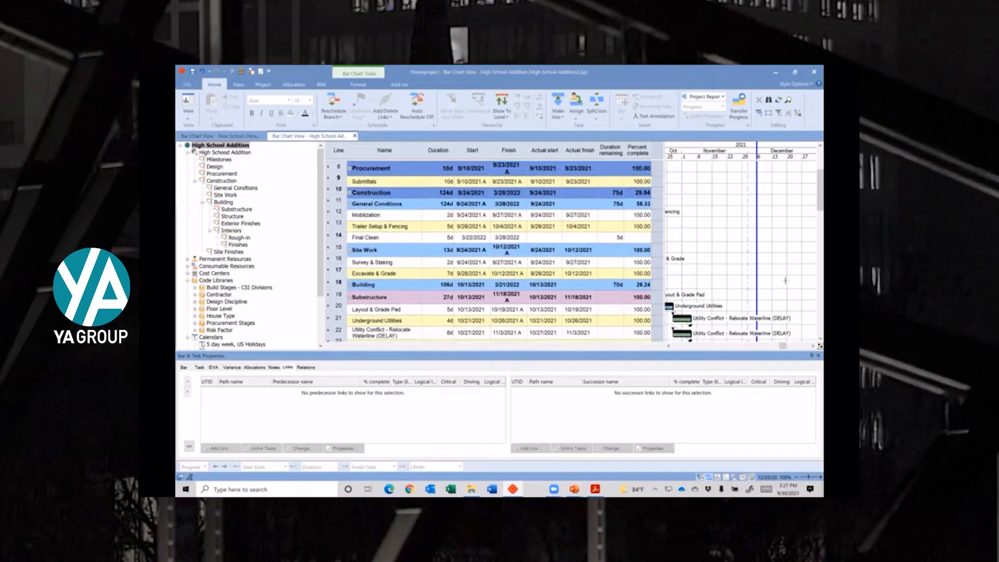
pyautogui.scroll(-4, 785, 281)
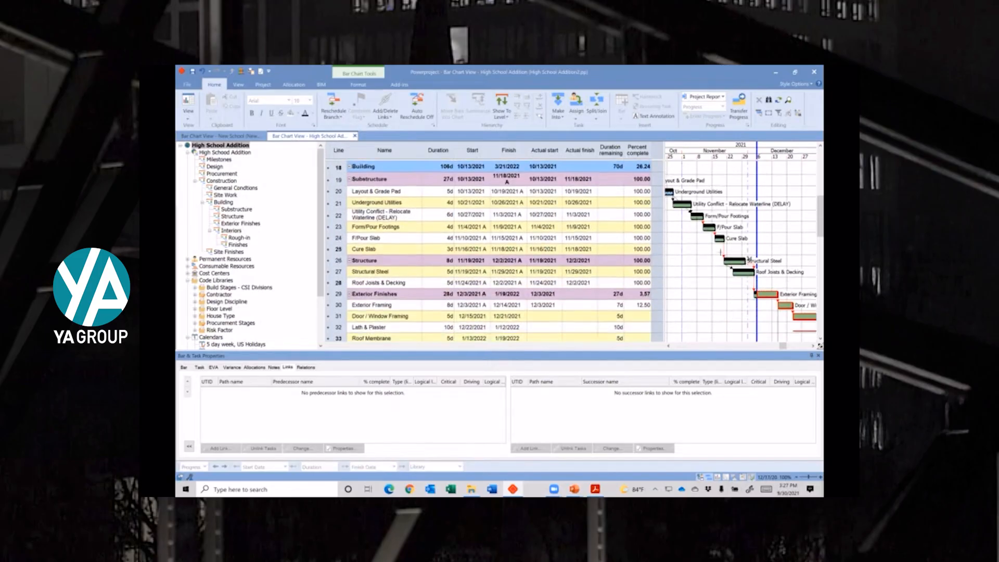
pyautogui.scroll(-1, 748, 258)
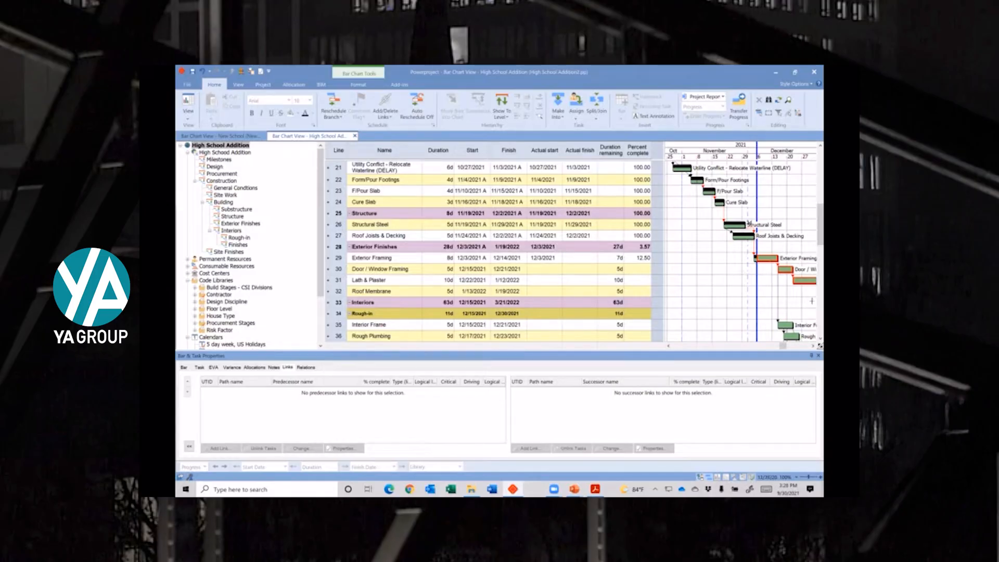
pyautogui.moveTo(819, 223); pyautogui.dragTo(819, 243)
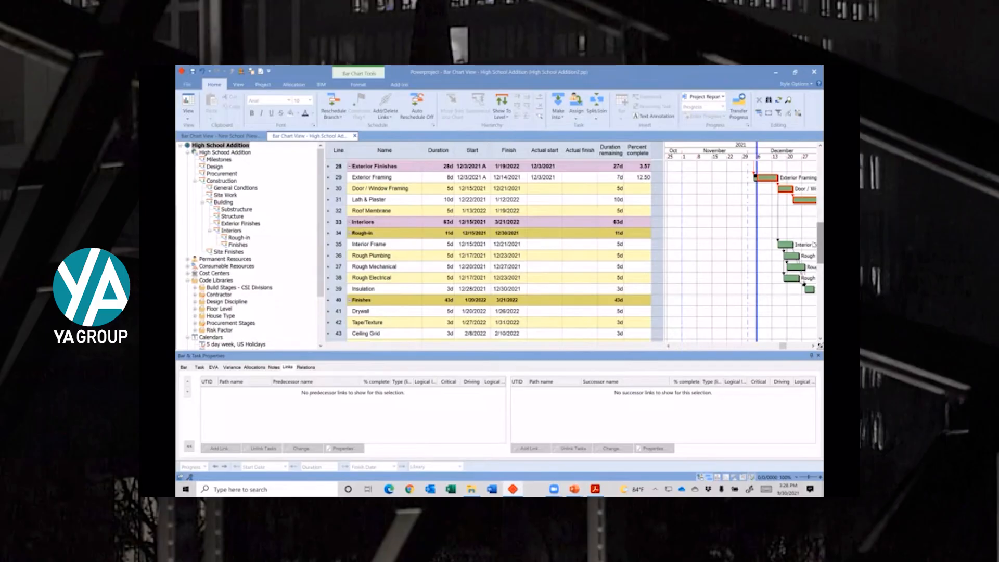
pyautogui.moveTo(807, 144); pyautogui.dragTo(755, 146)
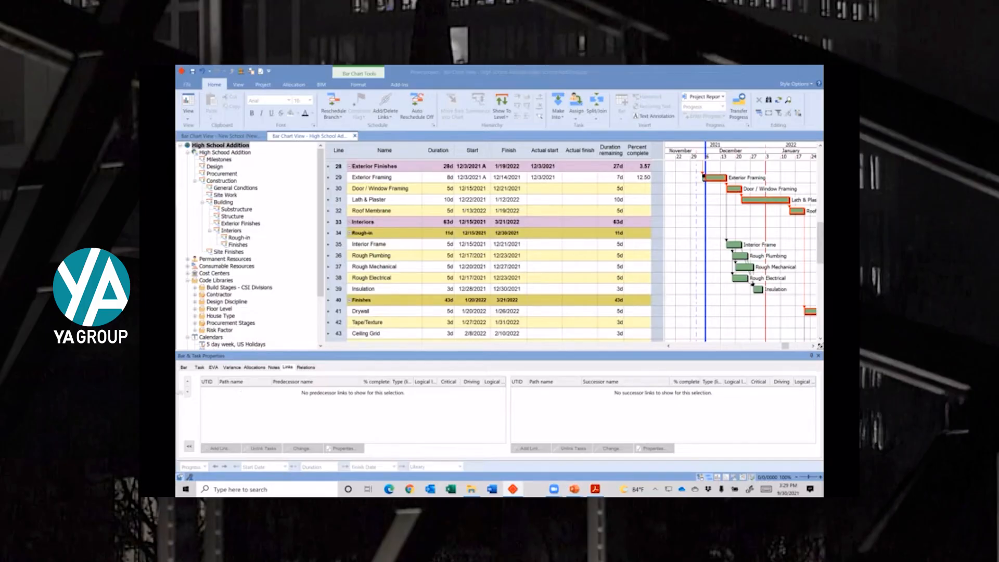
# Delete baseline 1 from the project's baselines, apply the deletion and start a new baseline.
pyautogui.click(264, 85)
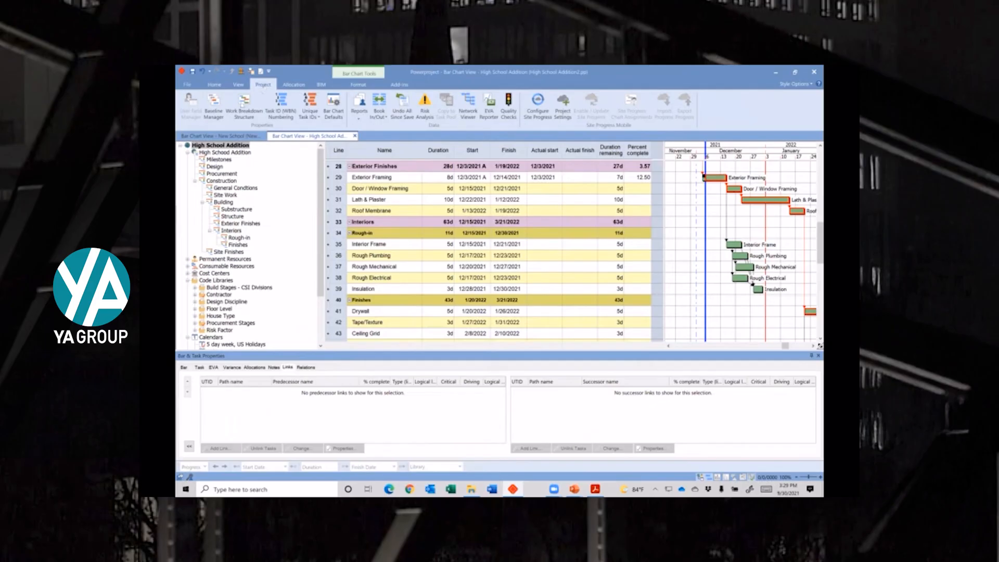
pyautogui.click(212, 108)
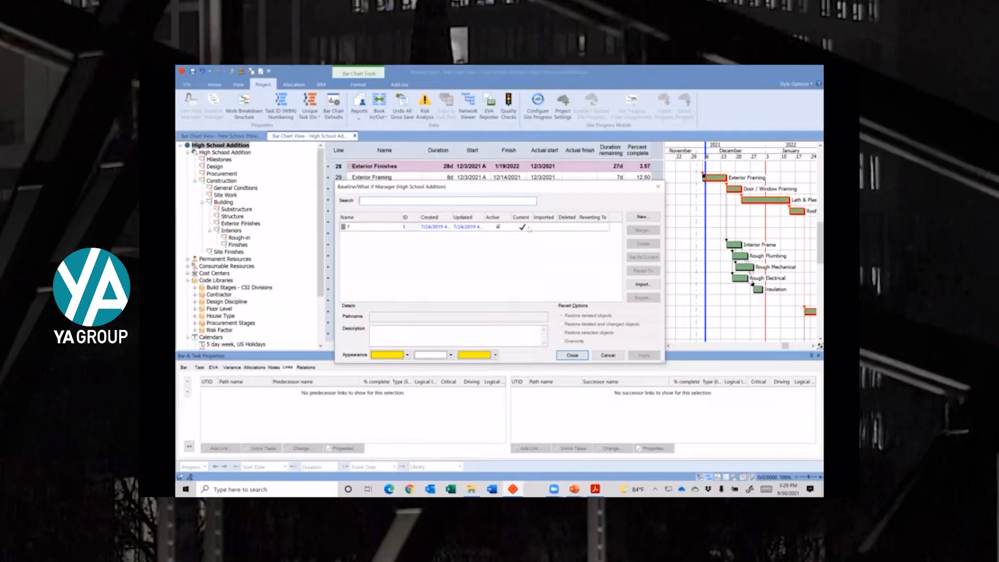
pyautogui.click(535, 228)
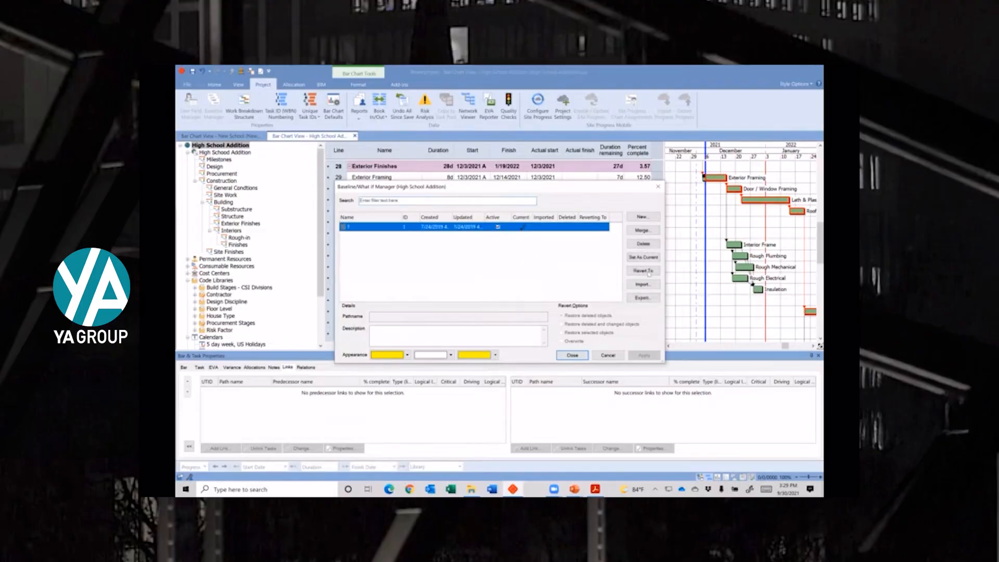
pyautogui.click(643, 243)
pyautogui.click(485, 290)
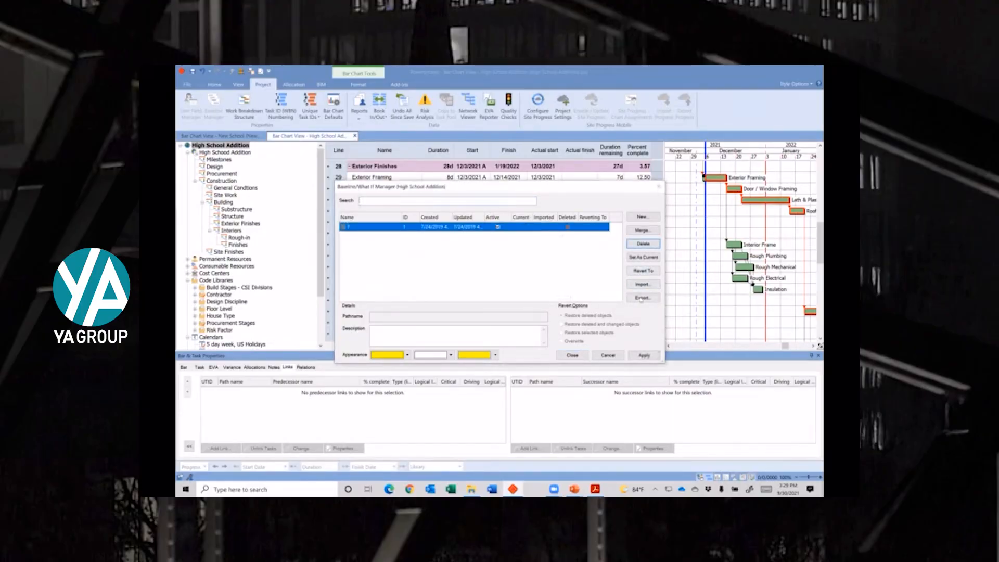
pyautogui.click(644, 355)
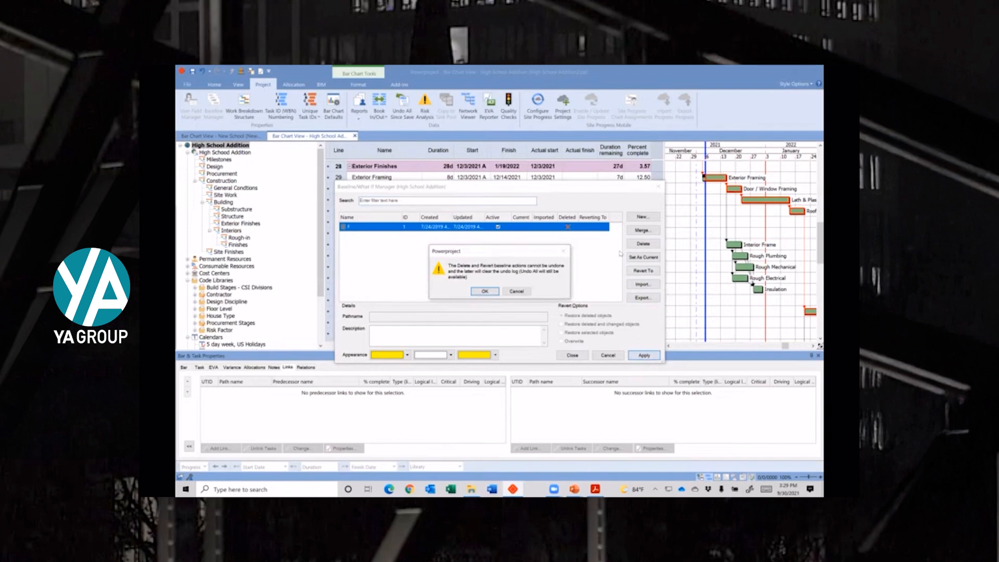
pyautogui.click(485, 291)
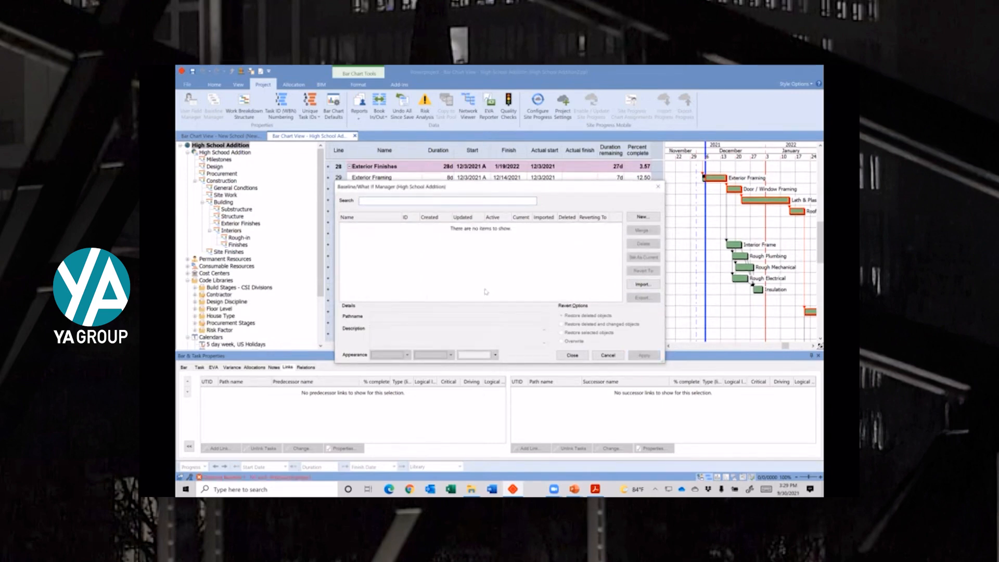
pyautogui.click(639, 218)
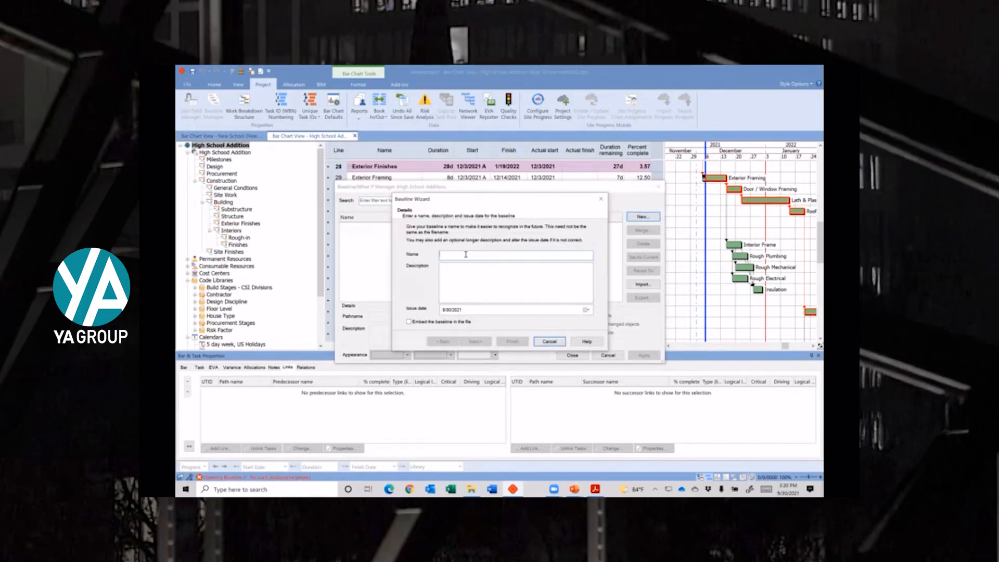
pyautogui.write('Current')
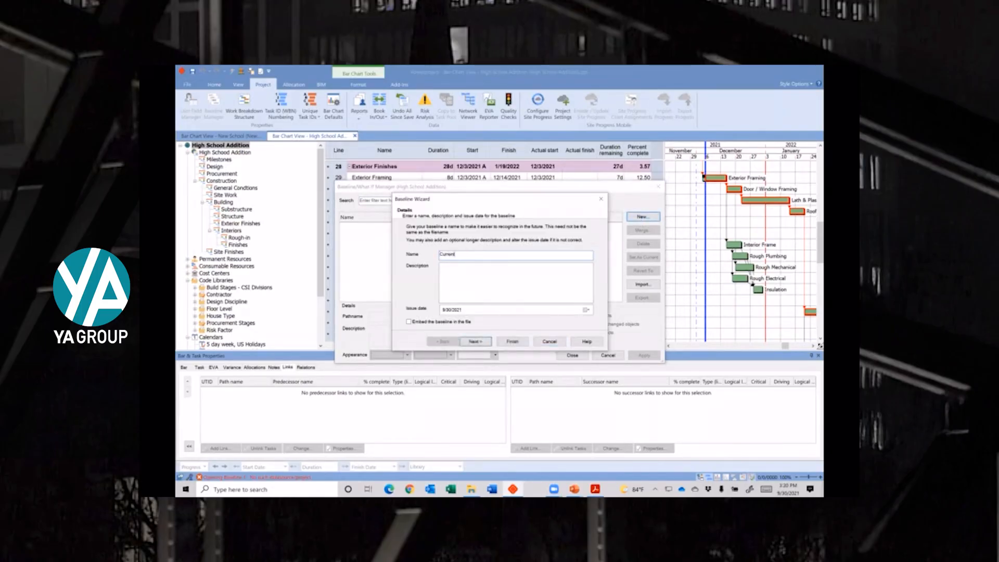
pyautogui.write(' Baseline')
pyautogui.press('BackSpace')
pyautogui.press('BackSpace')
pyautogui.press('BackSpace')
pyautogui.press('BackSpace')
pyautogui.press('BackSpace')
pyautogui.press('BackSpace')
pyautogui.press('BackSpace')
pyautogui.press('BackSpace')
pyautogui.press('BackSpace')
pyautogui.press('BackSpace')
pyautogui.press('BackSpace')
pyautogui.press('BackSpace')
pyautogui.press('BackSpace')
pyautogui.press('BackSpace')
pyautogui.press('BackSpace')
pyautogui.press('BackSpace')
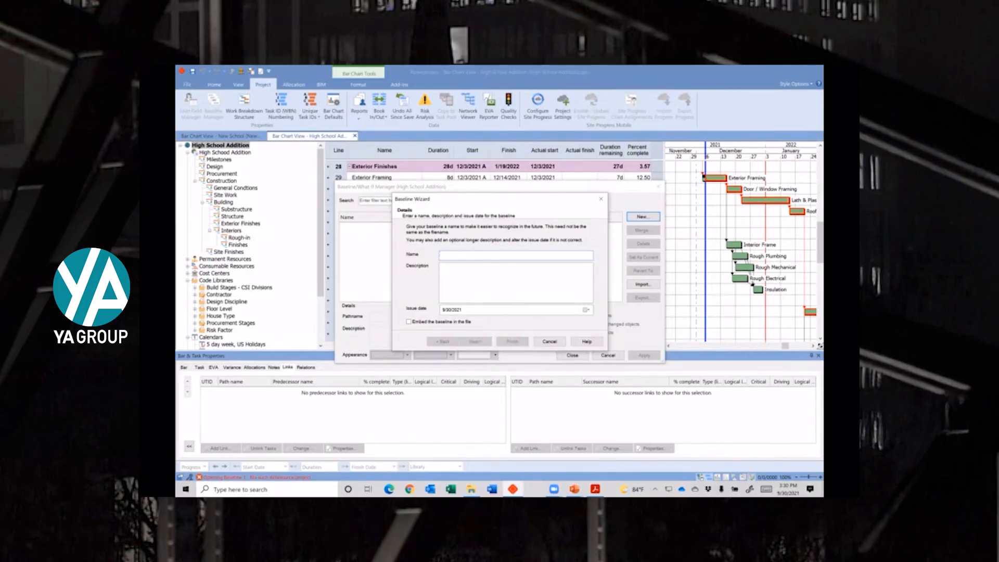
# Name the new baseline 12/6/21, finish creating it and check its bars on the chart.
pyautogui.write('12/6/21')
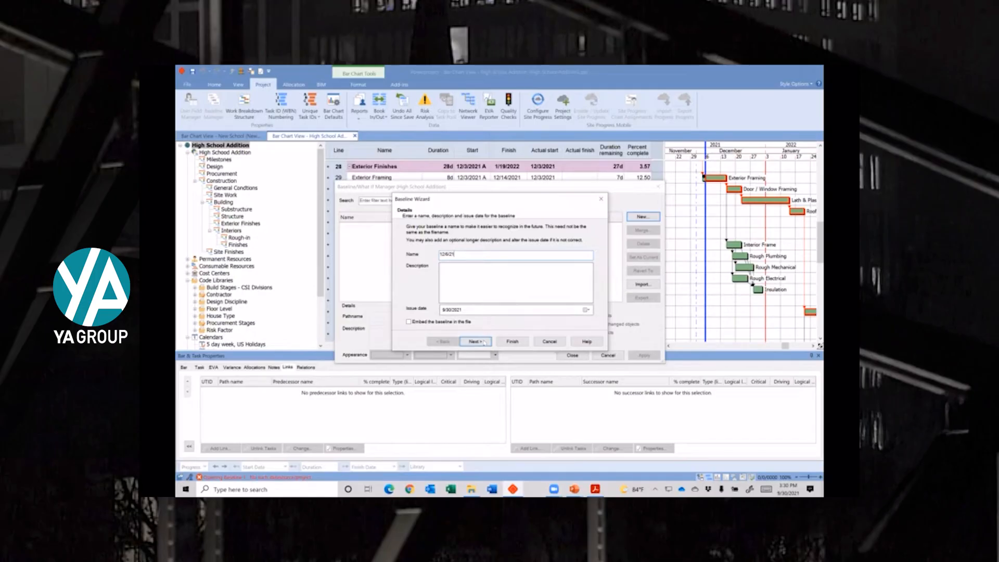
pyautogui.click(511, 341)
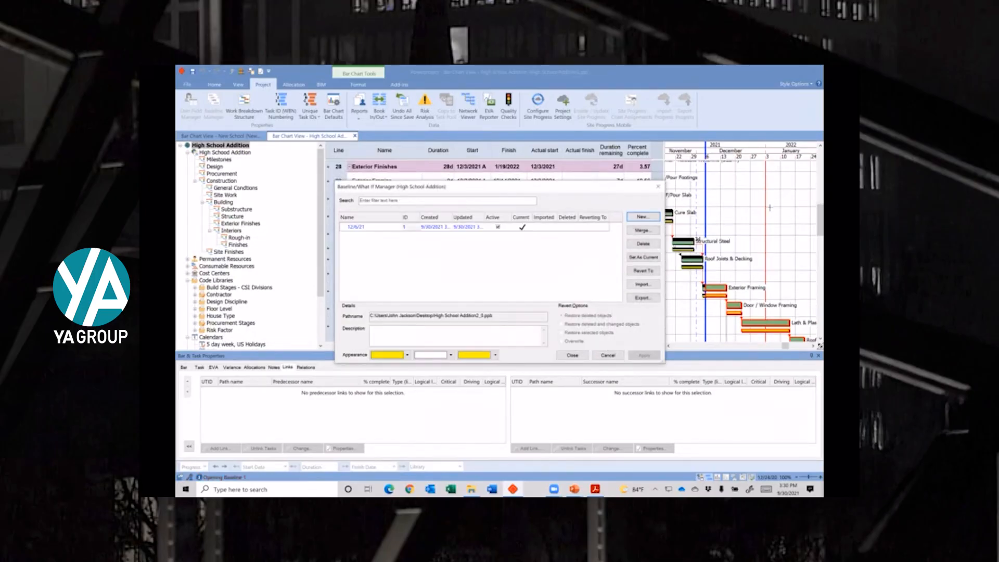
pyautogui.scroll(-2, 737, 223)
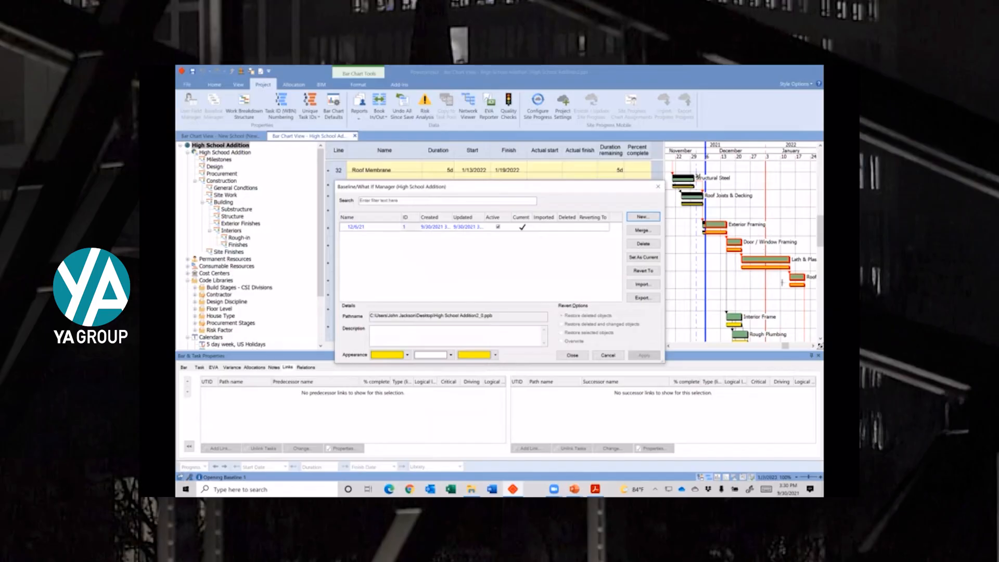
# Try to change the first appearance colour of the 12/6/21 baseline and close the baseline manager.
pyautogui.click(407, 355)
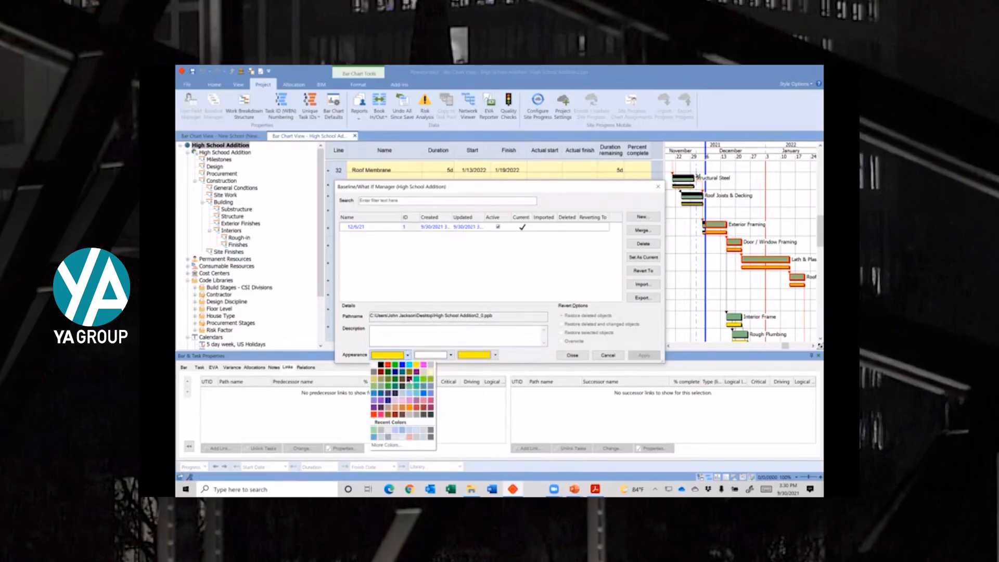
pyautogui.click(416, 372)
pyautogui.click(578, 357)
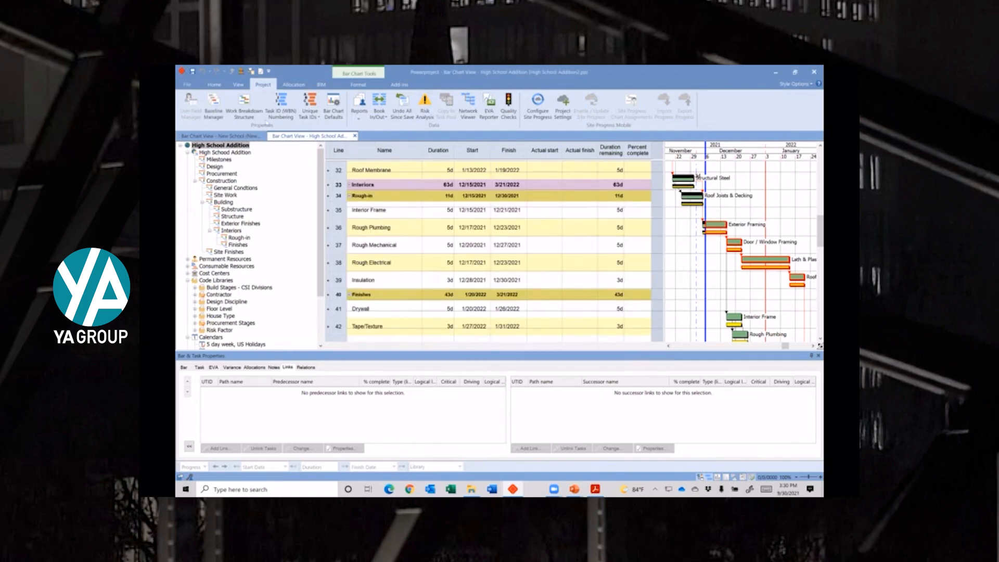
# Reopen the baseline manager, set the 12/6/21 baseline's appearance colour to black and apply the change.
pyautogui.click(213, 107)
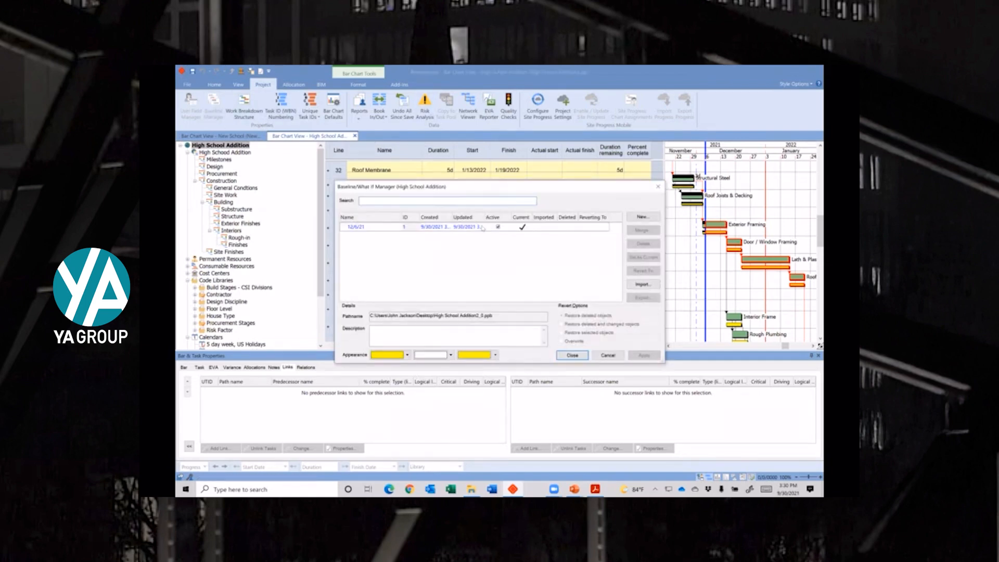
pyautogui.click(407, 355)
pyautogui.click(381, 365)
pyautogui.click(645, 356)
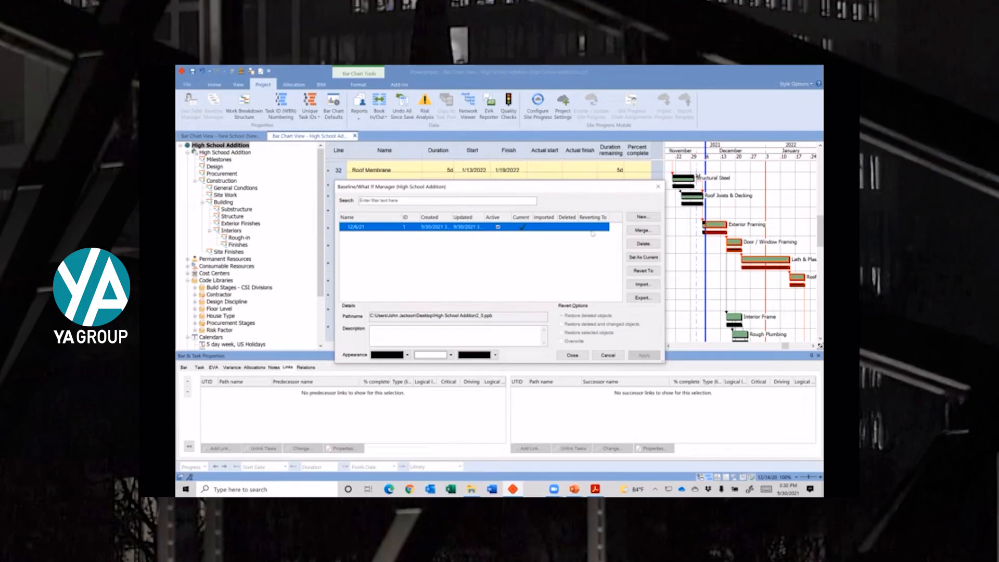
# Preview importing a baseline by selecting the Scheduling Implementation Template file, cancel the import and exit the baseline manager.
pyautogui.click(639, 285)
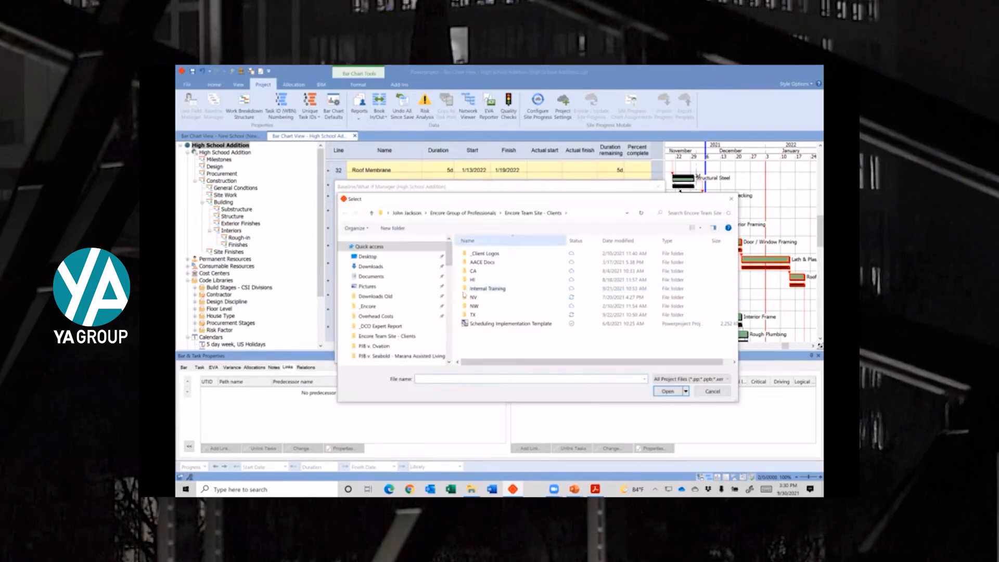
pyautogui.click(499, 324)
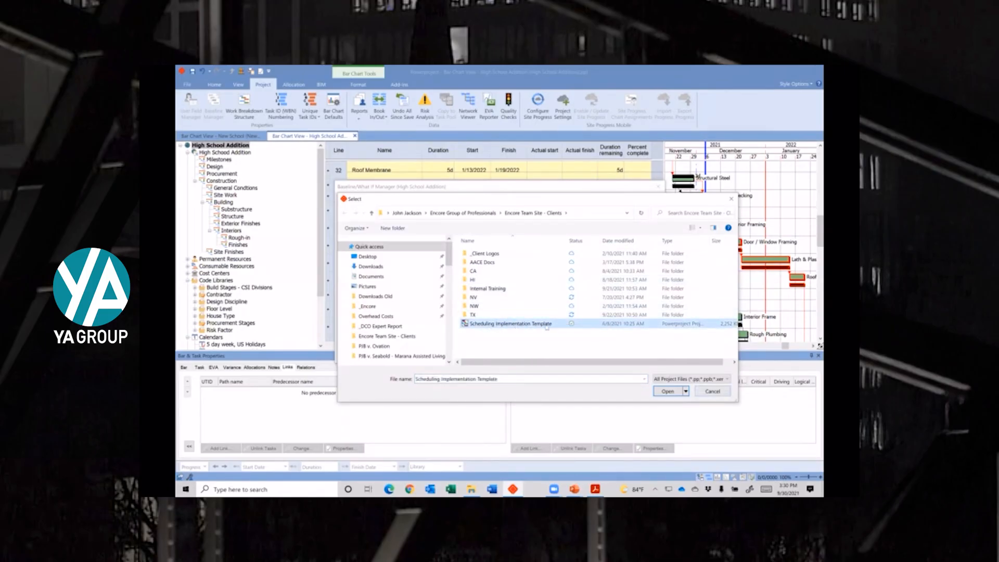
pyautogui.click(708, 391)
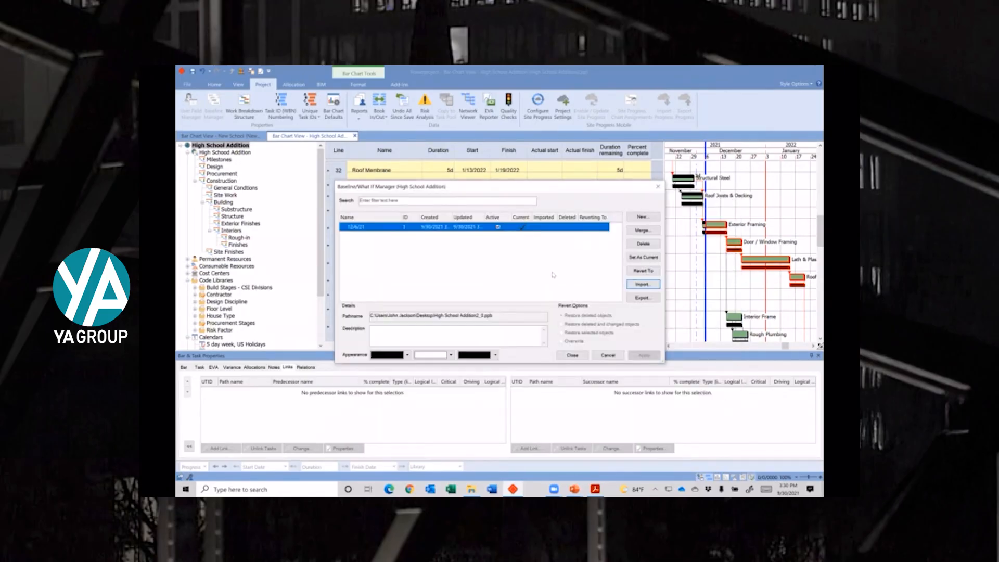
pyautogui.click(608, 355)
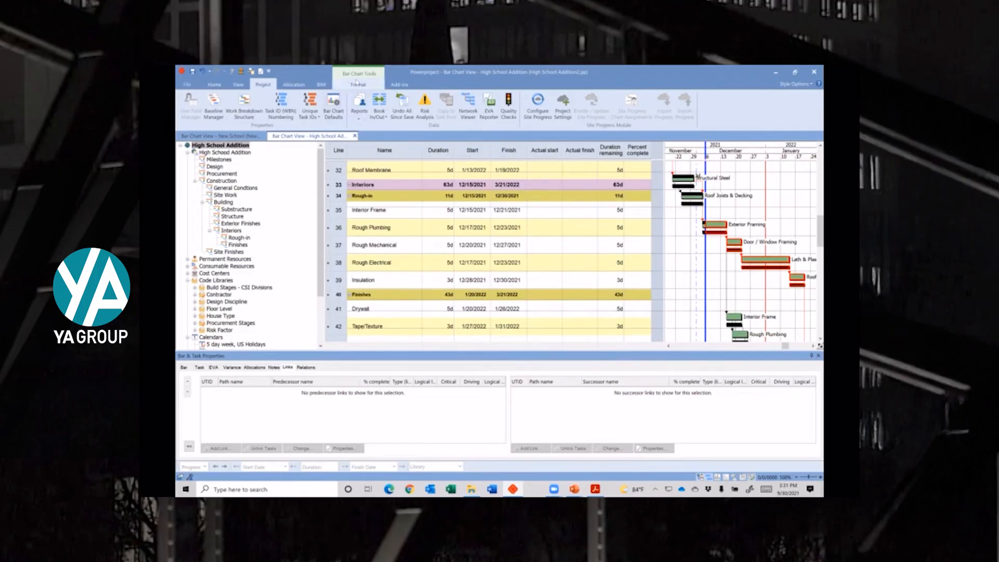
# Examine the bar chart's formatting options, including a show/hide toggle and the baseline display list.
pyautogui.click(357, 84)
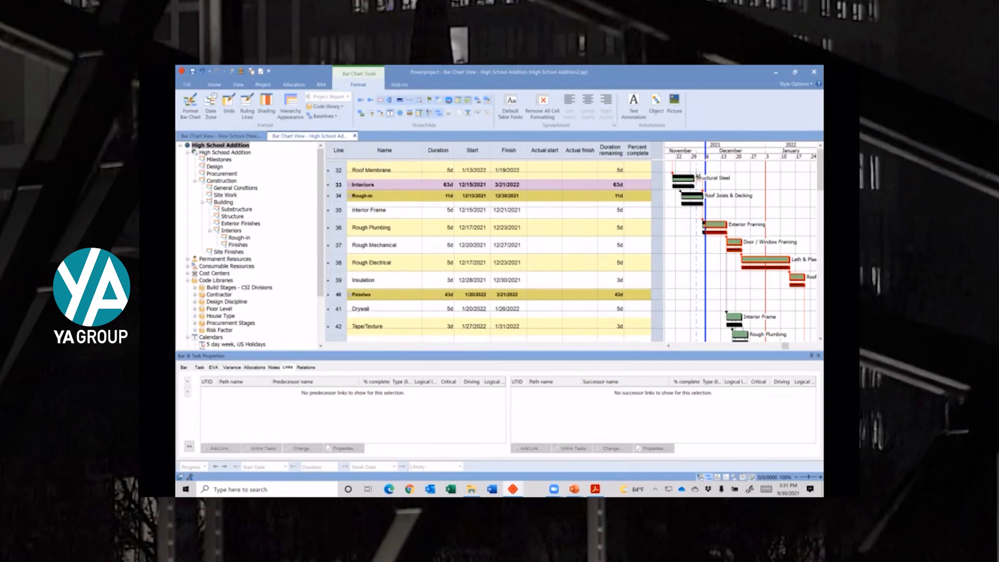
pyautogui.click(449, 101)
pyautogui.click(448, 101)
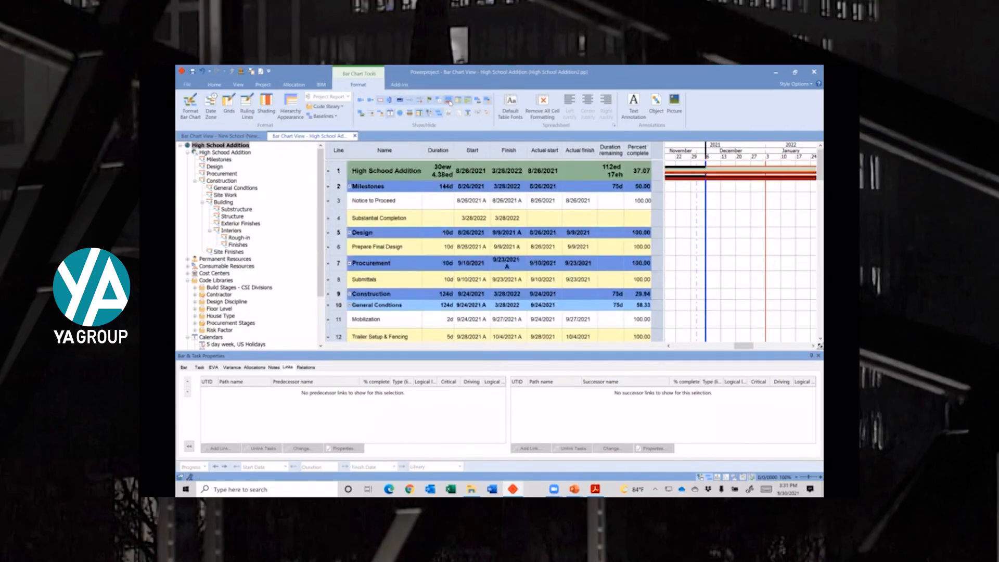
pyautogui.click(323, 116)
pyautogui.click(372, 85)
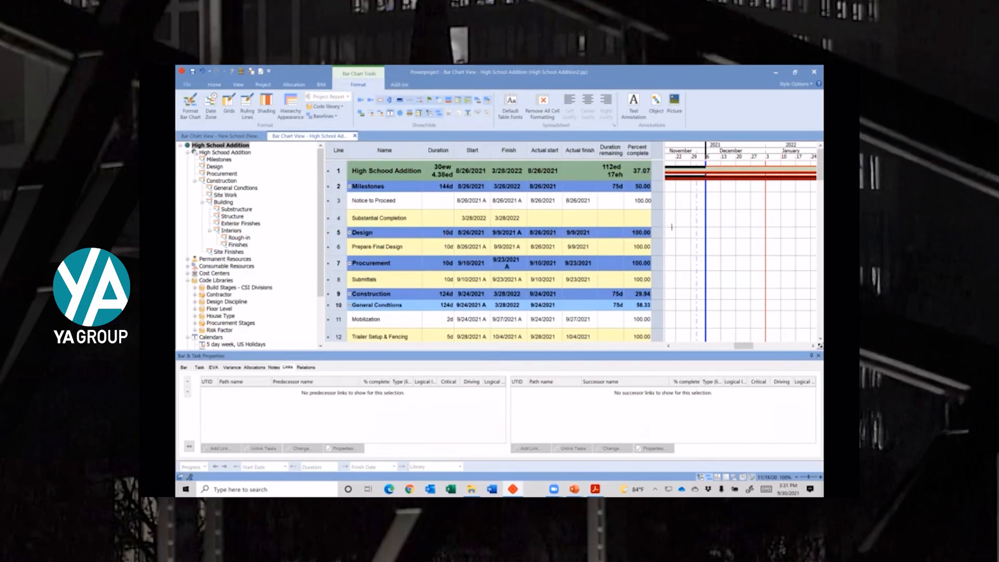